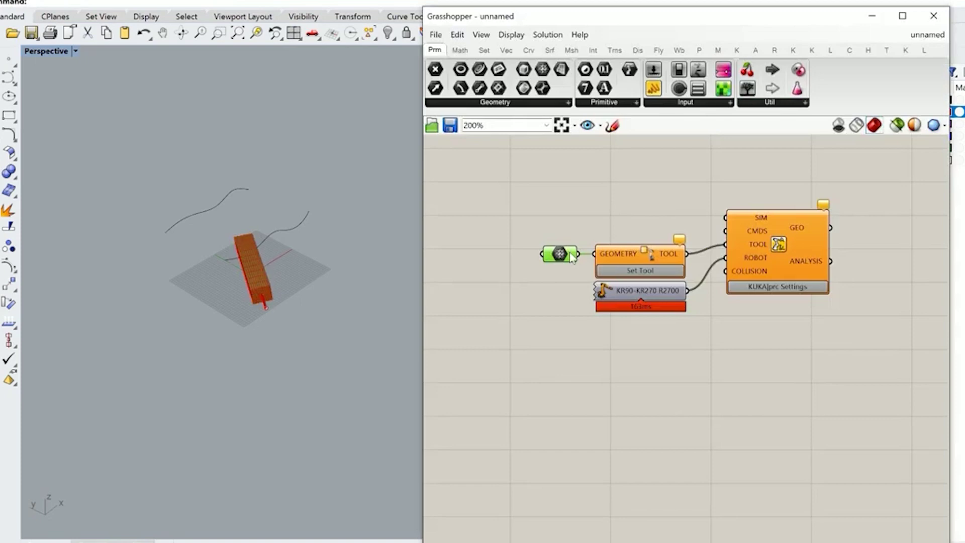
Step: Enter -200.22, -341.09 and 154.396 as the custom tool's X, Y and Z offsets
type("-200.22")
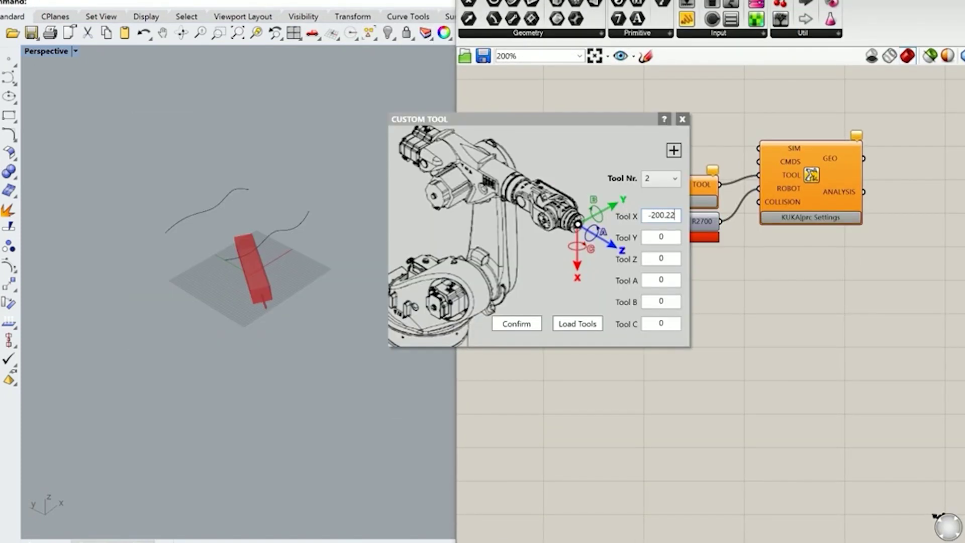
key("Tab")
type("-341.09")
key("Tab")
type("154.396")
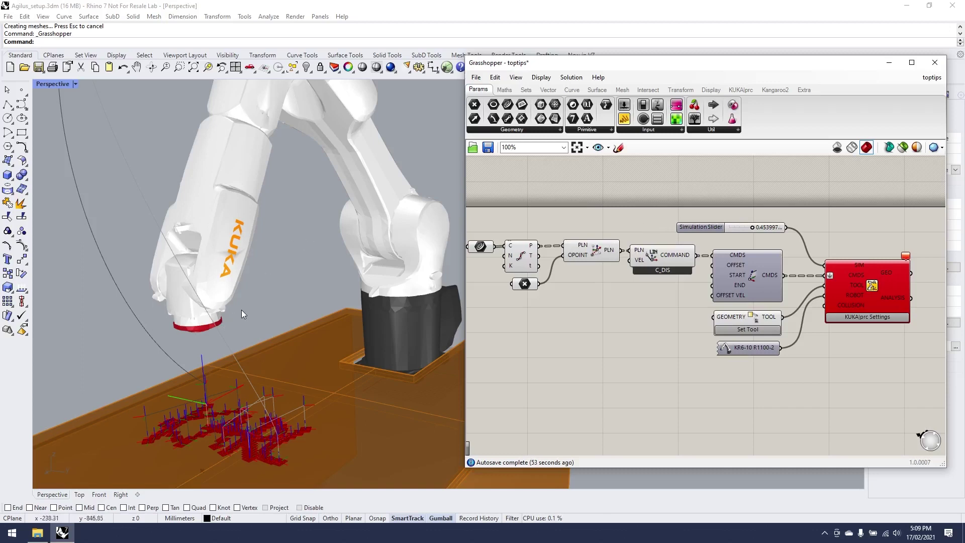
right_click_drag(254, 300, 210, 305)
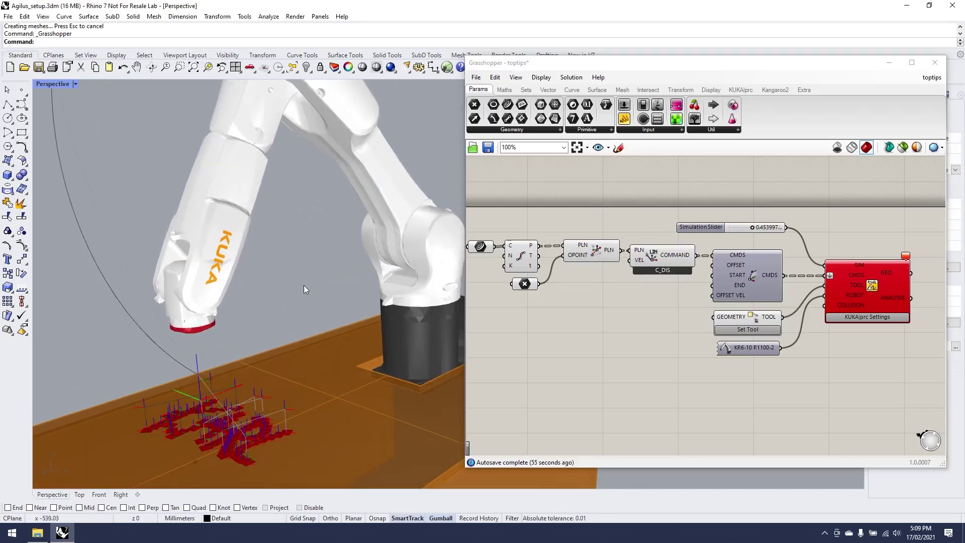
right_click_drag(296, 300, 297, 320)
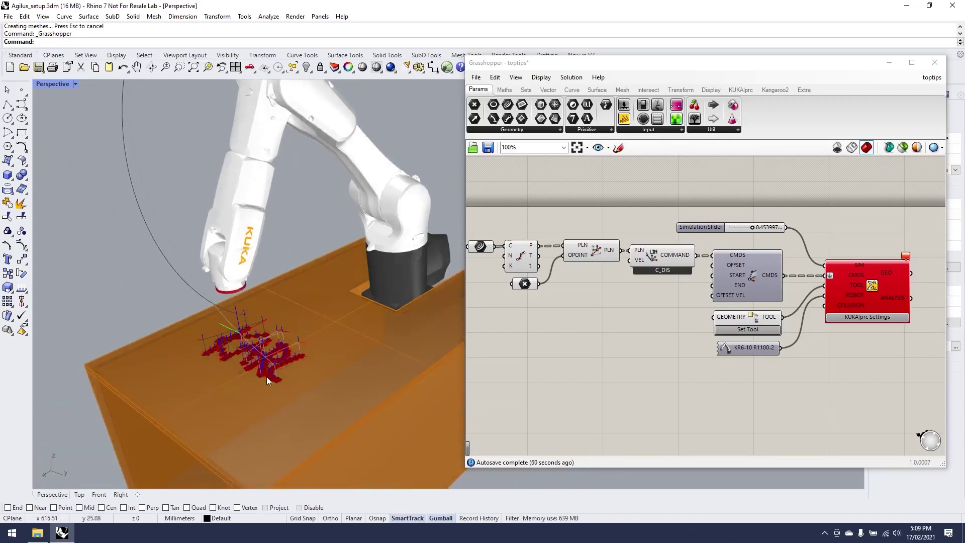
right_click_drag(247, 360, 295, 192)
scroll(295, 192, "up", 5)
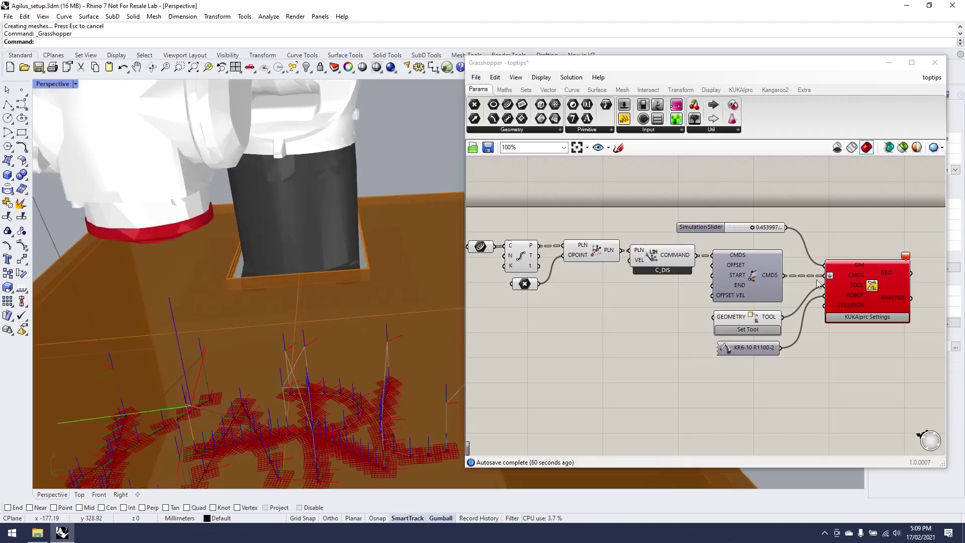
double_click(752, 314)
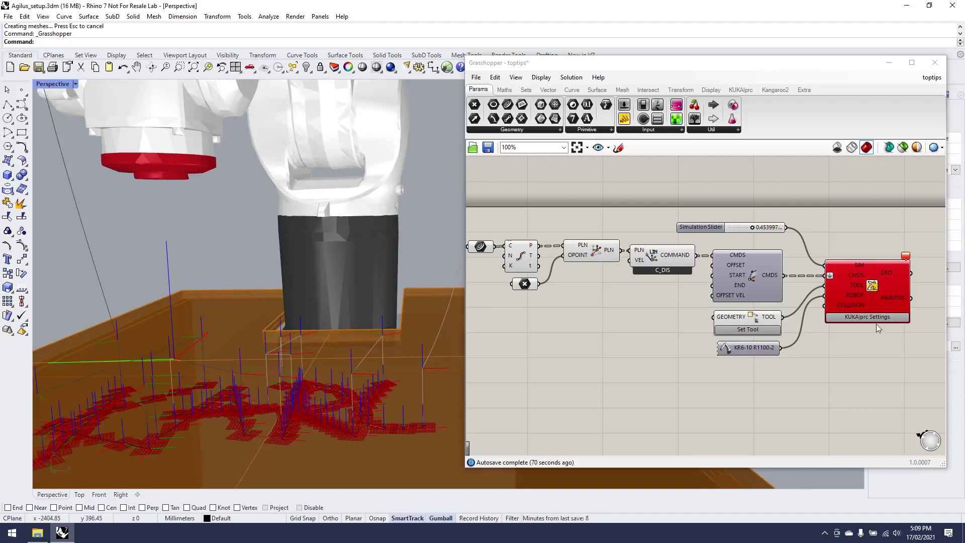
Step: Review the KUKA|prc Analysis tab's axis graph, where A06 reaches 367.9
left_click(880, 318)
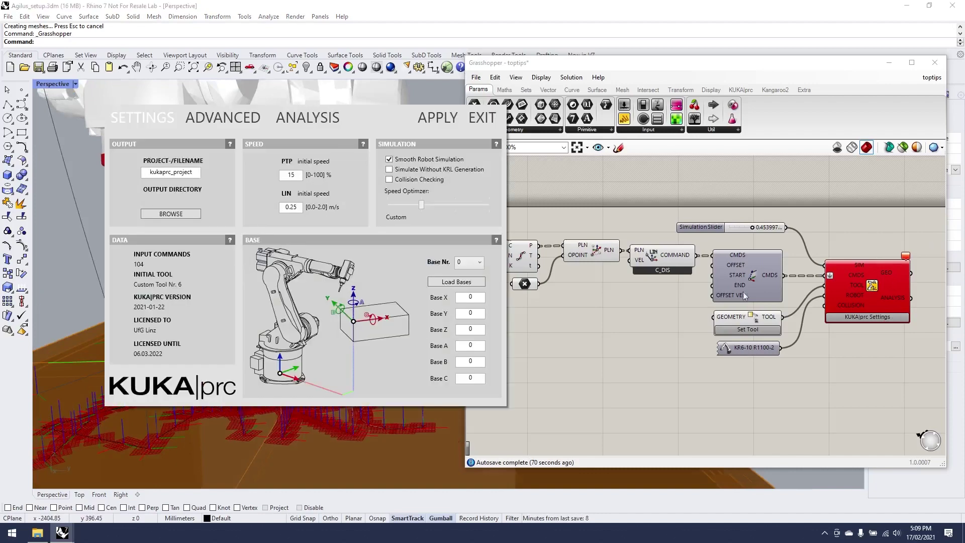
left_click(235, 119)
left_click(308, 117)
left_click_drag(379, 121, 665, 103)
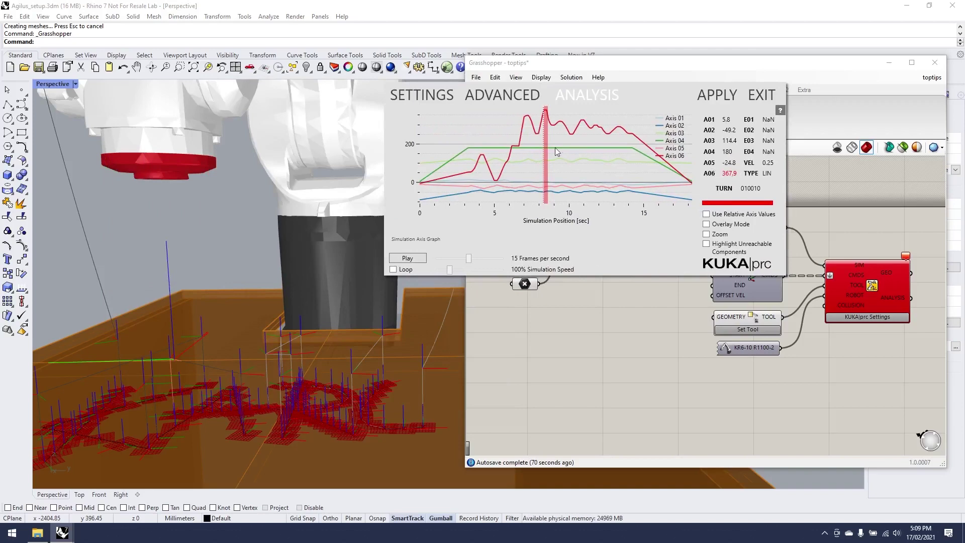
left_click(761, 95)
Step: Rewind the Simulation Slider to about 0.404 and reframe the viewport and canvas
mouse_move(753, 225)
left_mouse_down()
mouse_move(719, 225)
mouse_move(761, 225)
mouse_move(741, 225)
left_mouse_up()
scroll(315, 230, "down", 3)
right_click_drag(316, 231, 189, 275)
scroll(189, 275, "up", 5)
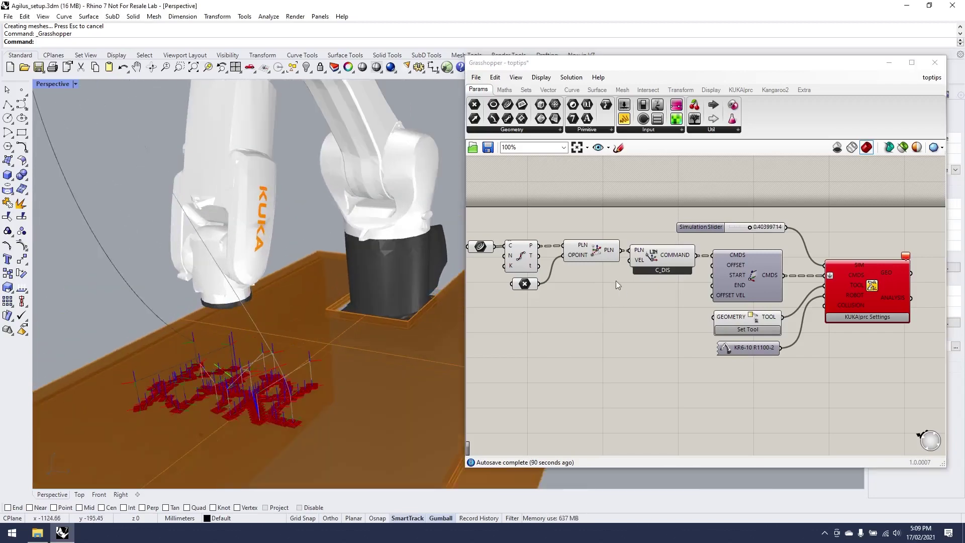
right_click_drag(625, 239, 657, 204)
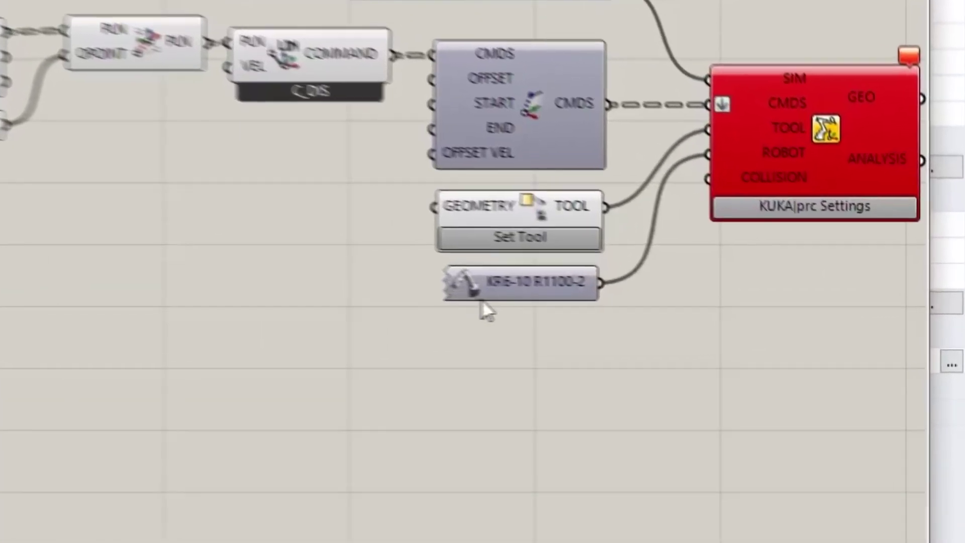
Step: Turn on Toggle Infinite A06 Axis Range in the KR6-10 R1100-2 component's context menu
right_click(523, 279)
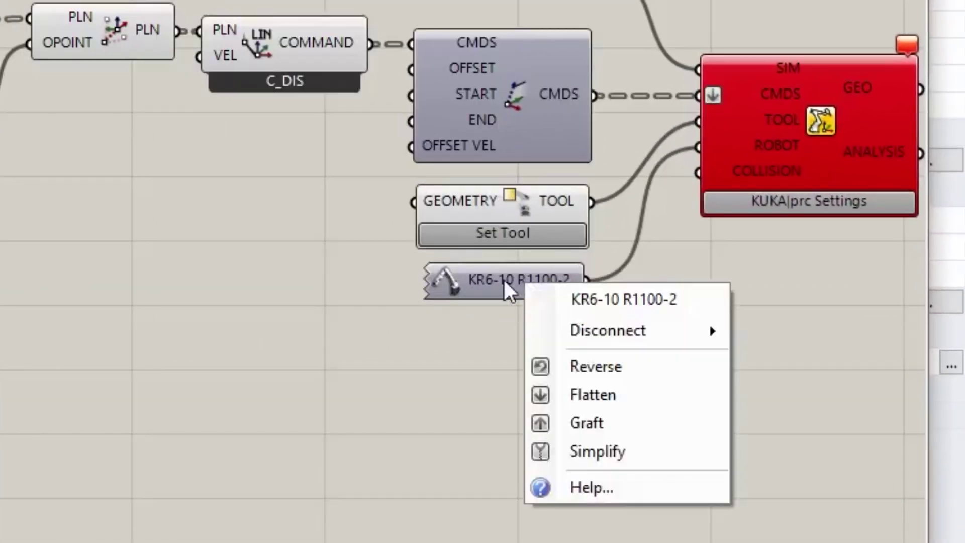
right_click(495, 280)
key("Escape")
right_click(549, 274)
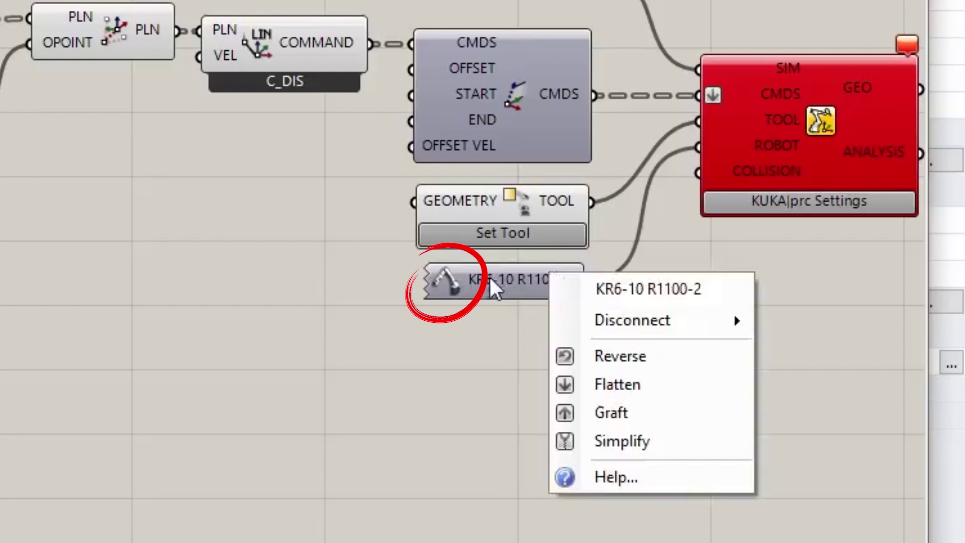
key("Escape")
right_click(450, 280)
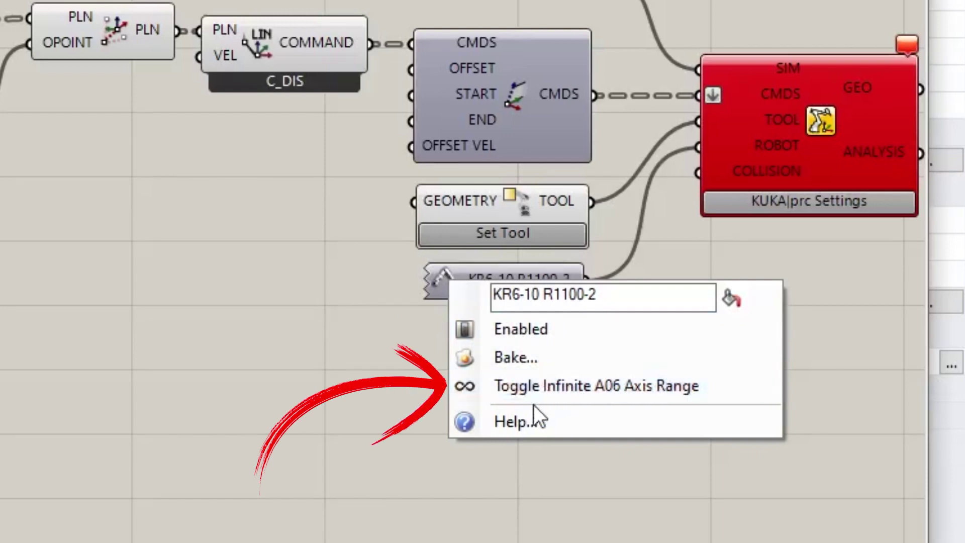
left_click(549, 387)
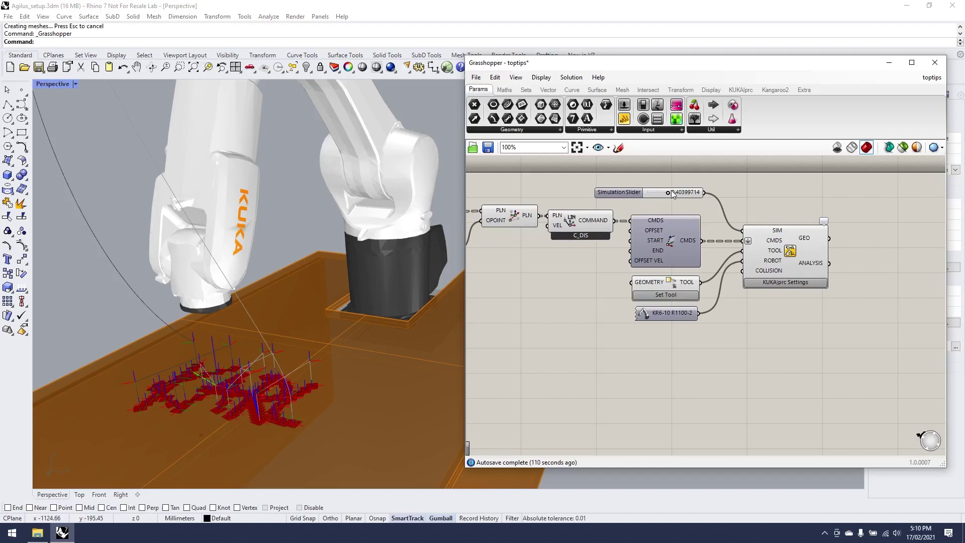
Step: Advance the simulation to about 0.574 and orbit closer to the robot and table
mouse_move(669, 195)
left_mouse_down()
mouse_move(652, 194)
mouse_move(688, 196)
mouse_move(678, 195)
left_mouse_up()
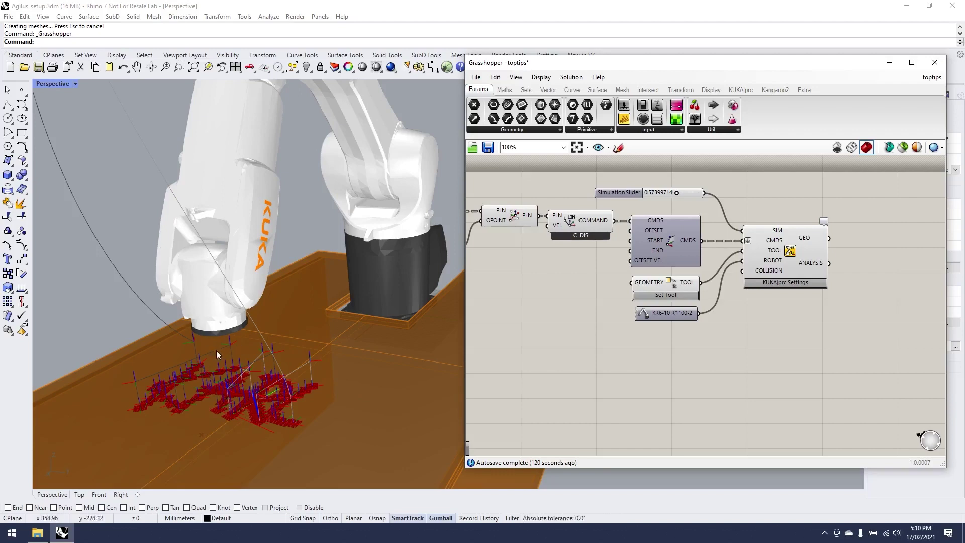
right_click_drag(217, 350, 282, 312)
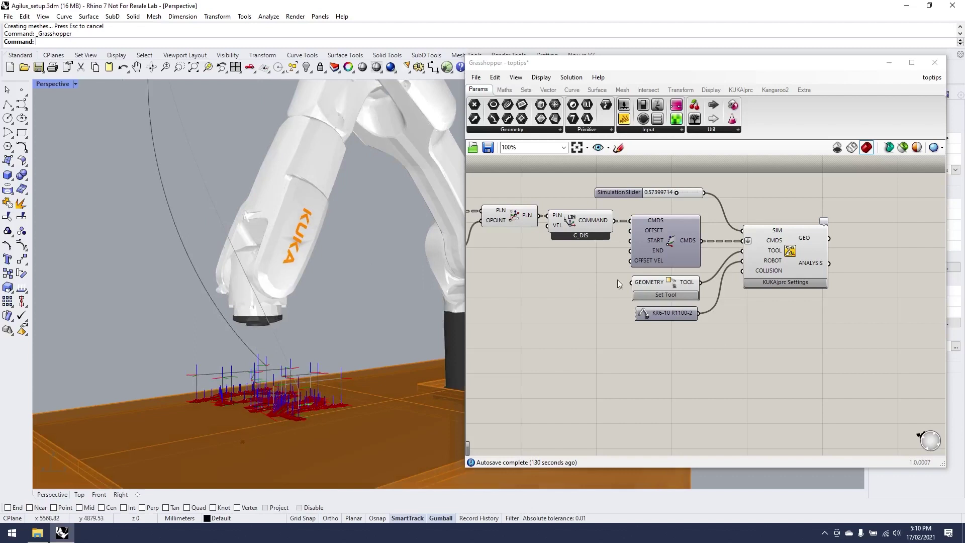
right_click_drag(590, 303, 539, 297)
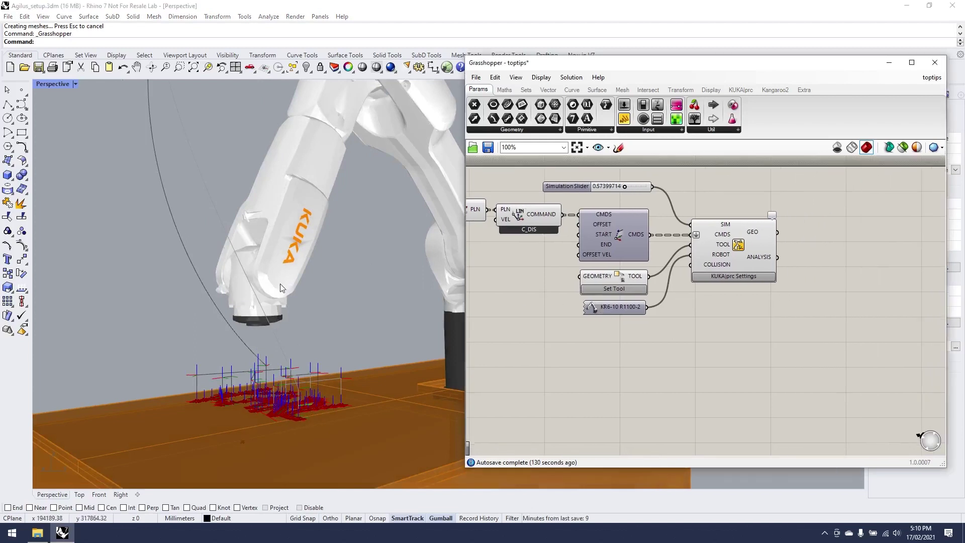
right_click_drag(301, 294, 260, 307)
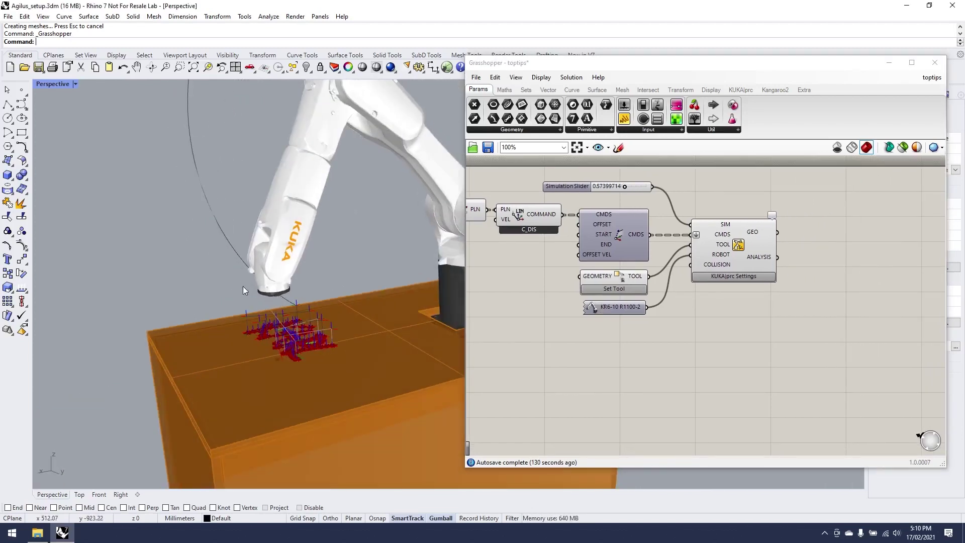
right_click_drag(235, 289, 267, 303)
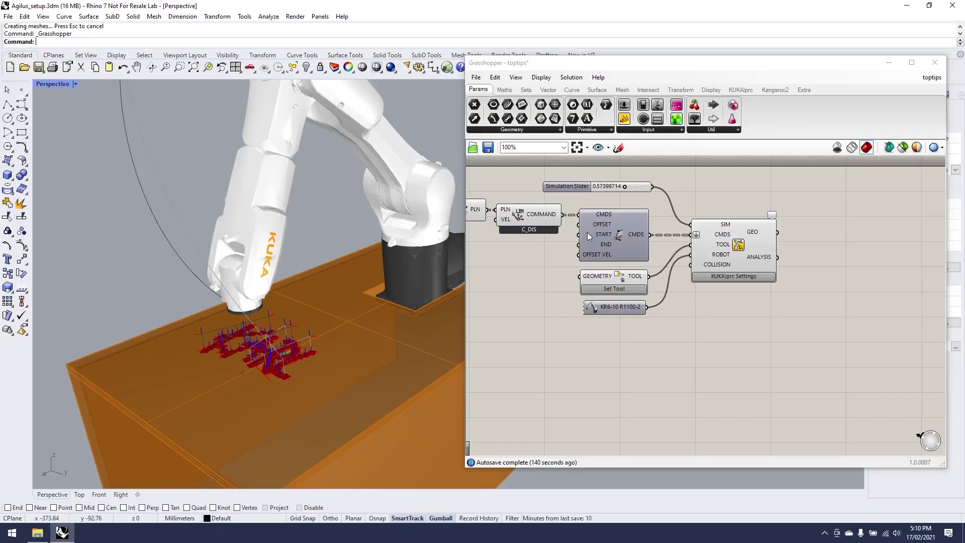
Step: Pan and zoom the Perspective view to inspect the robot along the drawing path
mouse_move(588, 232)
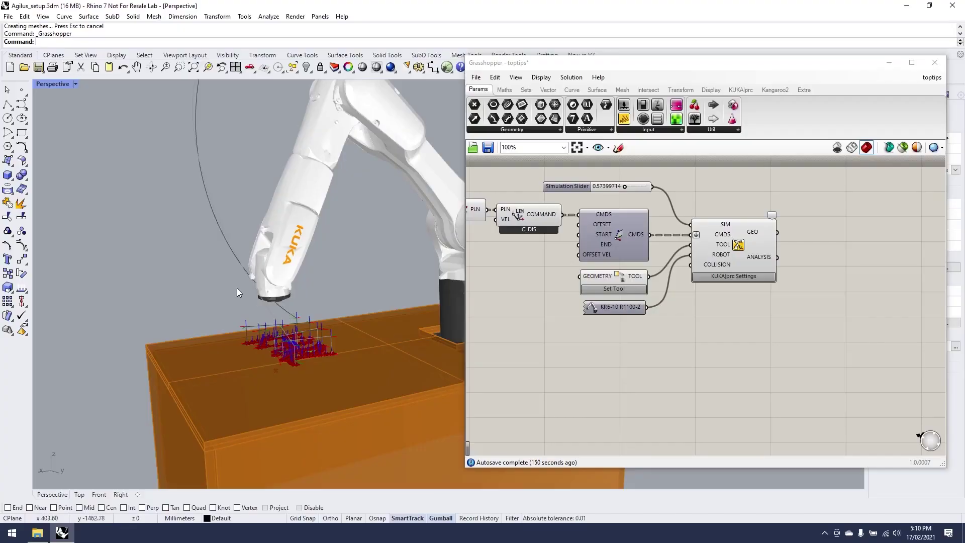
right_click_drag(260, 217, 252, 303, "shift")
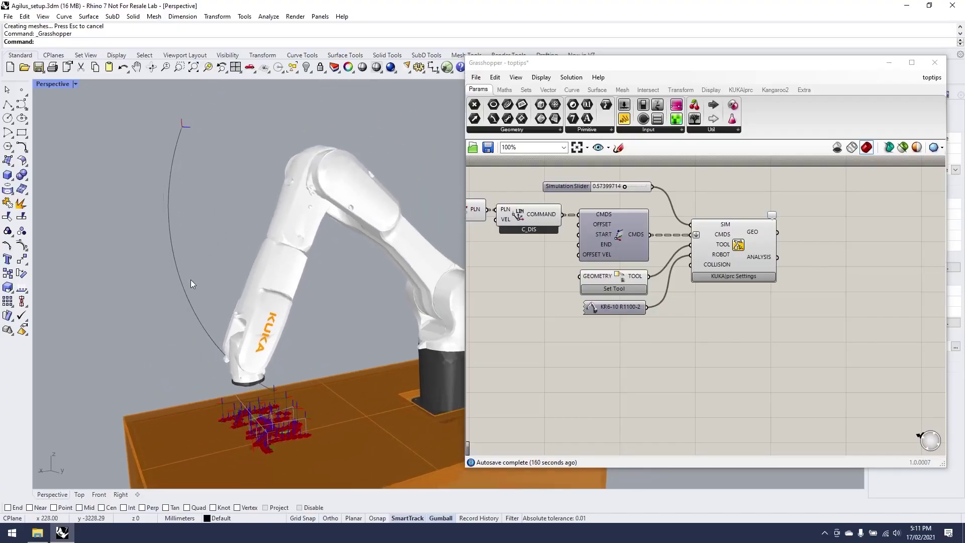
scroll(151, 276, "up", 2)
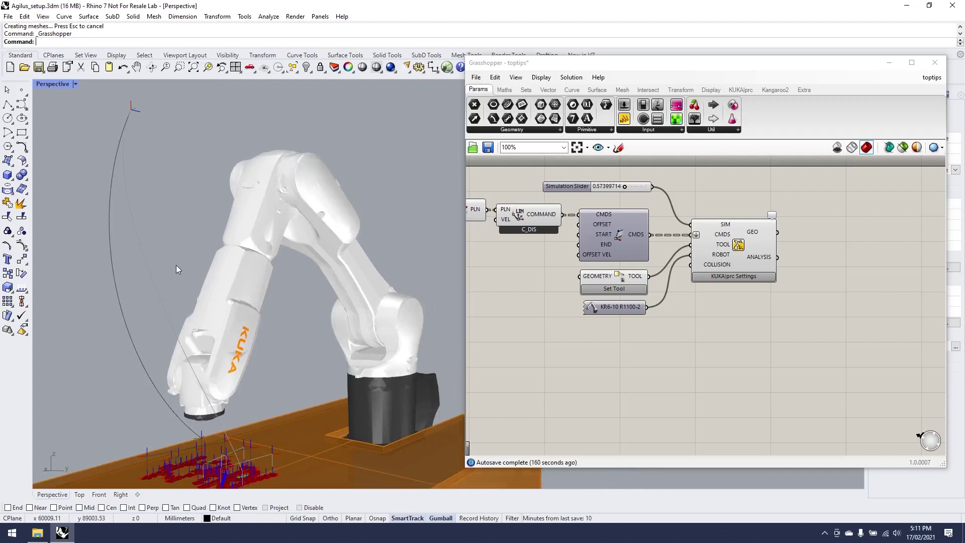
right_click_drag(182, 276, 230, 223, "shift")
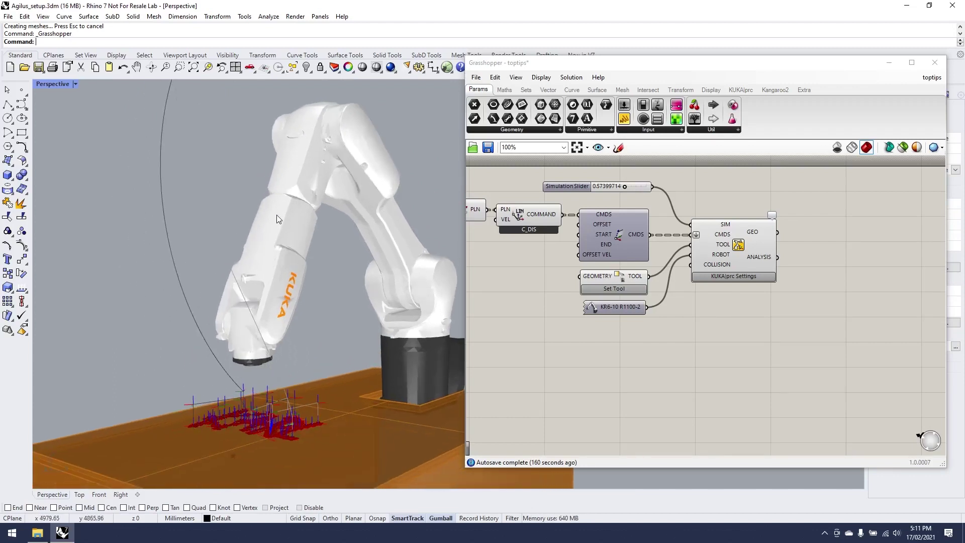
right_click_drag(265, 213, 213, 238, "shift")
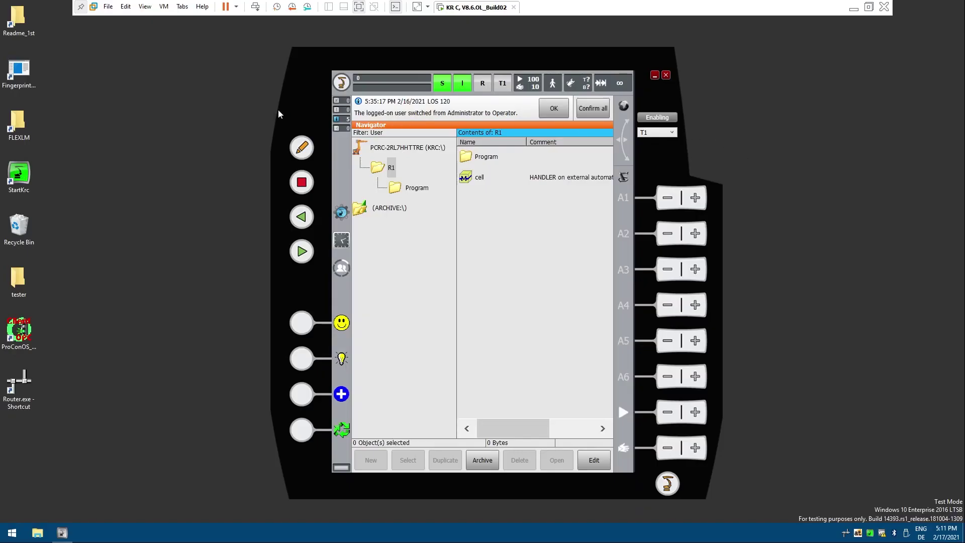
Step: Log on to the virtual controller with the Expert user group
left_click(463, 228)
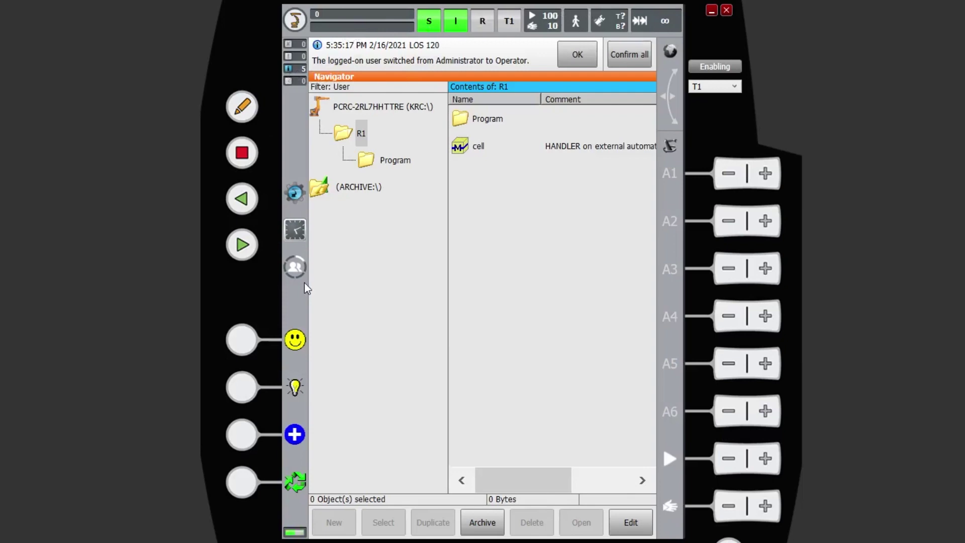
left_click(296, 268)
left_click(369, 183)
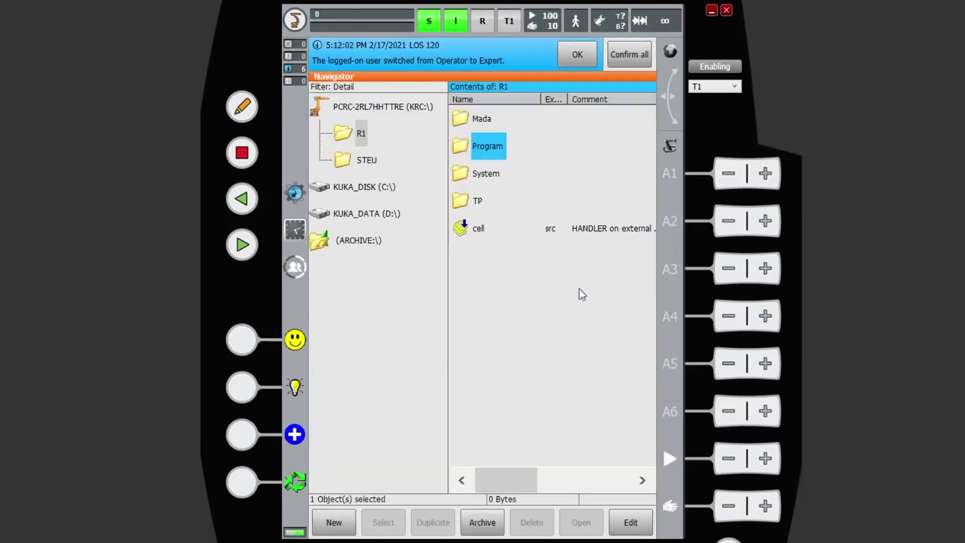
Step: Set A6 Type of axis to Endless in Machine data configuration and save, deselecting the submit interpreter
left_click(295, 20)
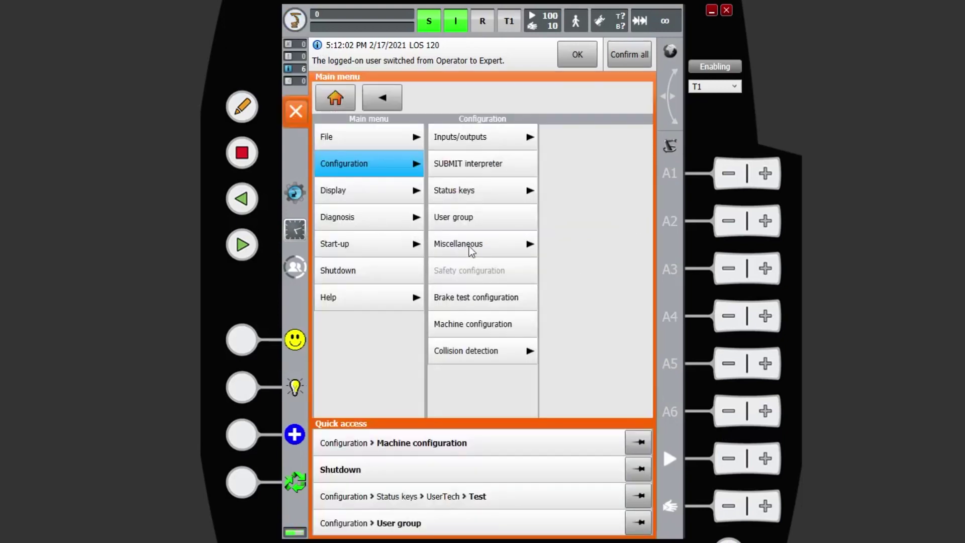
left_click(469, 325)
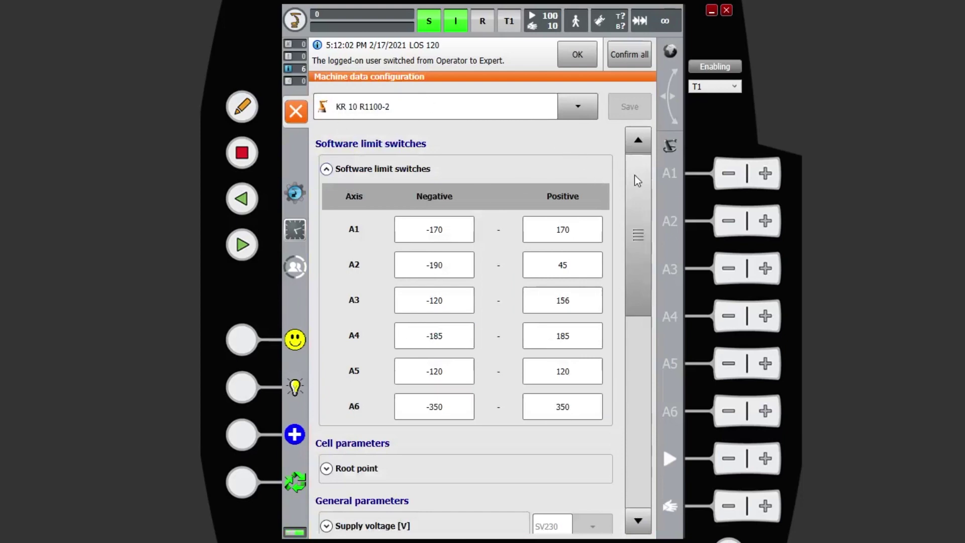
left_click_drag(637, 181, 640, 396)
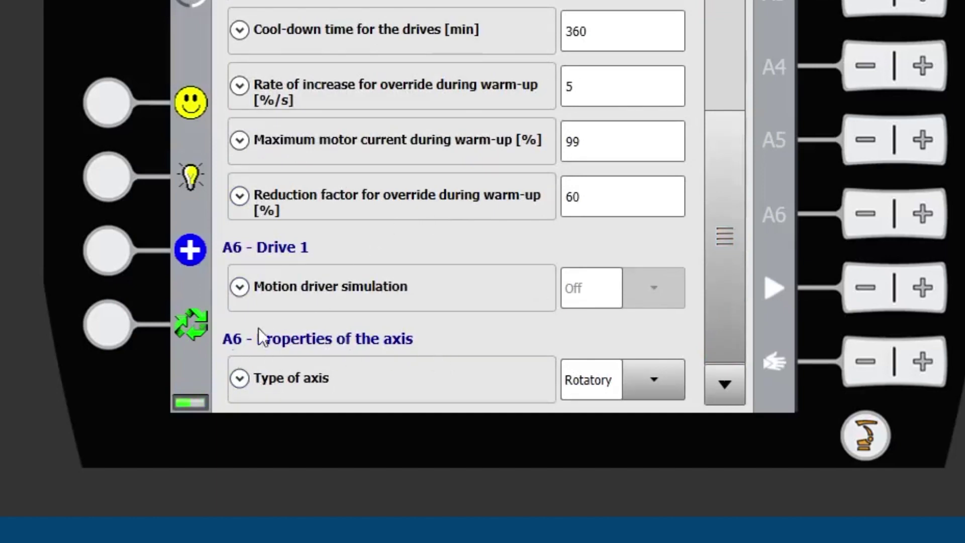
left_click(650, 381)
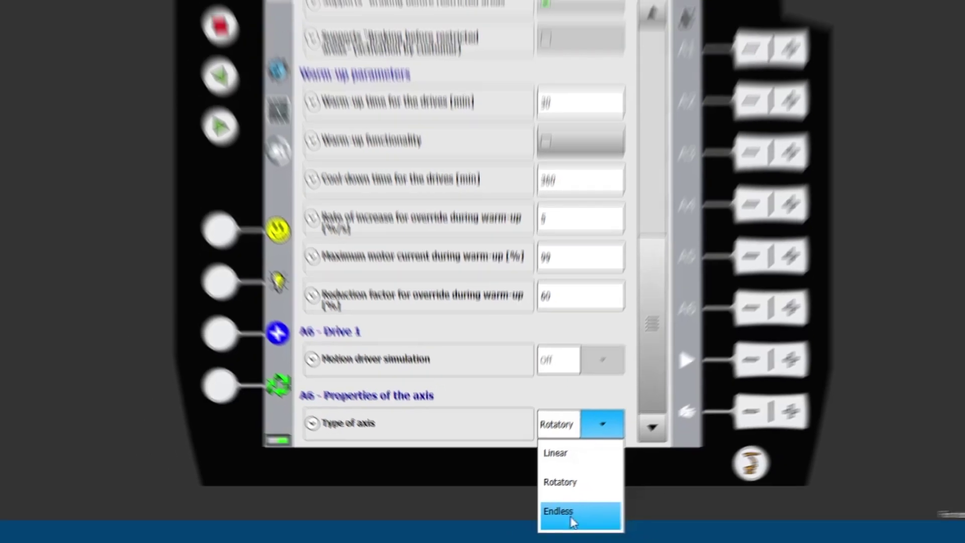
left_click(640, 509)
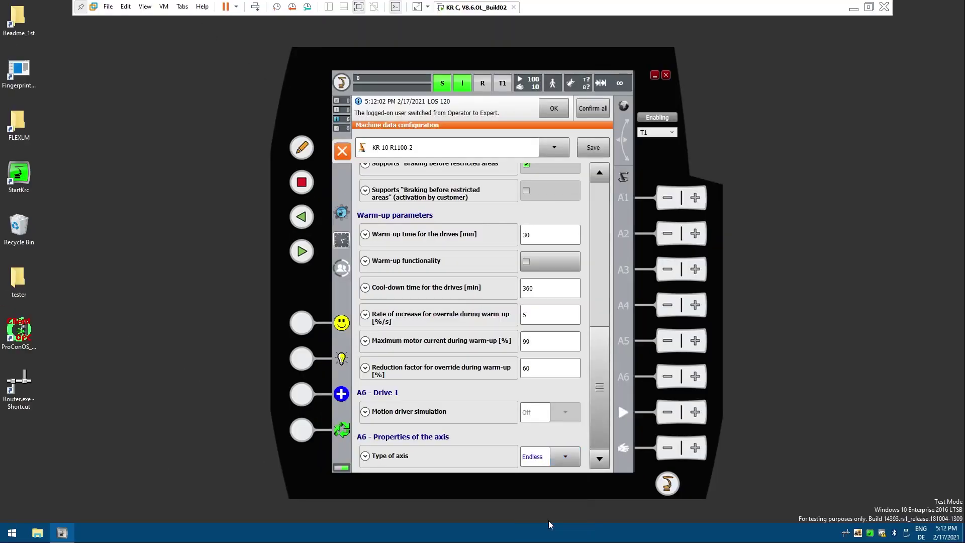
left_click(593, 147)
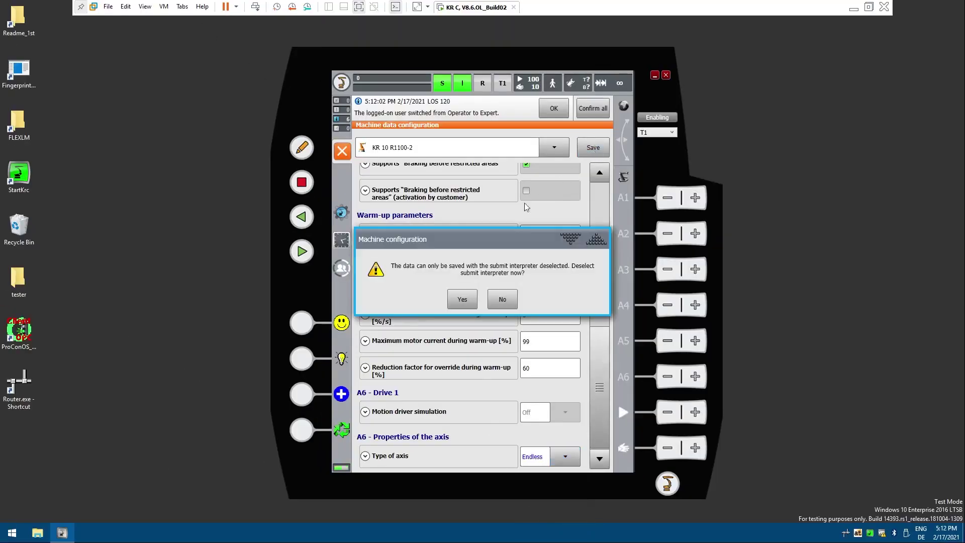
left_click(460, 301)
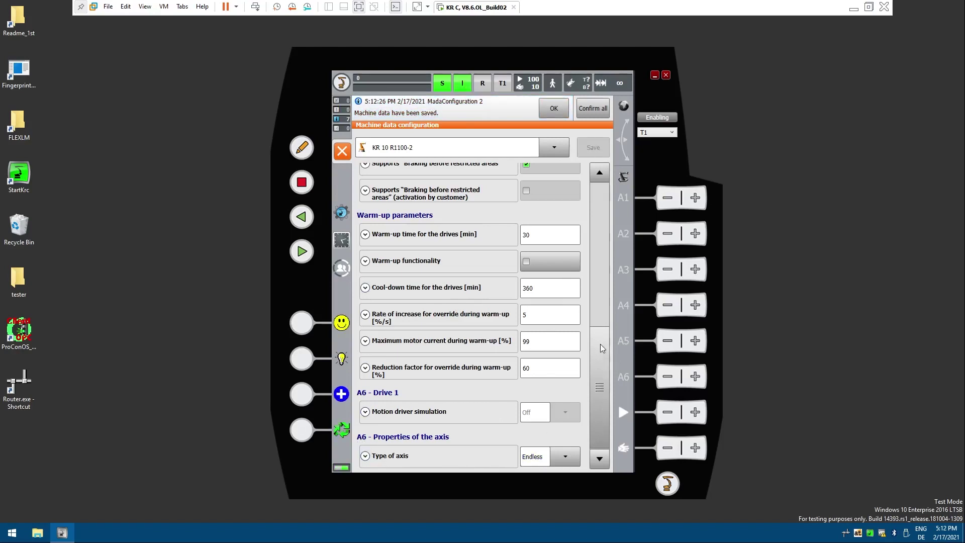
Step: Check axis A6's settings under Configuration > Machine configuration
left_click(599, 187)
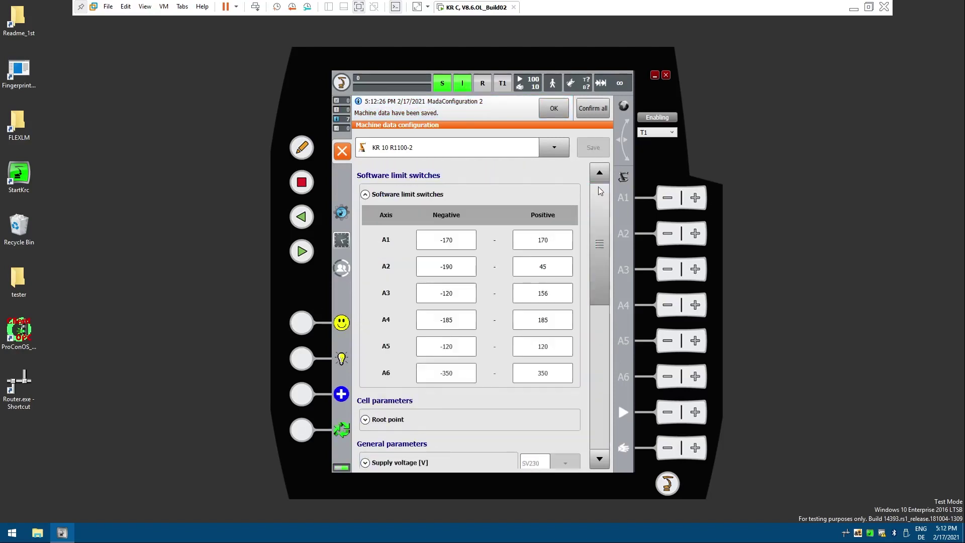
left_click(341, 152)
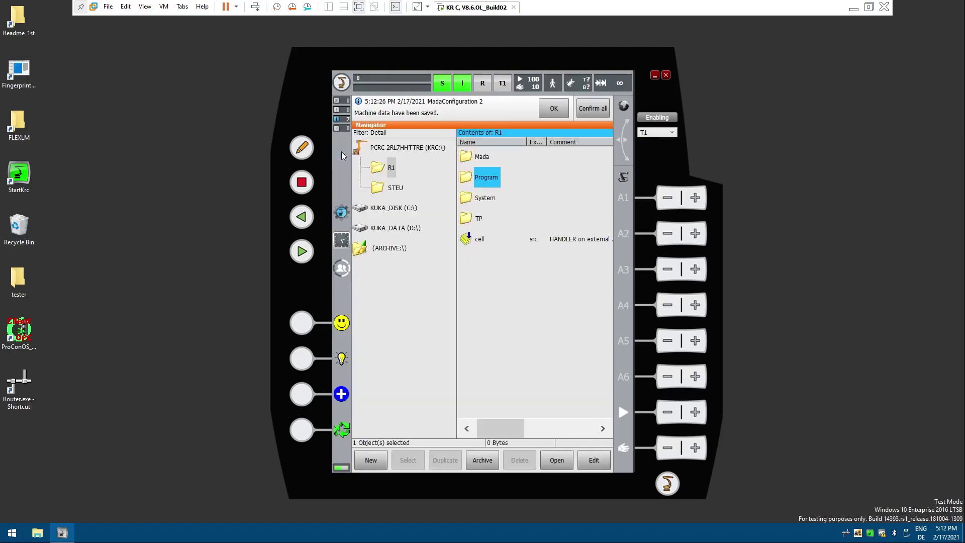
left_click(341, 82)
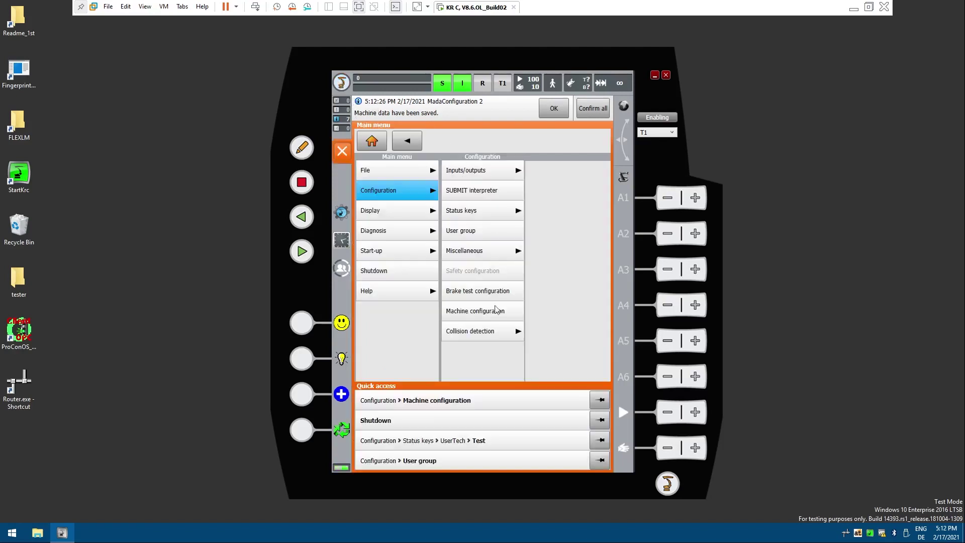
left_click(475, 308)
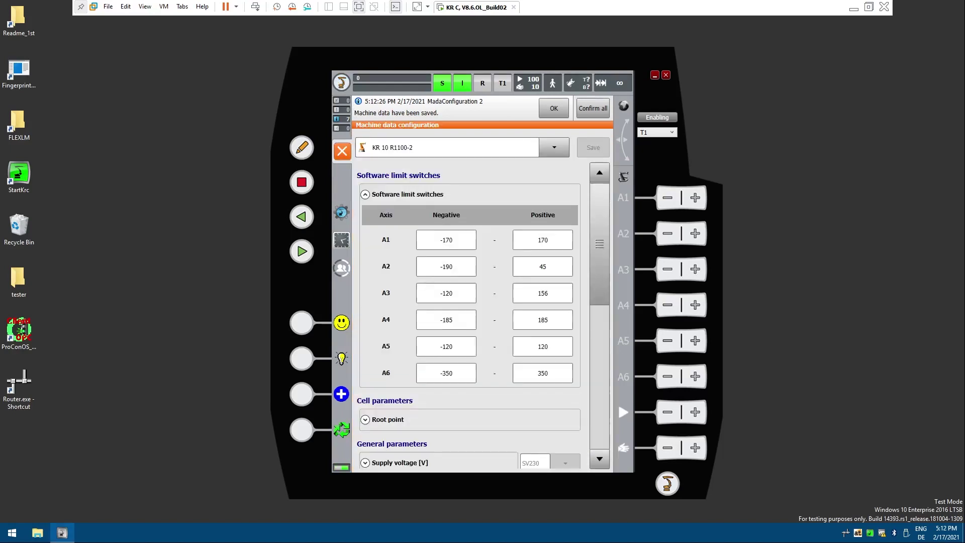
left_click(454, 147)
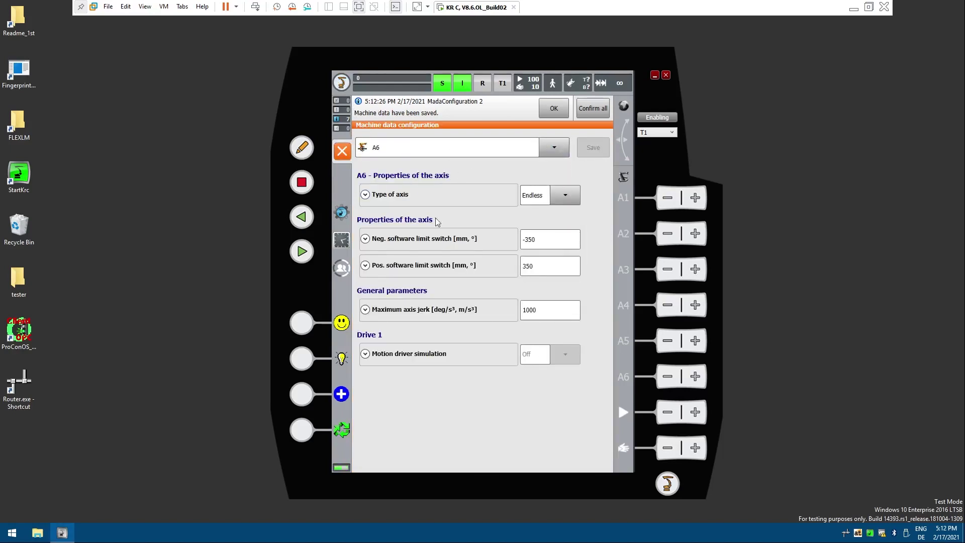
left_click(345, 152)
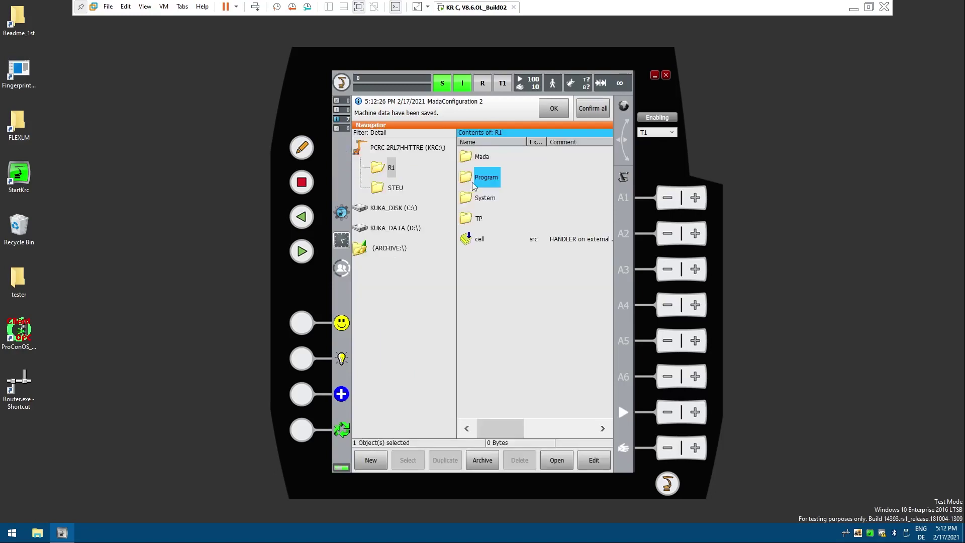
Step: Select the $machine file in the Navigator under R1 > Mada
left_click(490, 157)
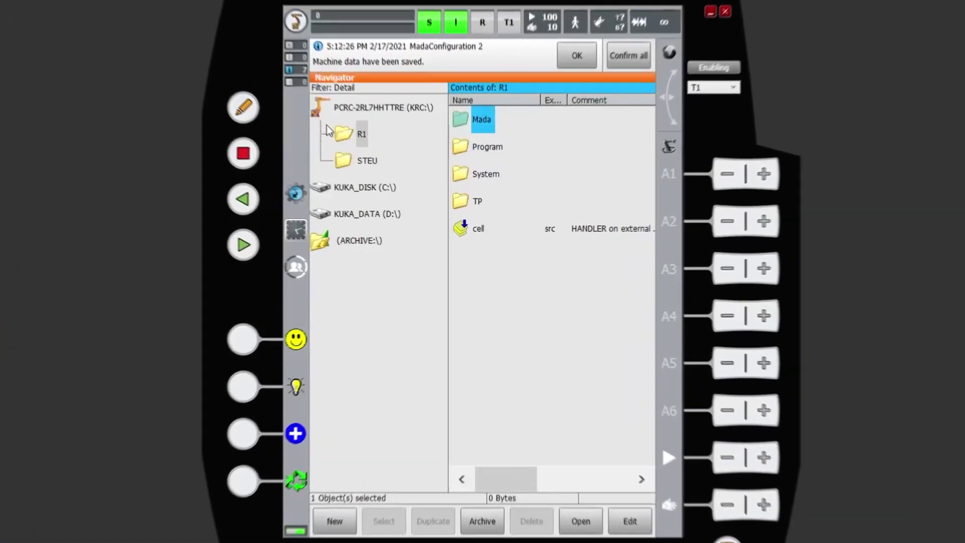
left_click(391, 167)
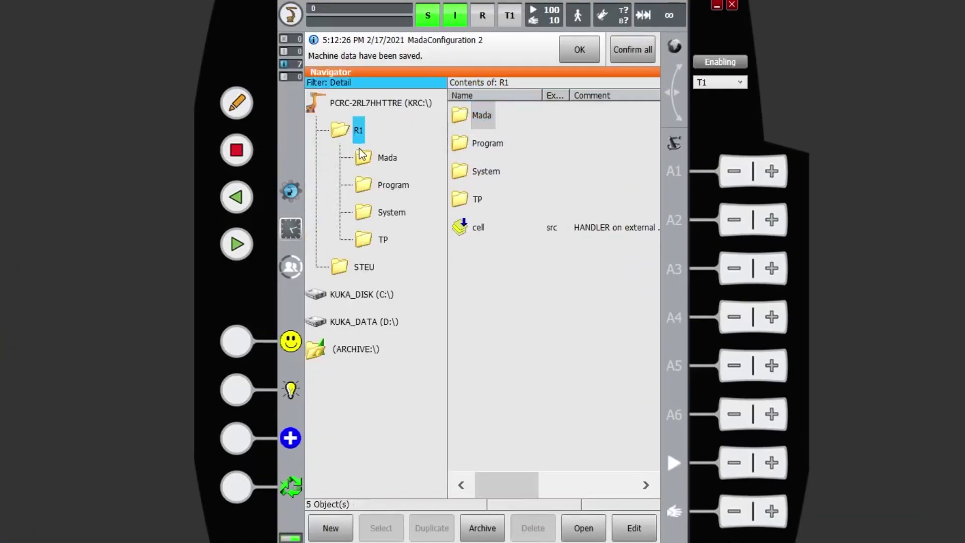
left_click(361, 154)
left_click(499, 119)
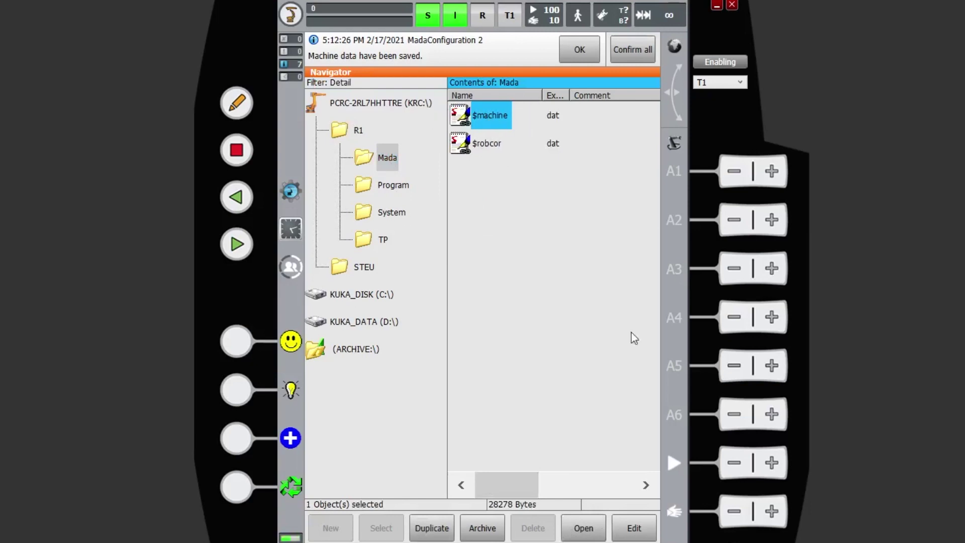
Step: Change $AXIS_TYPE[6] to 3 in $MACHINE.DAT and save the file
left_click(583, 529)
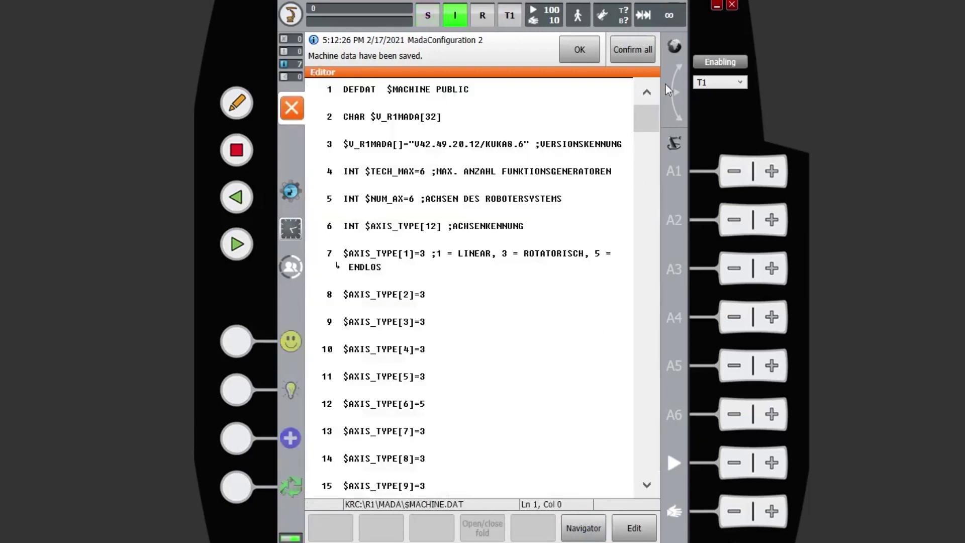
scroll(642, 125, "down", 5)
scroll(638, 124, "up", 3)
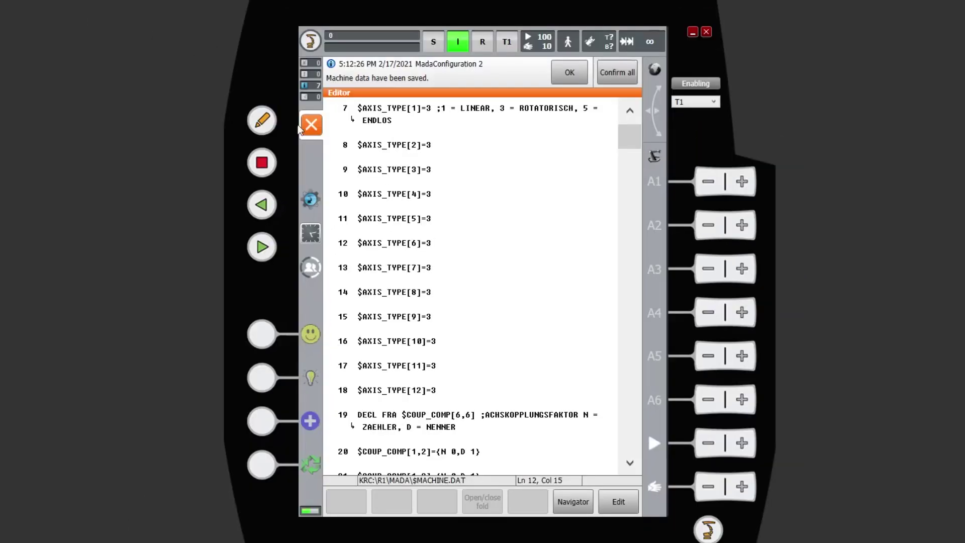
left_click(220, 46)
left_click(432, 312)
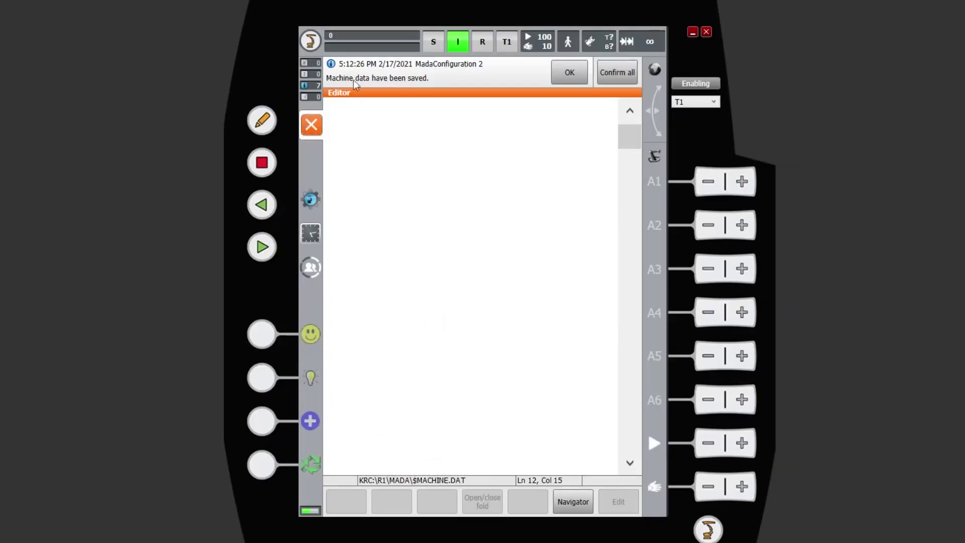
Step: Confirm in Machine configuration that A6's Type of axis now reads Rotatory
left_click(310, 40)
left_click(481, 324)
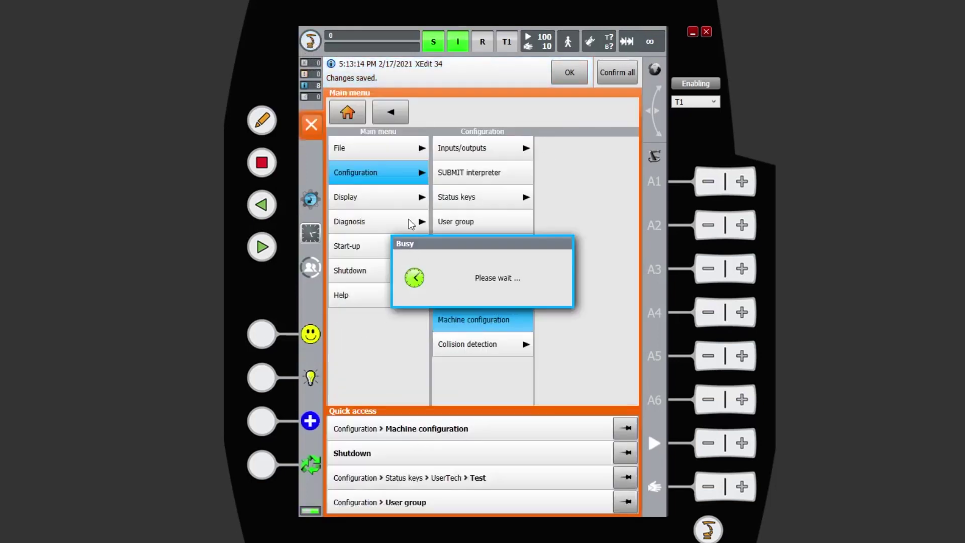
left_click_drag(631, 220, 628, 397)
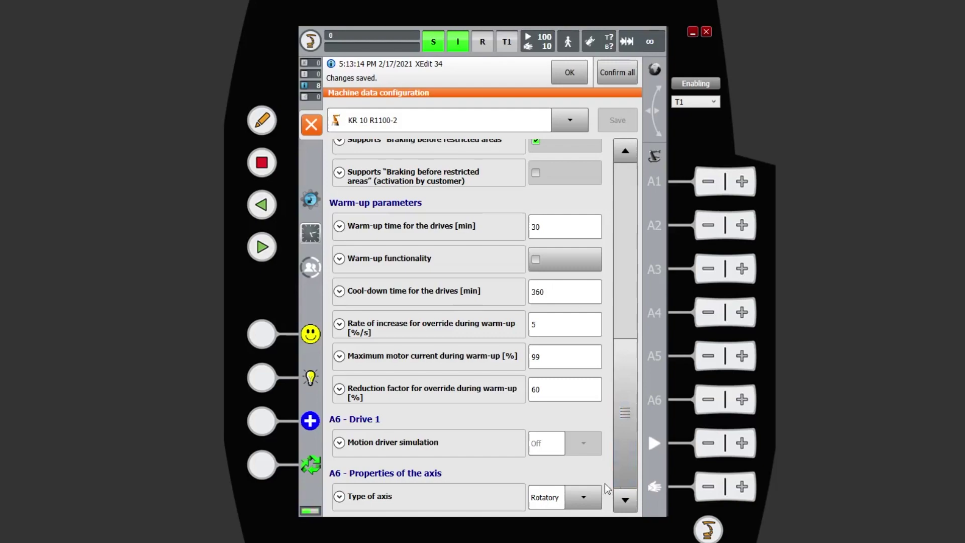
left_click(583, 498)
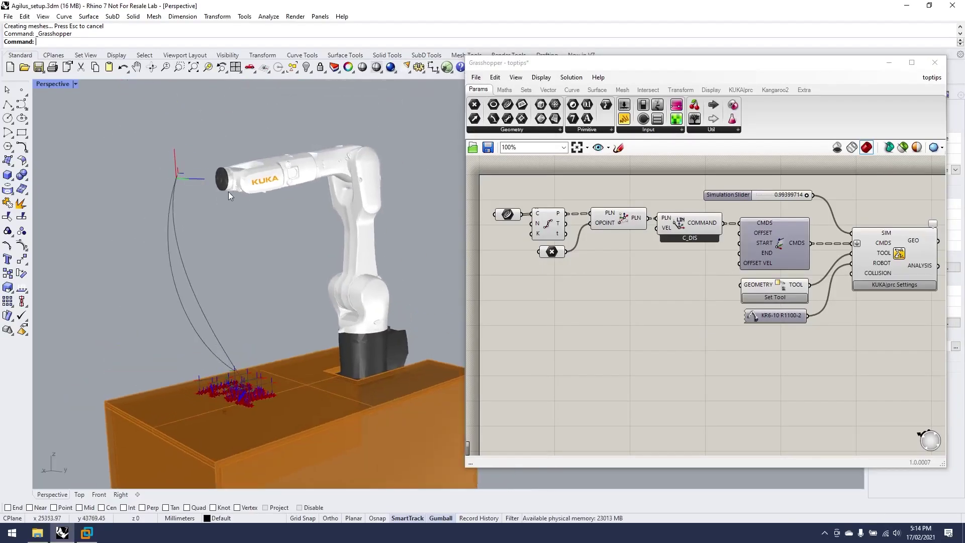
Step: Orbit the Perspective view, then drag the Simulation Slider from 0.994 back to 0
right_click_drag(230, 191, 250, 209)
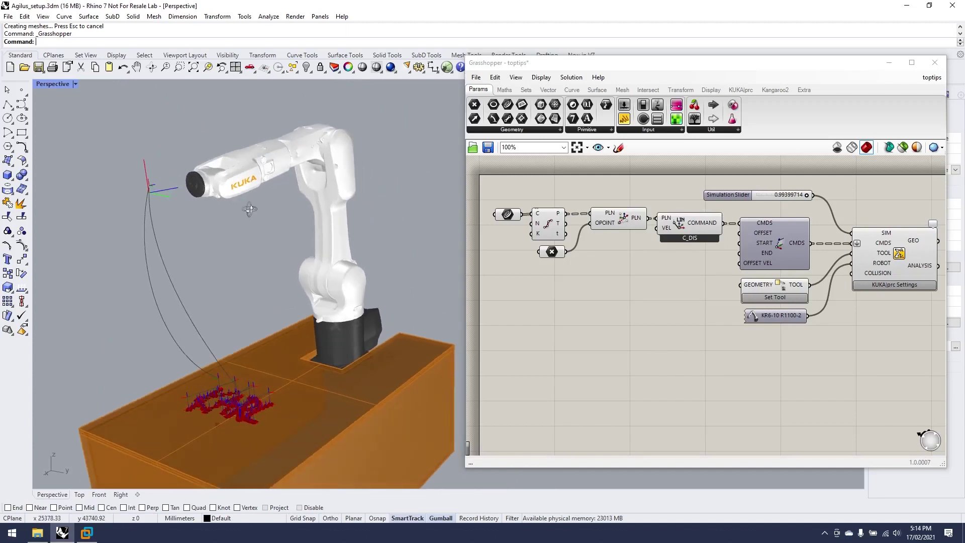
scroll(249, 209, "up", 4)
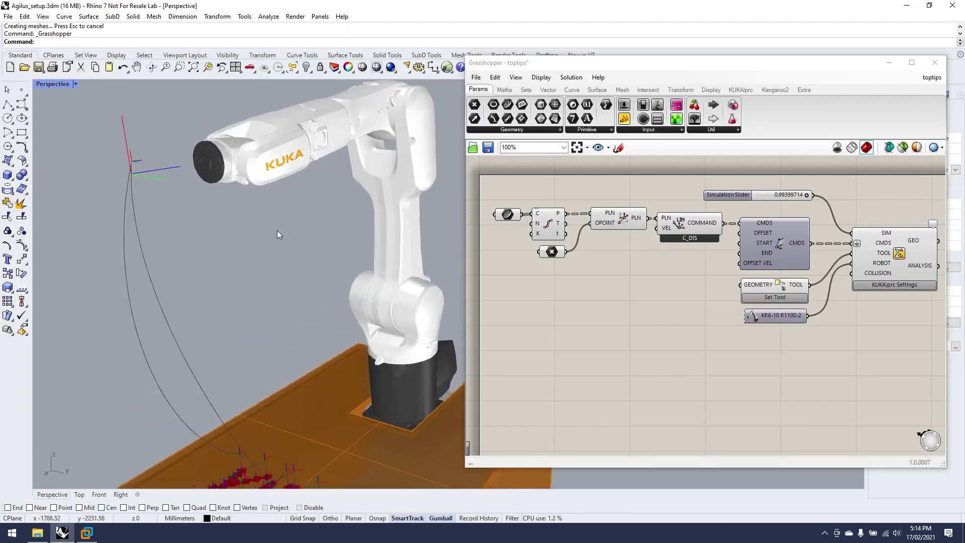
right_click_drag(266, 234, 250, 219)
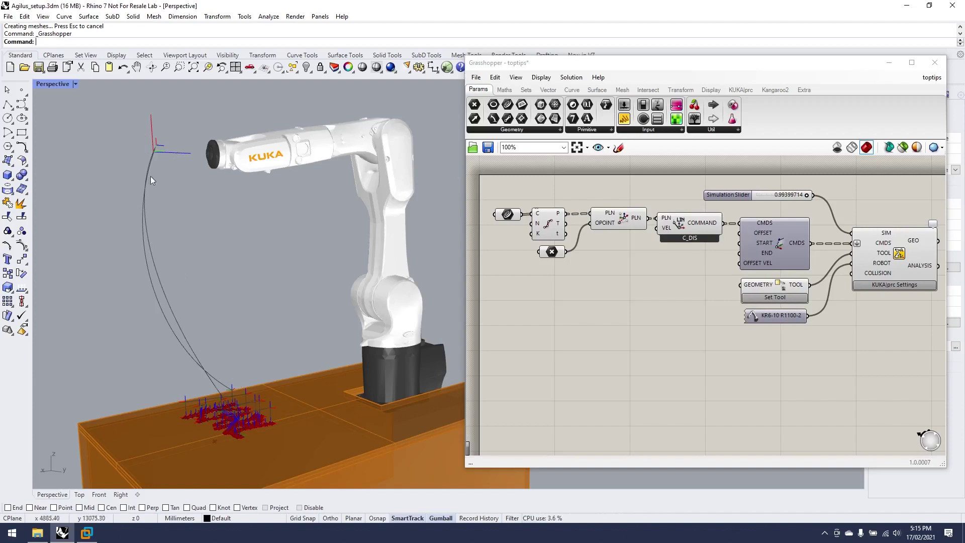
left_click_drag(805, 195, 734, 182)
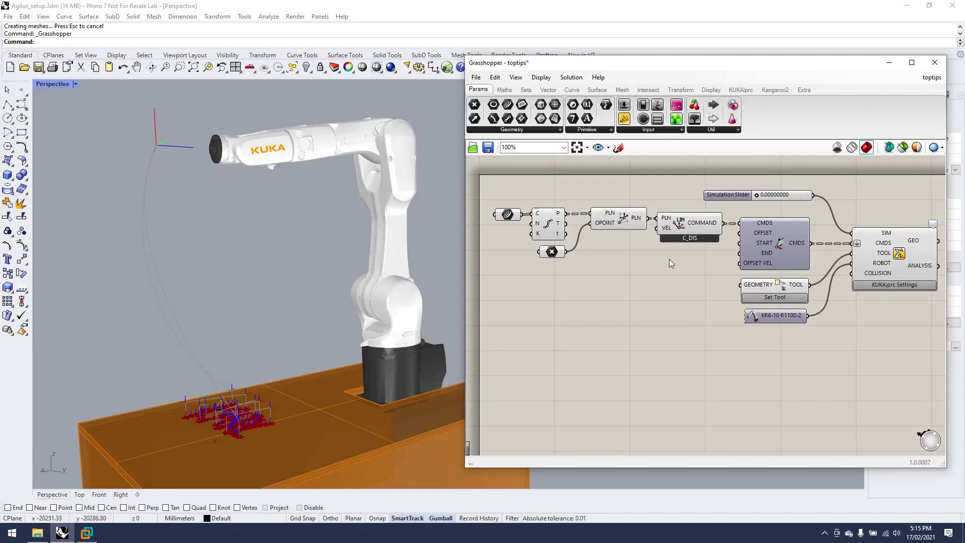
Step: Bring up the ADVANCED start and end position settings in KUKA|prc Settings
left_click(870, 284)
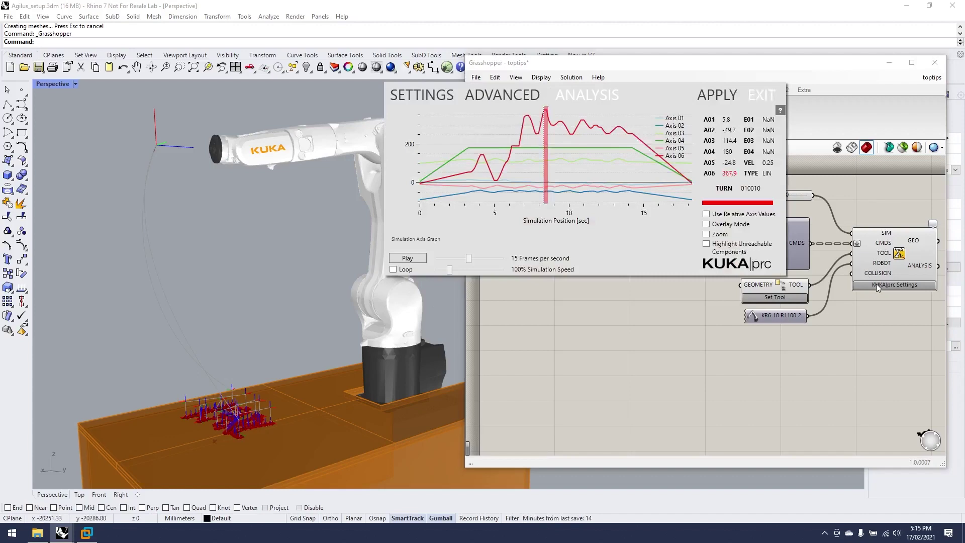
left_click(421, 97)
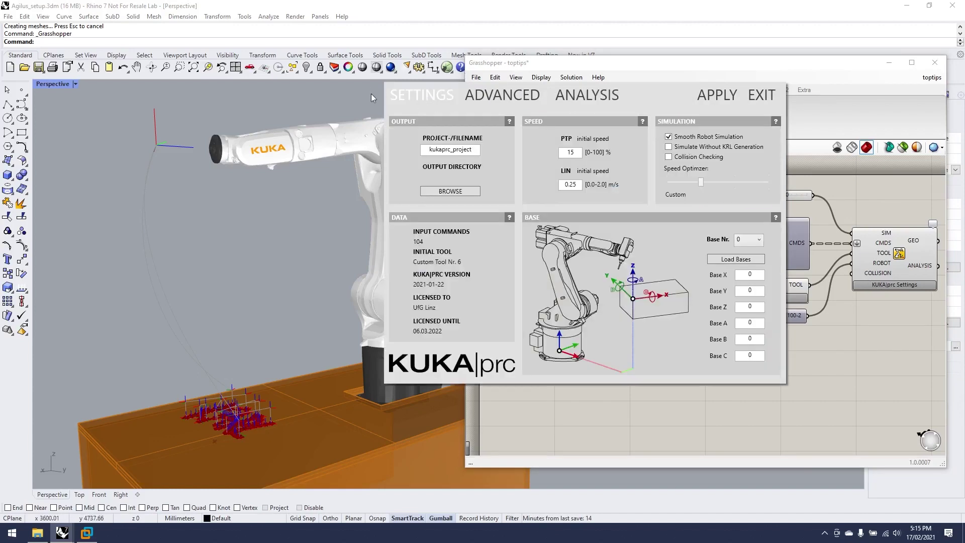
left_click(492, 98)
left_click_drag(658, 84, 686, 18)
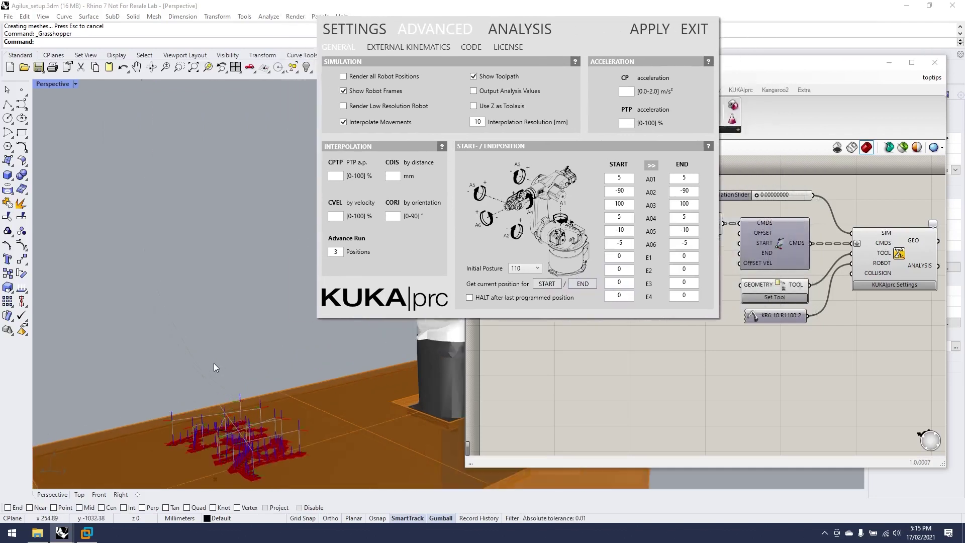
scroll(217, 363, "up", 3)
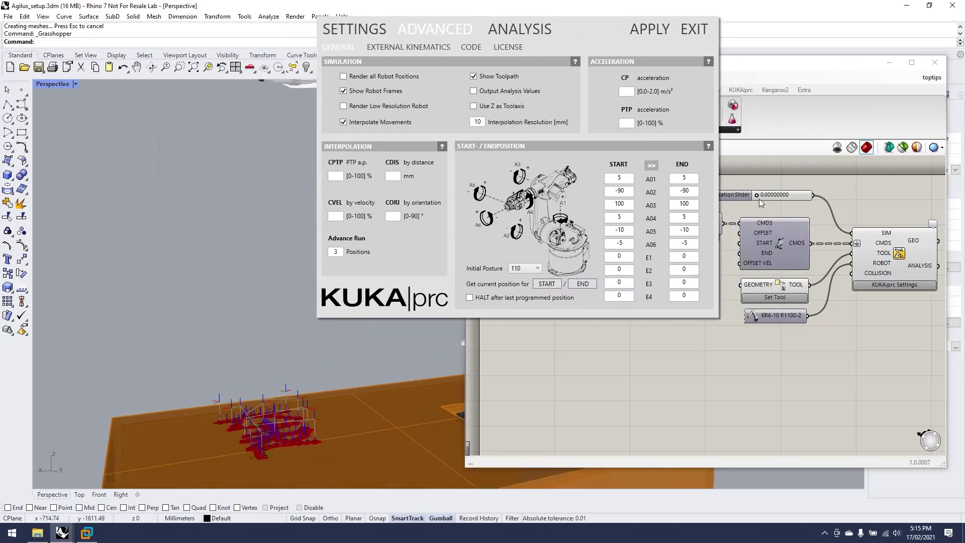
Step: Capture pose 14.2, -53.4, 120.8, 173.5, -20, 52.1 as both start and end, and apply
left_click_drag(756, 195, 764, 194)
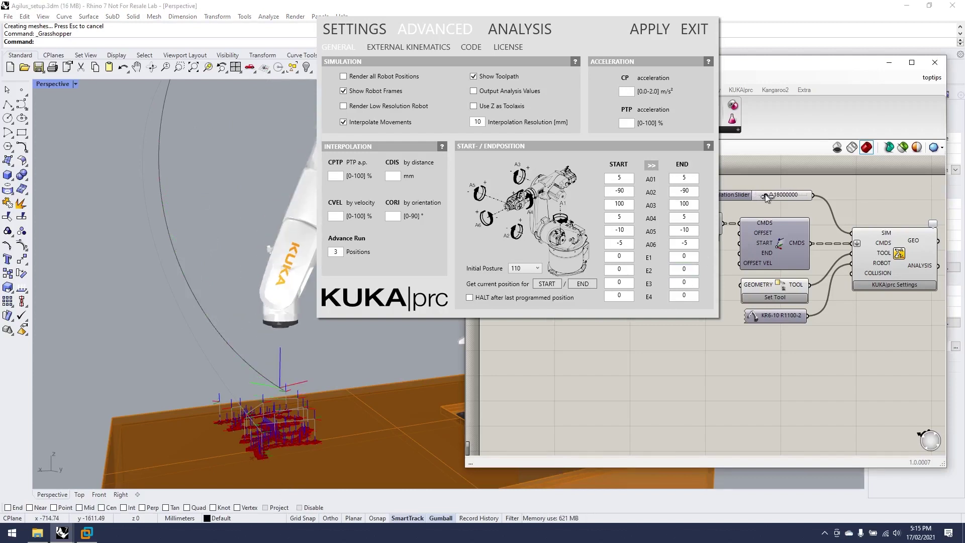
left_click(556, 283)
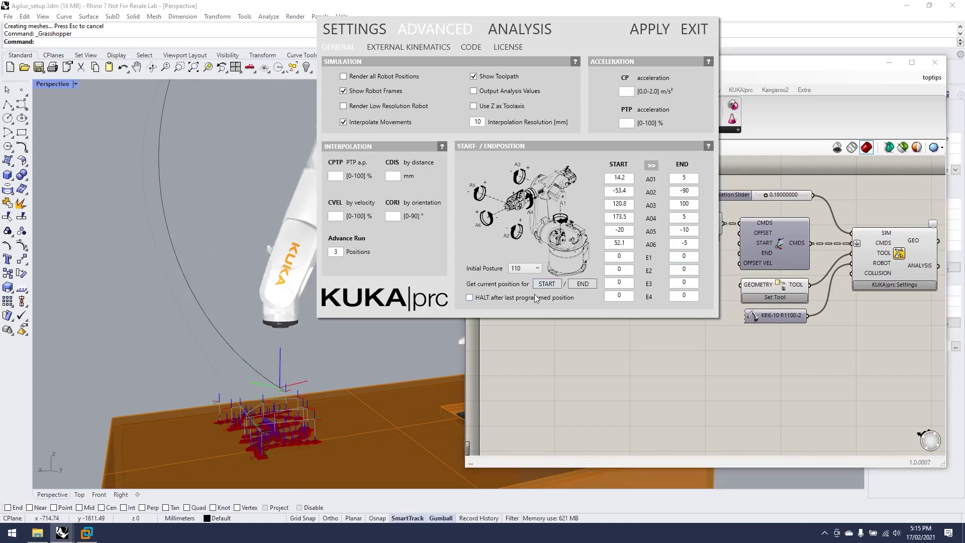
left_click(587, 284)
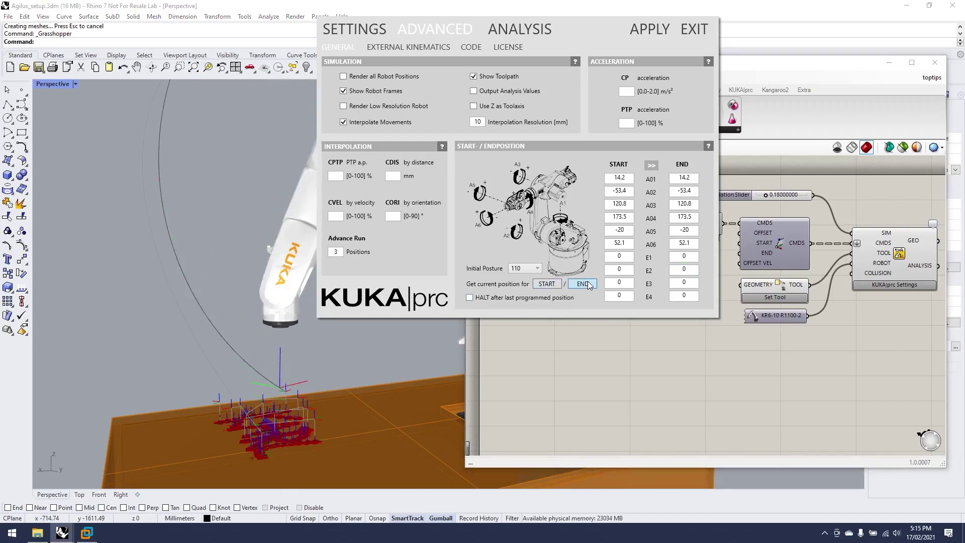
left_click(648, 33)
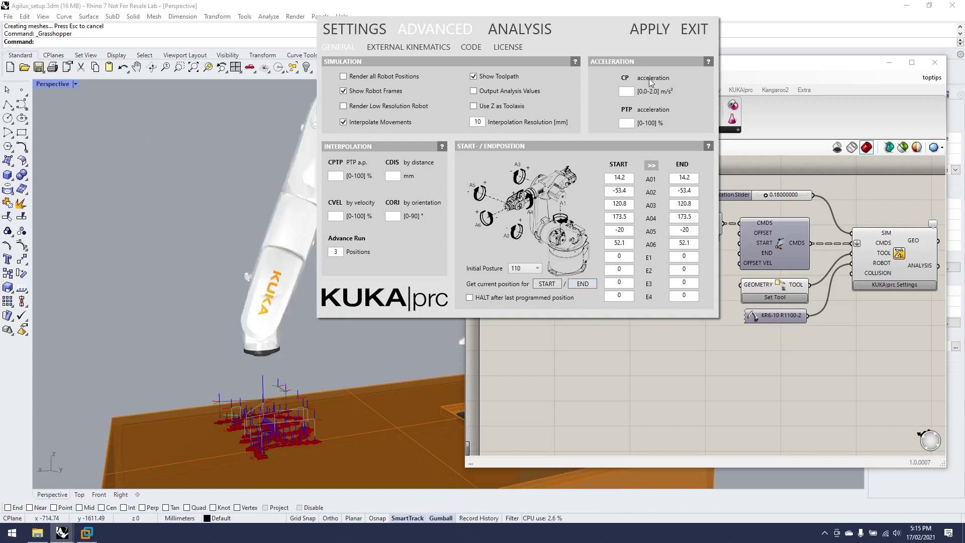
left_click(695, 32)
Step: Scrub the simulation and orbit the view to check the robot's motion
left_click_drag(764, 196, 744, 195)
right_click_drag(292, 235, 290, 288)
right_click_drag(275, 255, 250, 264)
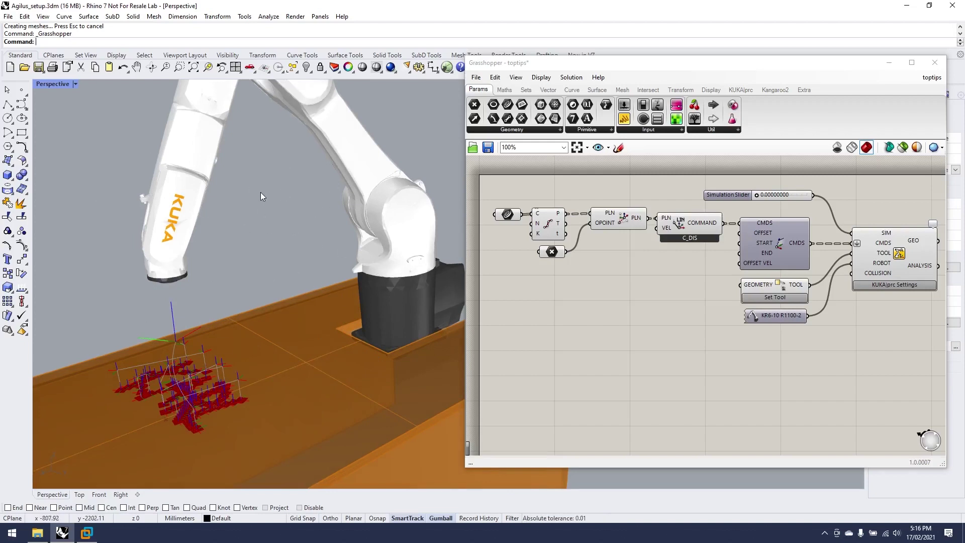
scroll(250, 246, "down", 2)
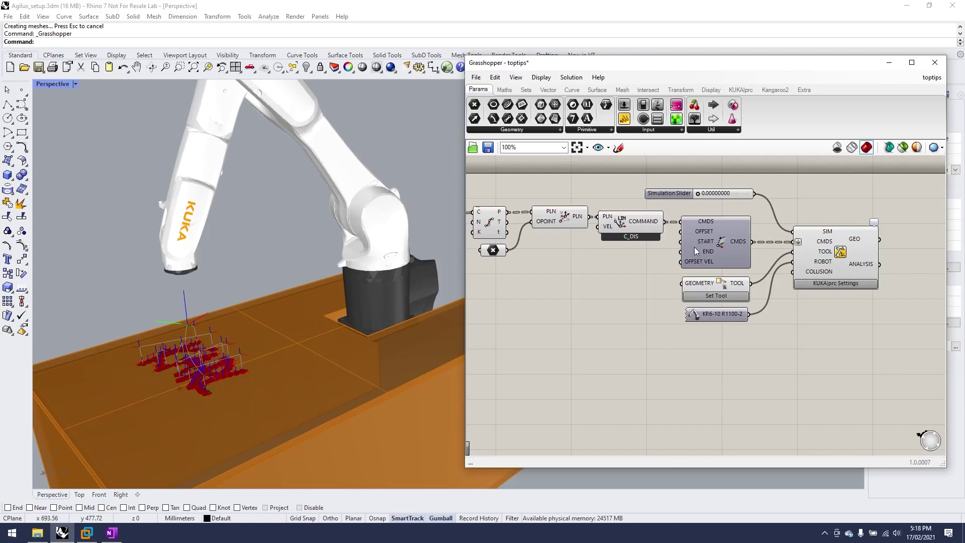
right_click_drag(663, 239, 593, 229)
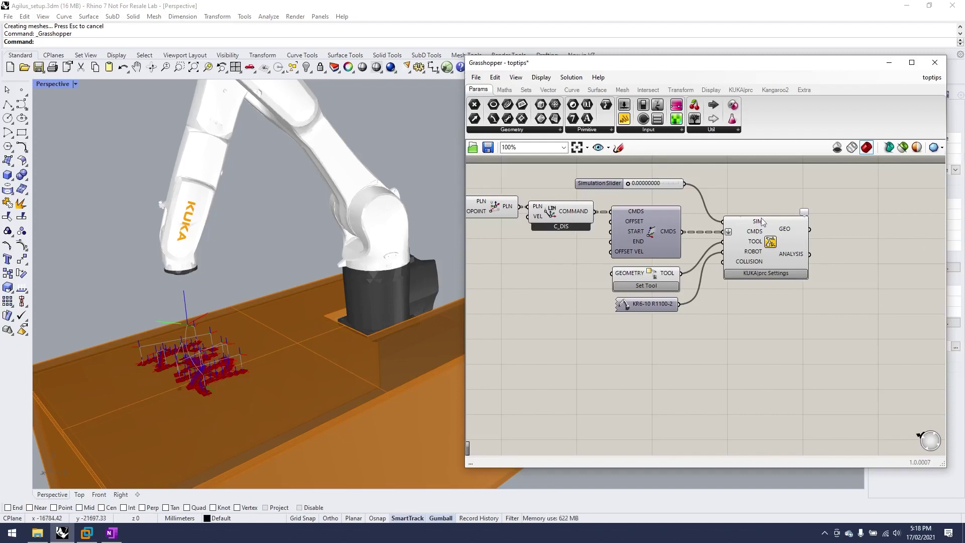
left_click_drag(753, 240, 764, 244)
left_click(782, 201)
scroll(783, 200, "up", 3)
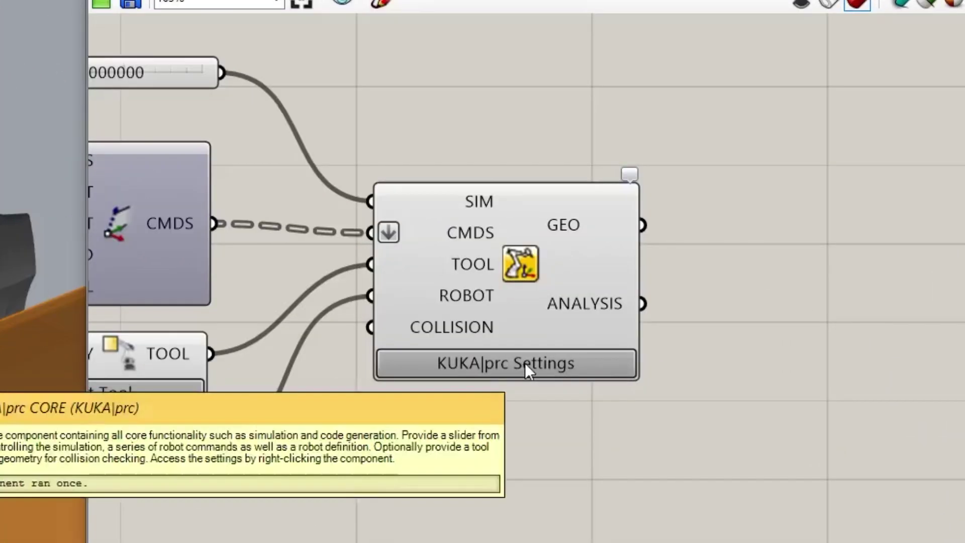
Step: In the KUKA|prc SETTINGS tab, name the project krl_file and export it to the Desktop
left_click(525, 363)
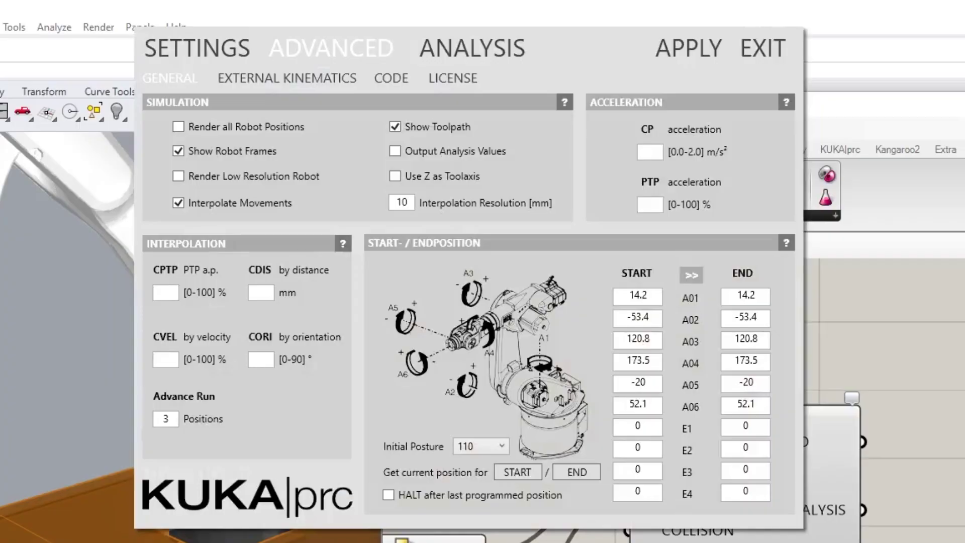
left_click(161, 40)
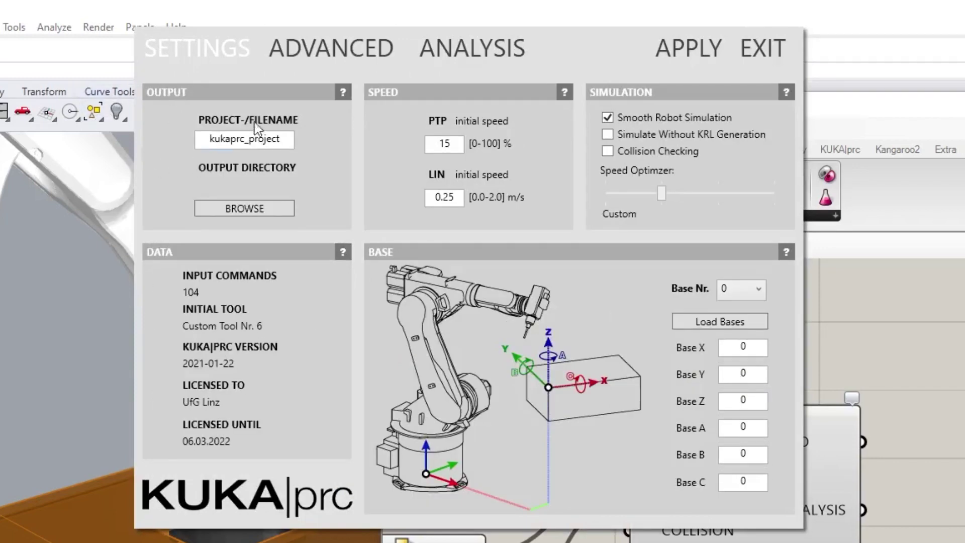
double_click(287, 141)
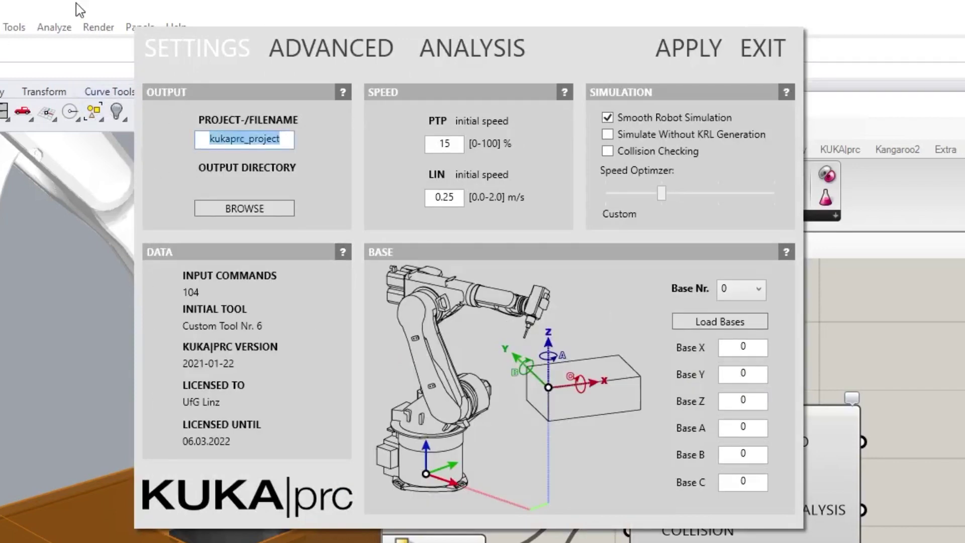
type("krl_file")
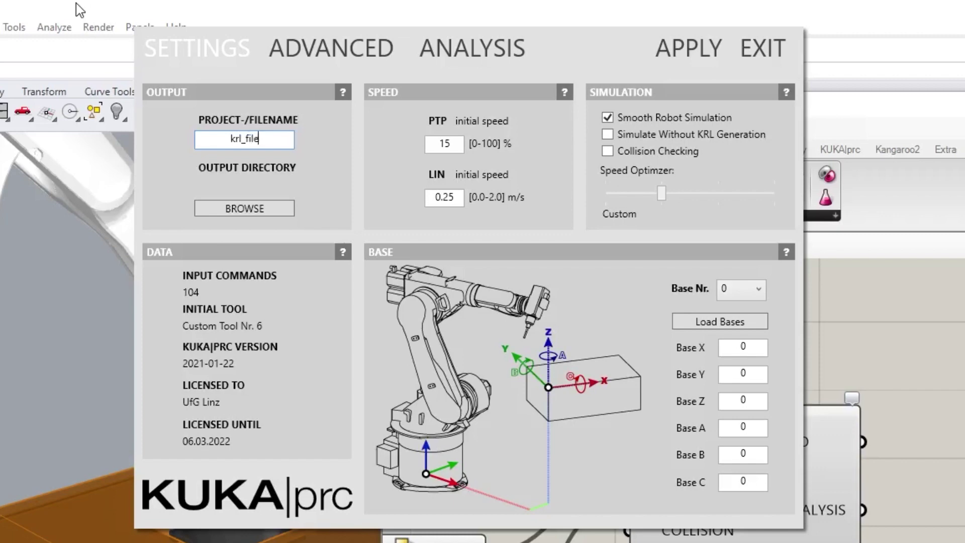
left_click(217, 214)
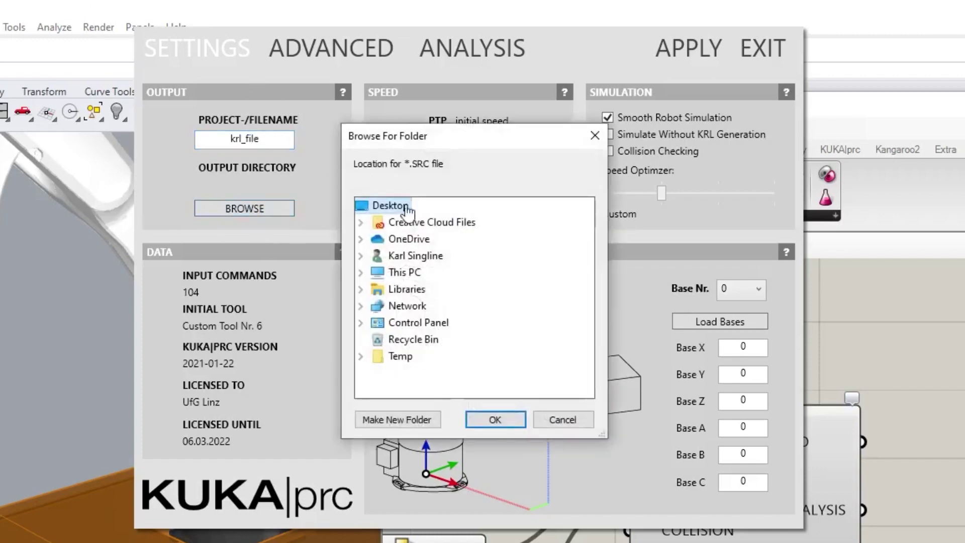
left_click(498, 418)
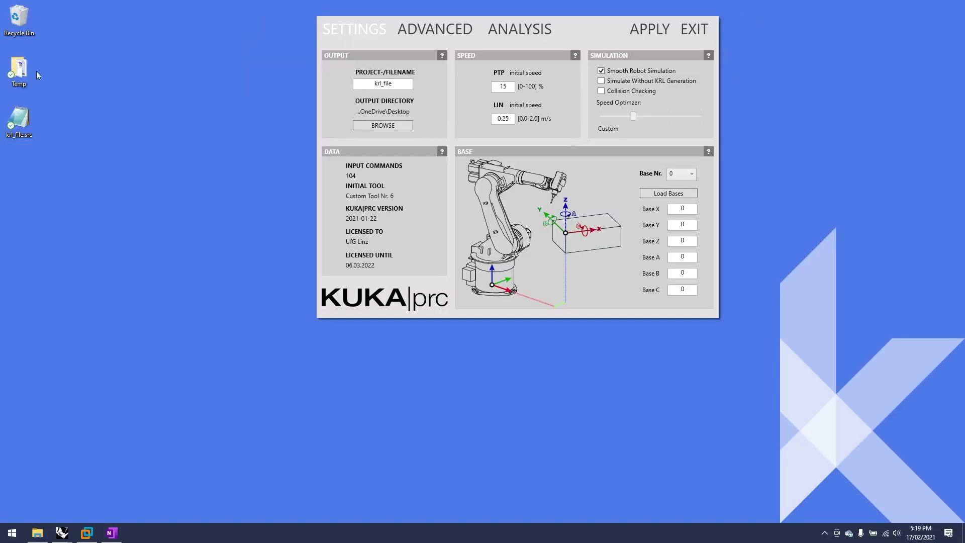
Step: Open the exported krl_file.src in Notepad and read its tool 6 and base 0 code, then return to Rhino
double_click(25, 123)
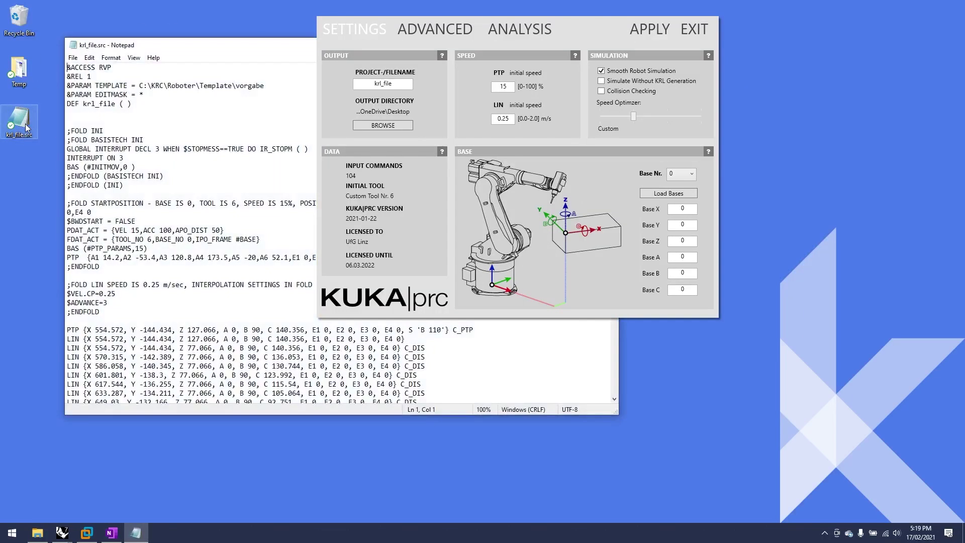
left_click_drag(597, 31, 847, 38)
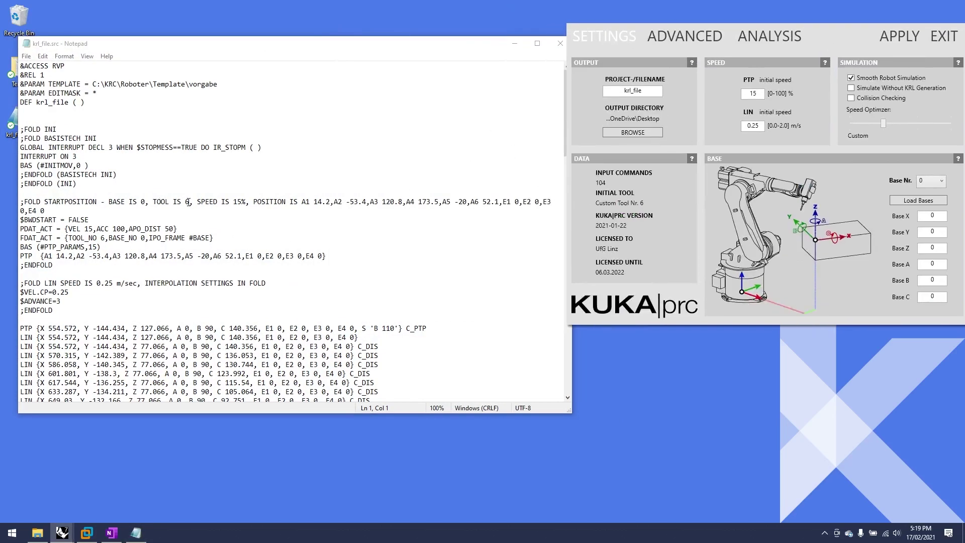
scroll(188, 202, "down", 11)
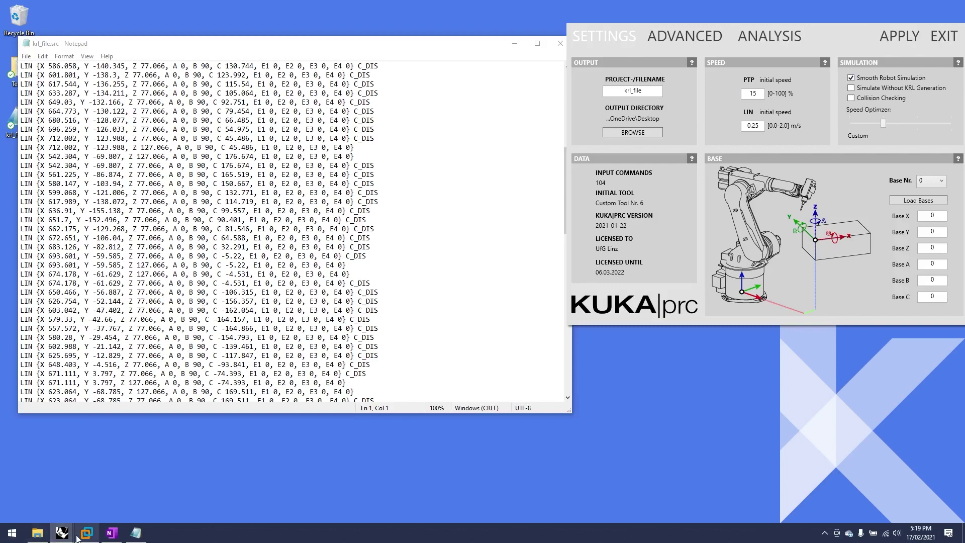
mouse_move(63, 532)
left_click(43, 497)
Step: Close the KUKA|prc settings window and bring up the KUKA|prc Core component's options menu
left_click(676, 348)
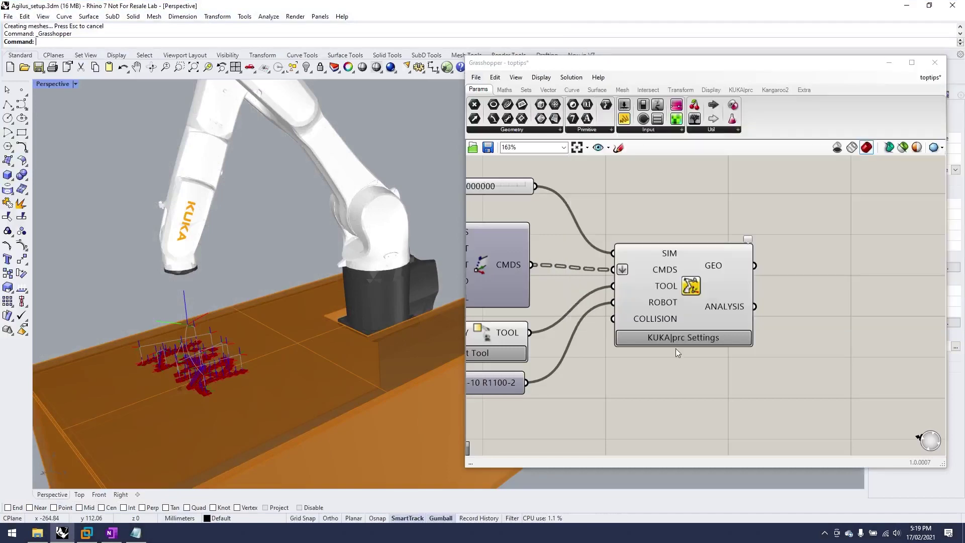
left_click(678, 337)
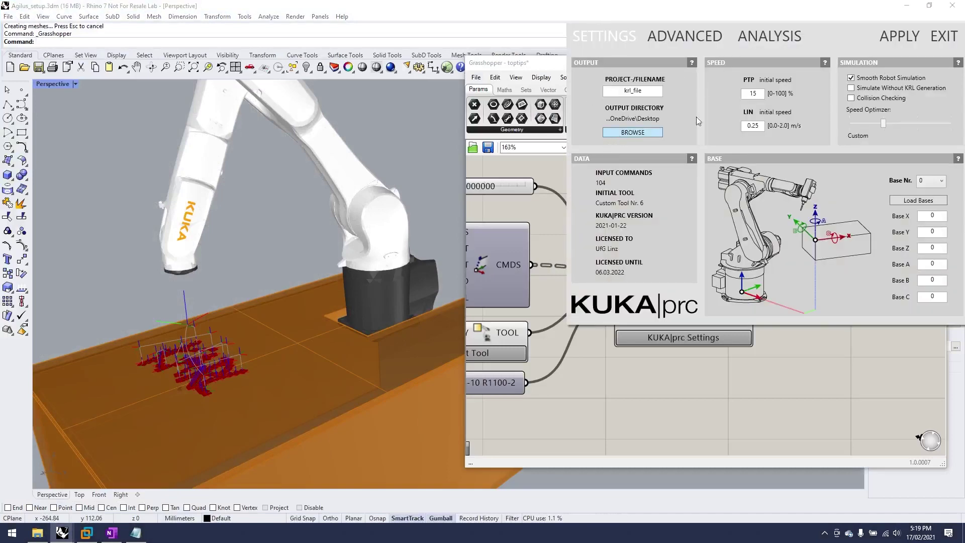
left_click(941, 36)
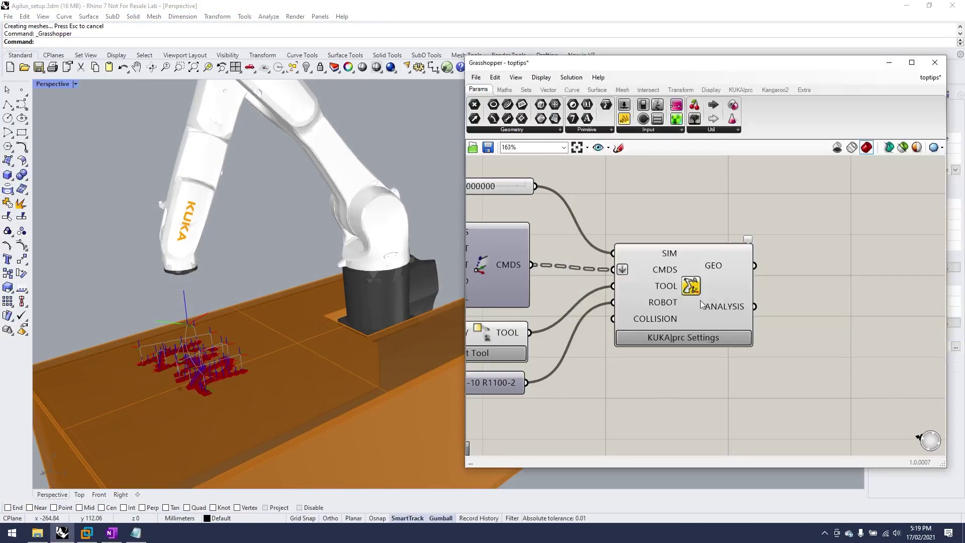
right_click(692, 286)
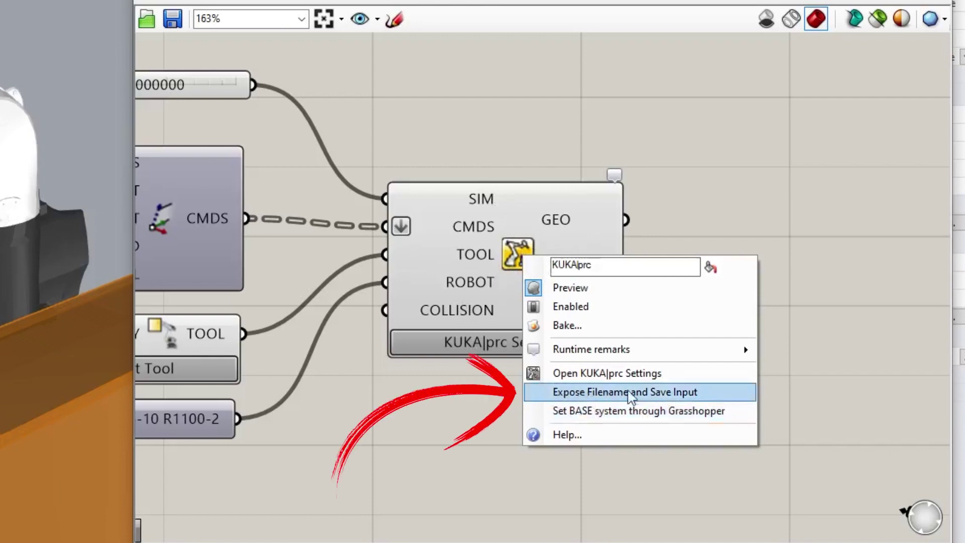
Step: Expose the Filename and Save inputs and wire a new Button into SAVE
left_click(612, 395)
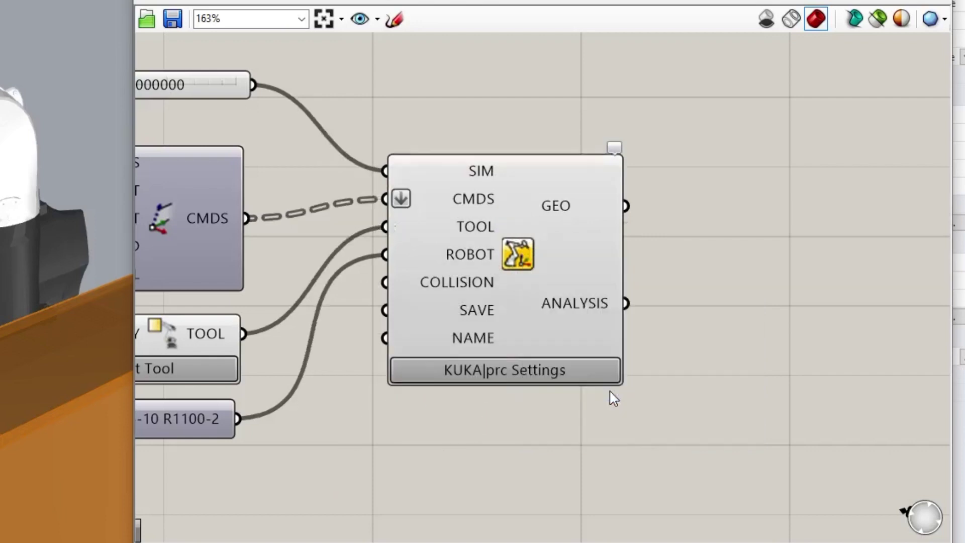
left_click_drag(493, 271, 670, 205)
double_click(455, 382)
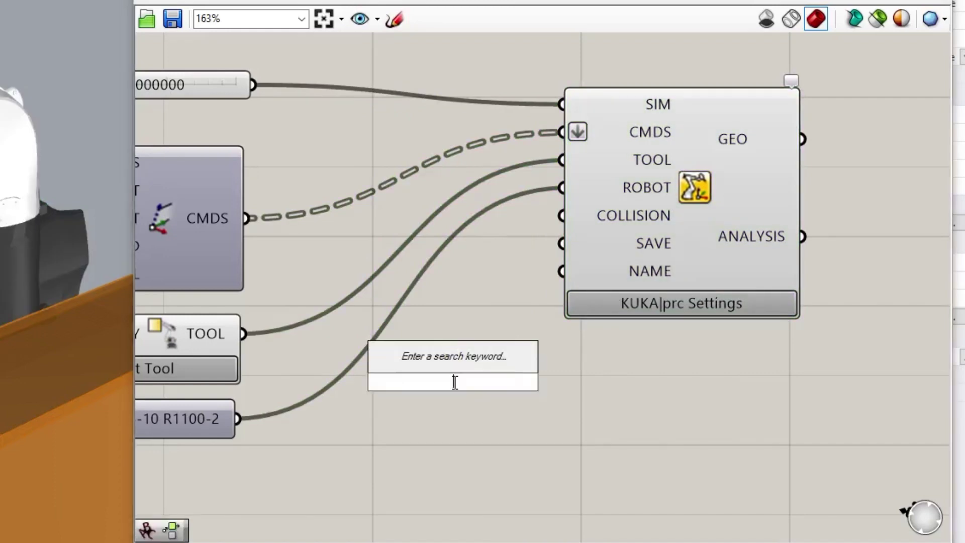
type("butt")
key("Return")
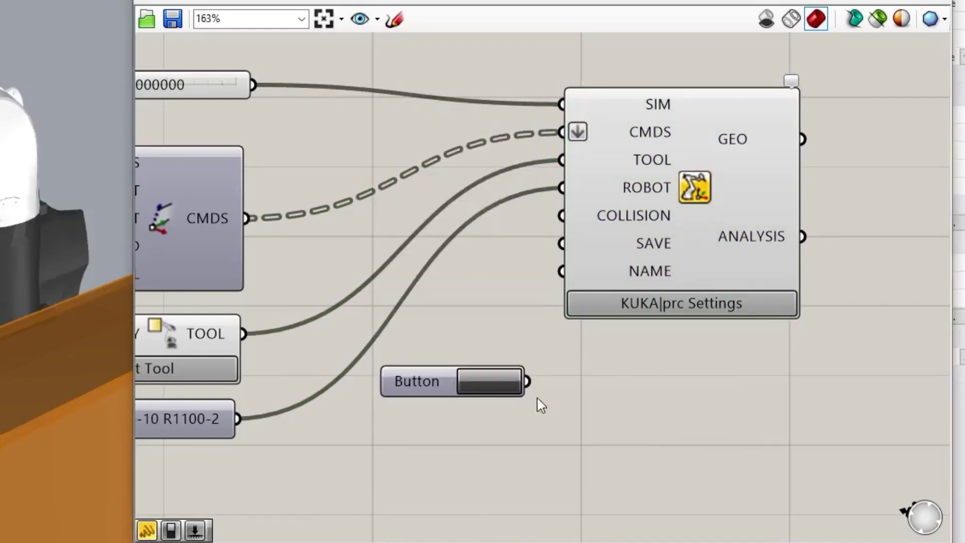
left_click_drag(527, 384, 548, 252)
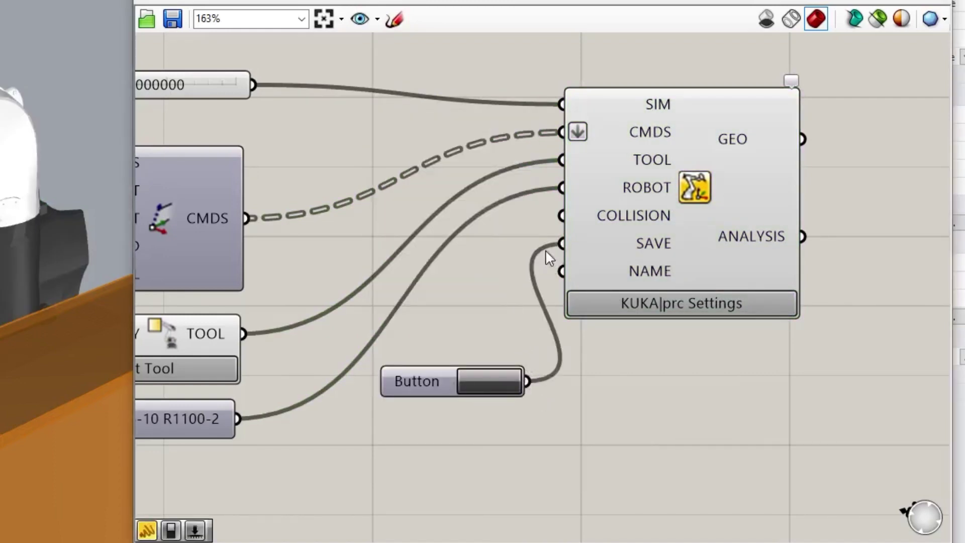
Step: Add a panel containing krl_file and wire it into the NAME input
double_click(446, 445)
type("p")
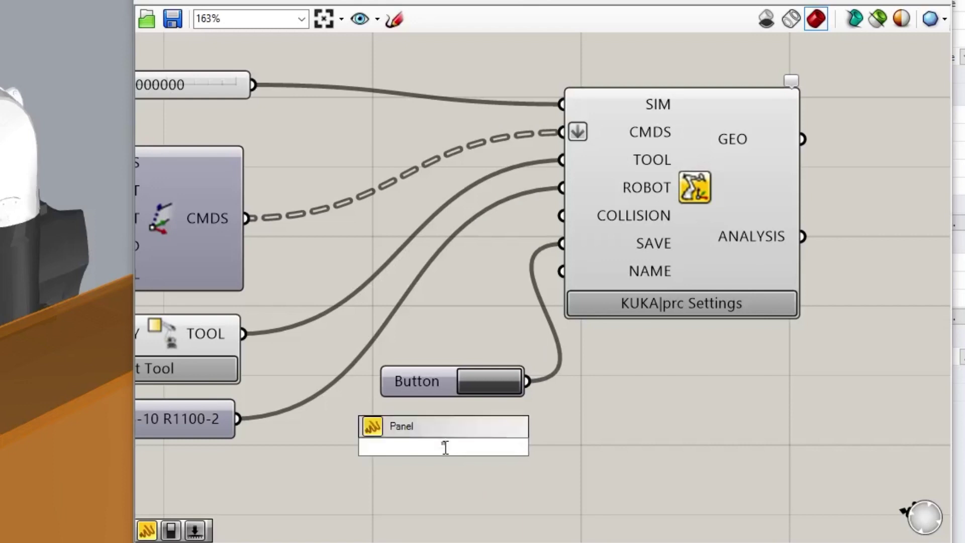
type("krl_file")
key("Return")
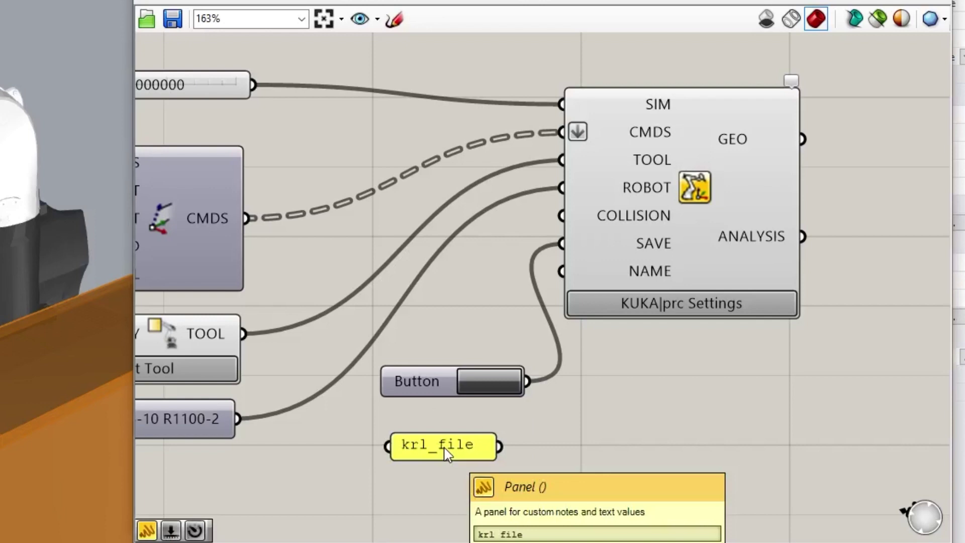
left_click_drag(499, 447, 561, 272)
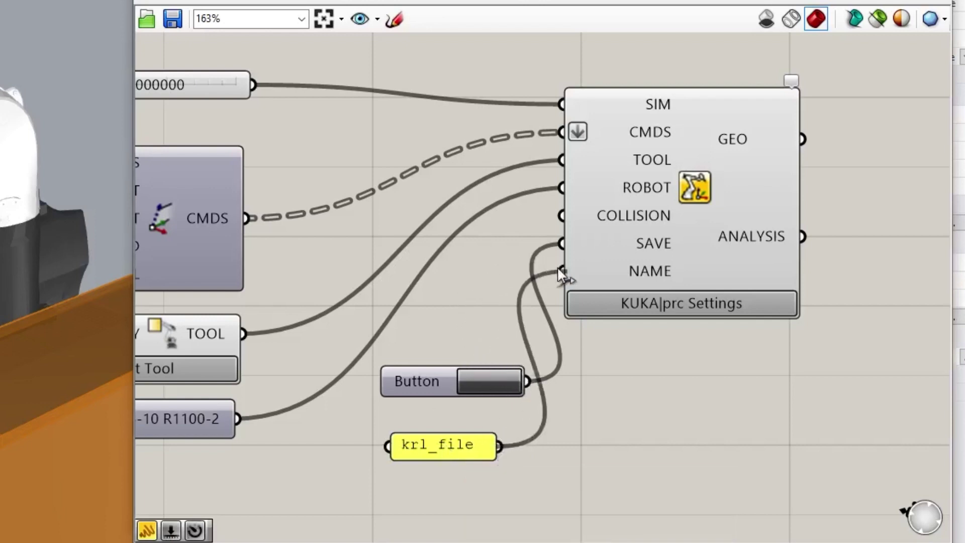
Step: Rename the button to Save and change the panel text to krl_file01
right_click(418, 374)
type("S")
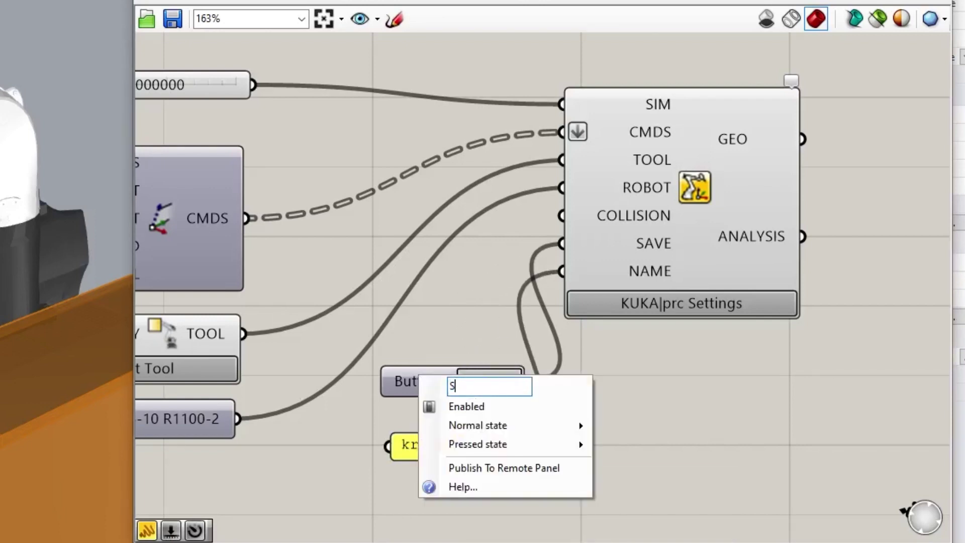
type("ave")
left_click(410, 380)
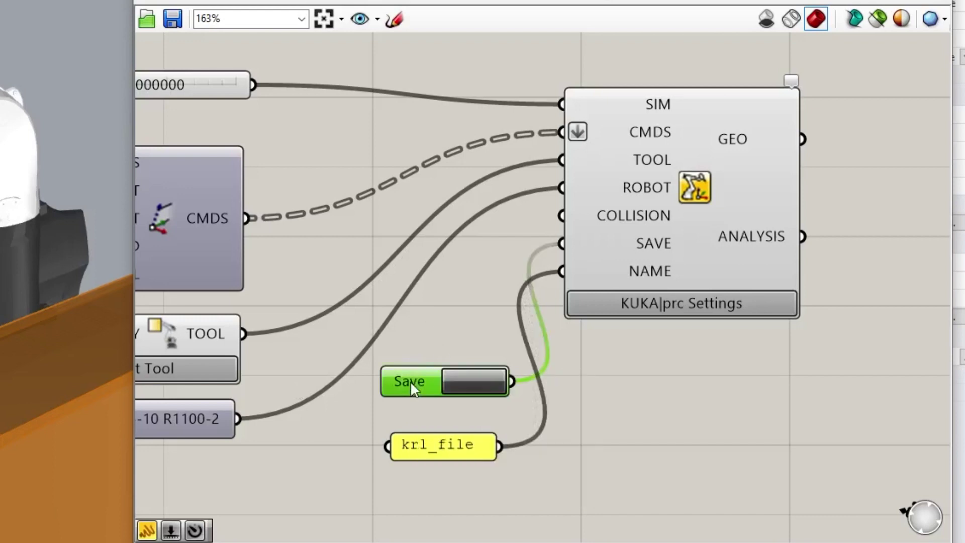
left_click_drag(410, 383, 394, 371)
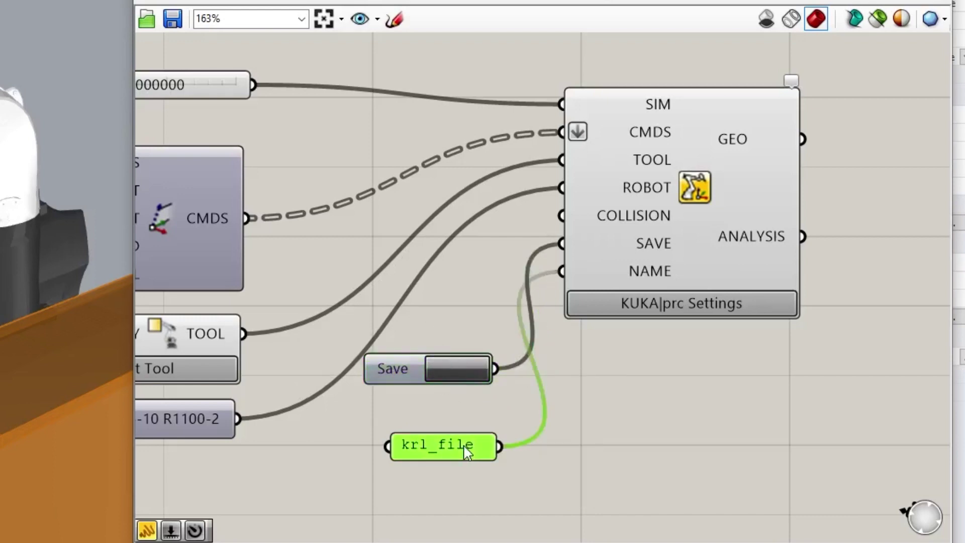
double_click(480, 446)
type("0")
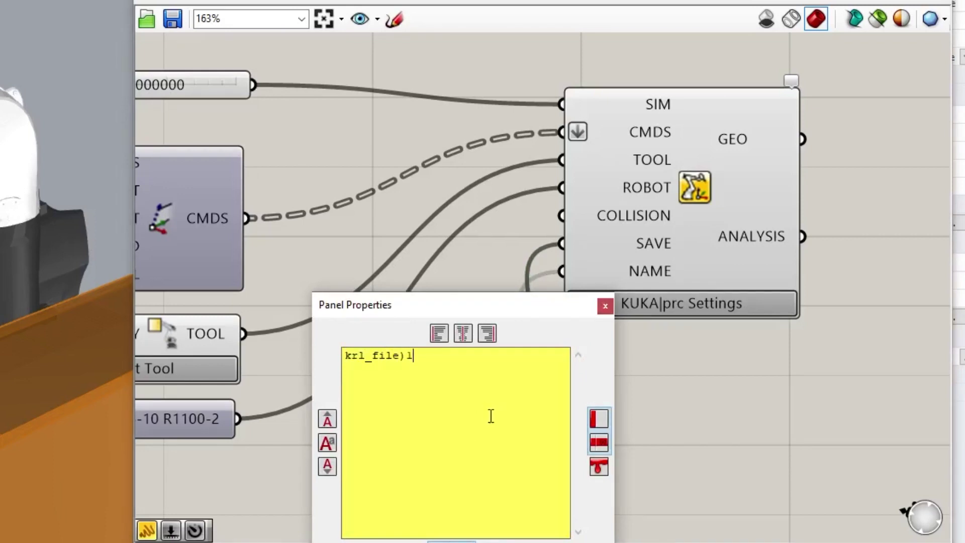
type("1")
left_click(552, 542)
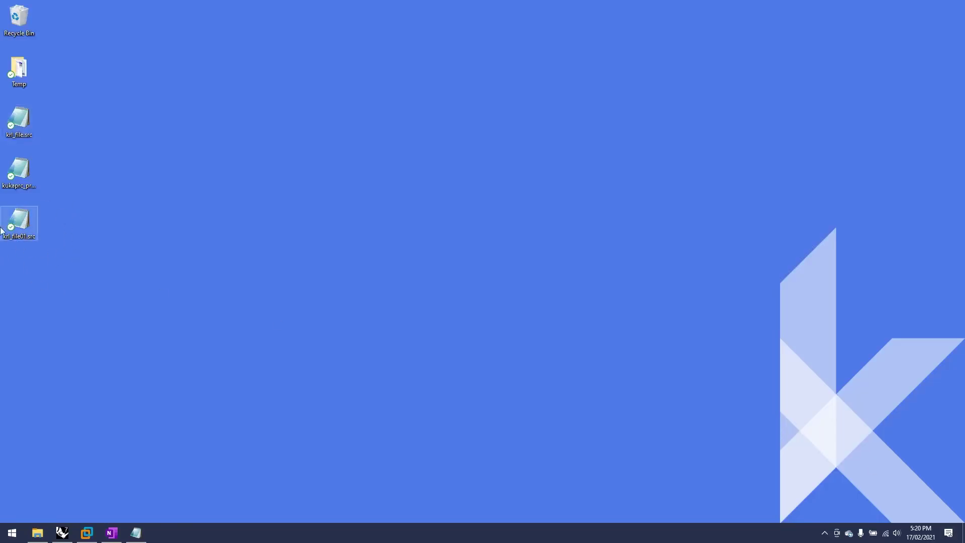
Step: Shift the Save toggle and the krl_file01 name panel further left on the canvas
key("alt+Tab")
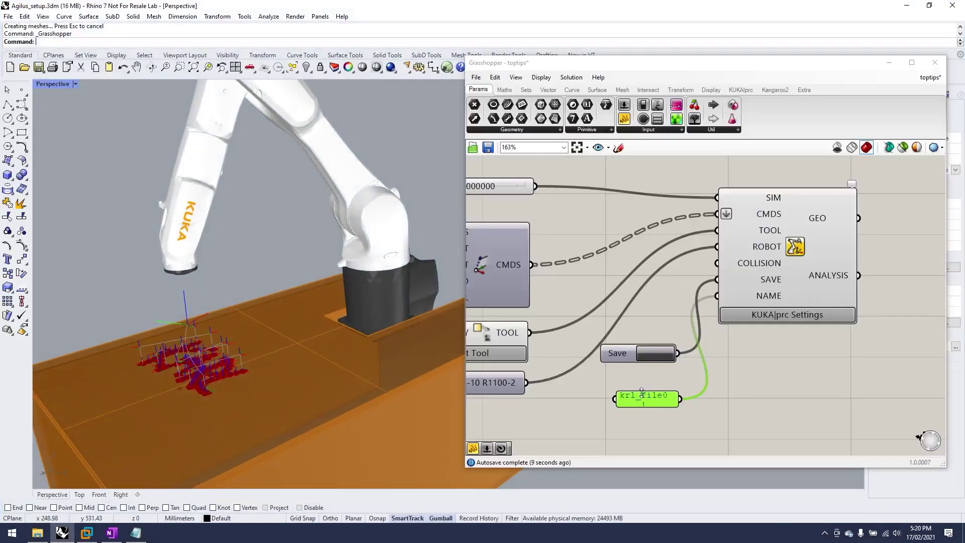
left_click(620, 400)
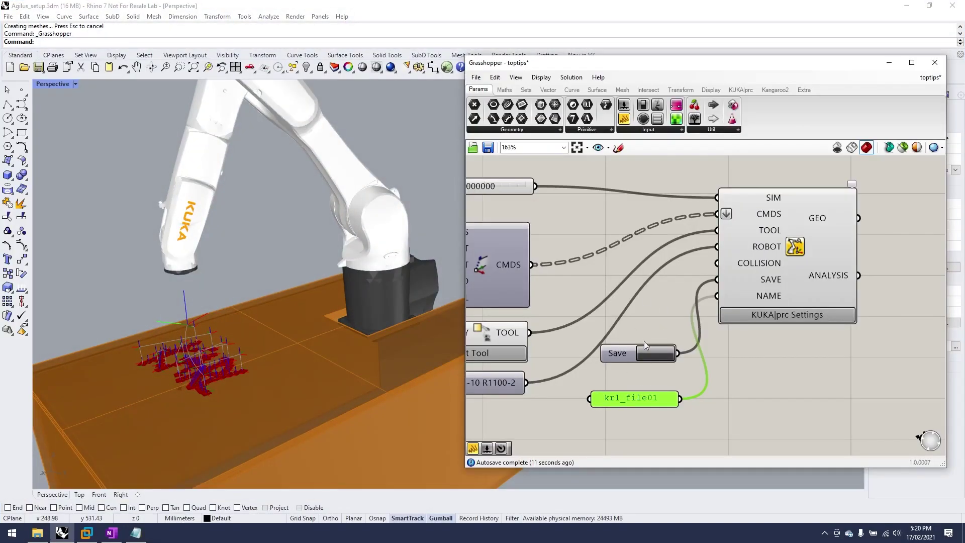
left_click_drag(646, 348, 632, 327)
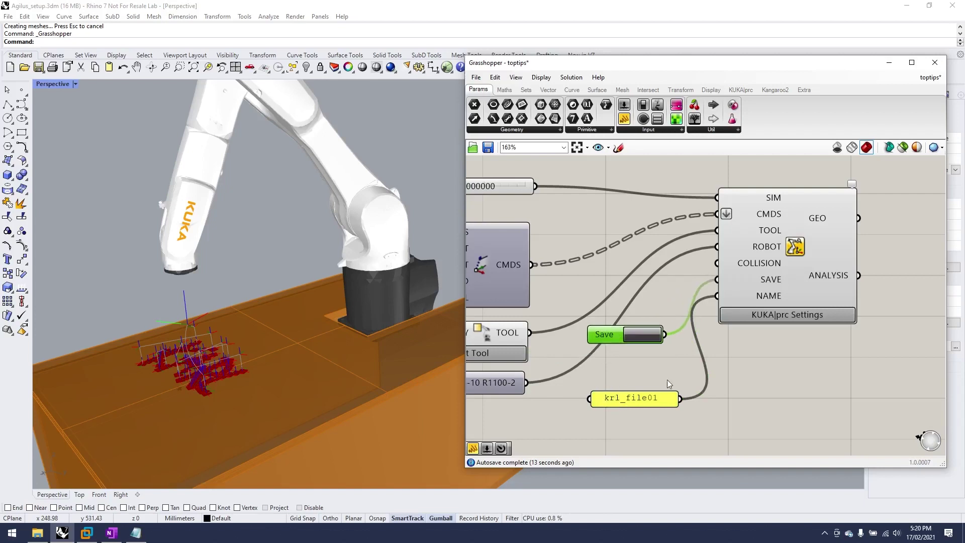
left_click_drag(651, 399, 631, 399)
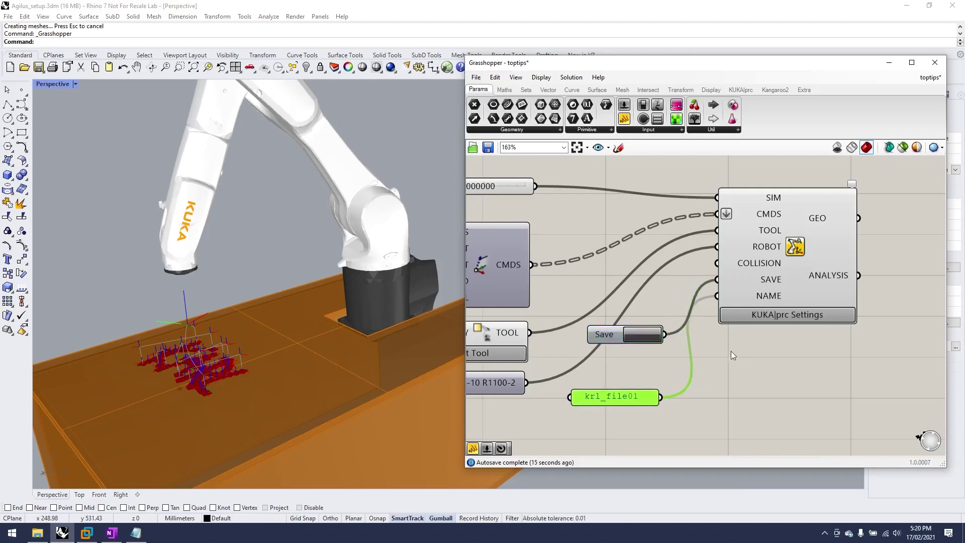
left_click_drag(607, 336, 574, 334)
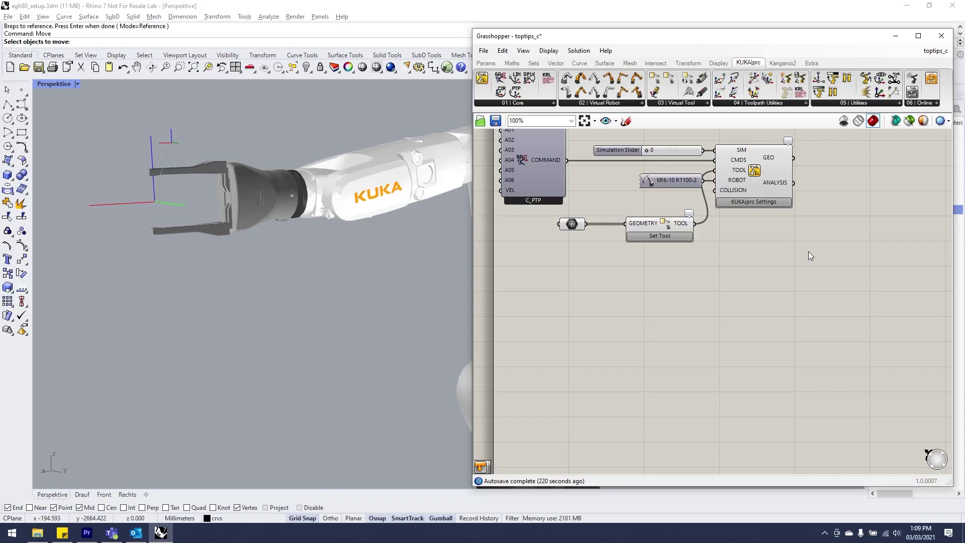
Step: Move the mesh parameter left and the Set Tool component right to spread them apart
mouse_move(669, 223)
left_click(572, 224)
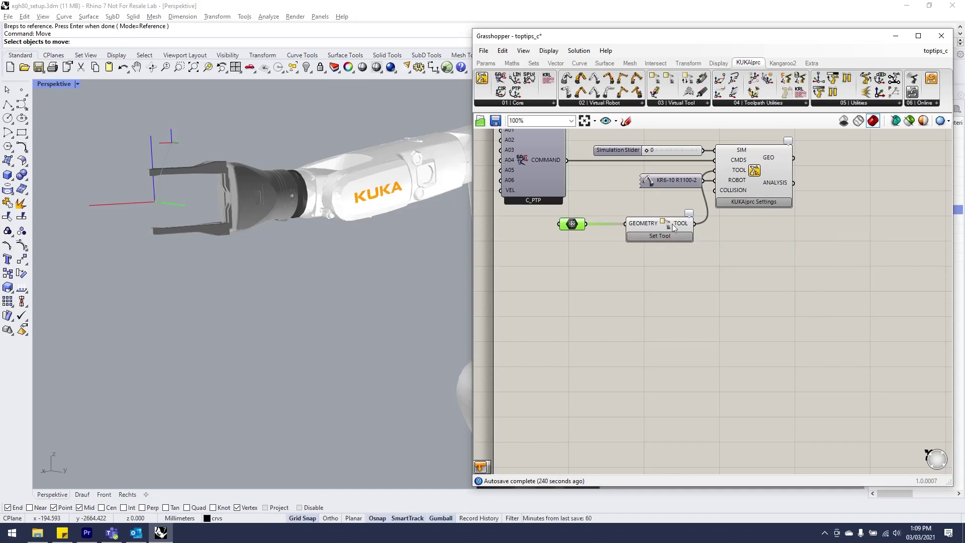
mouse_move(740, 174)
right_click_drag(755, 194, 747, 196)
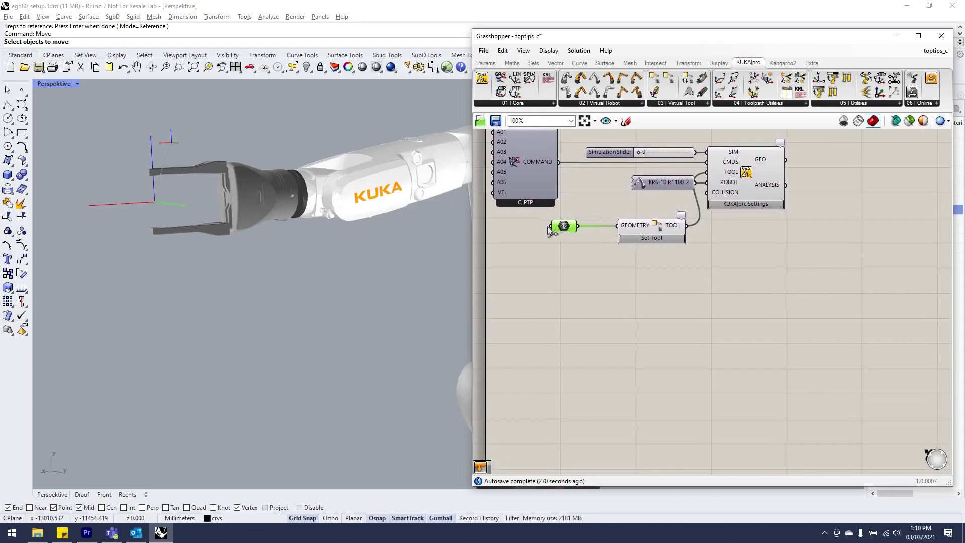
left_click_drag(558, 228, 520, 228)
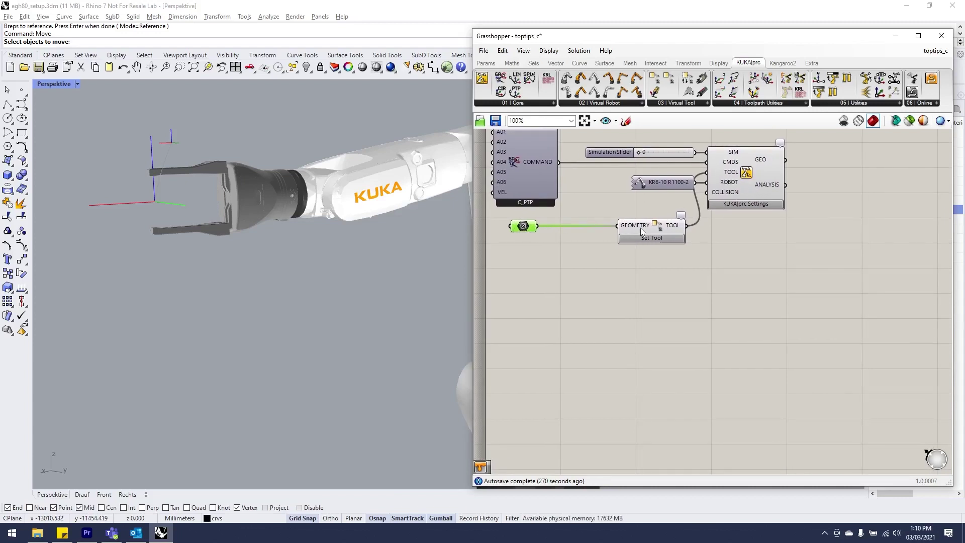
left_click_drag(641, 229, 656, 227)
Step: Add a panel that lists the tool's meshes
double_click(606, 262)
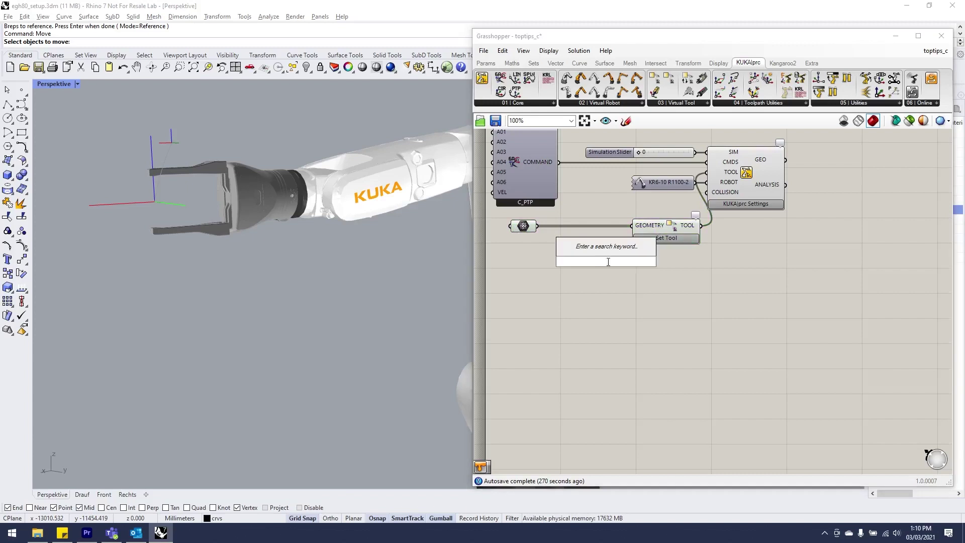
type("panel")
key("Return")
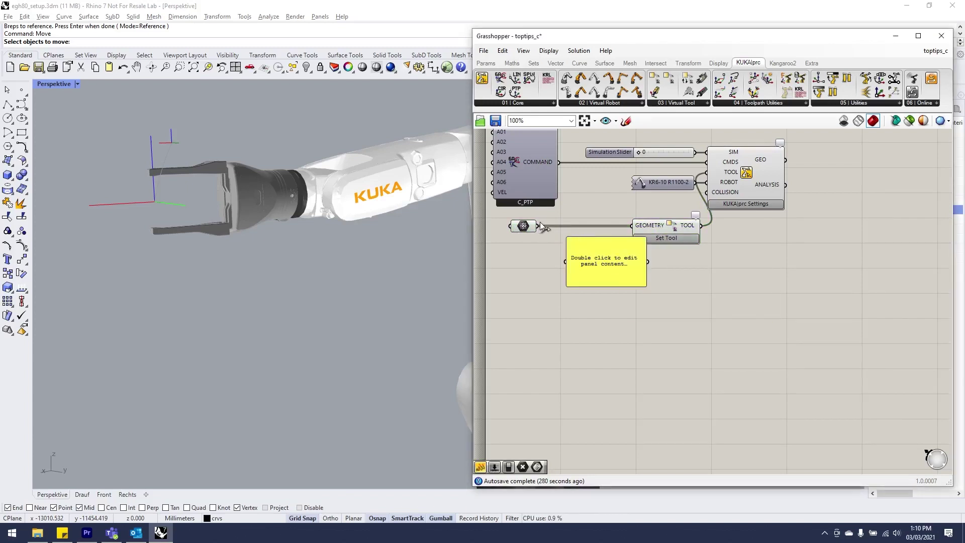
left_click_drag(542, 226, 568, 261)
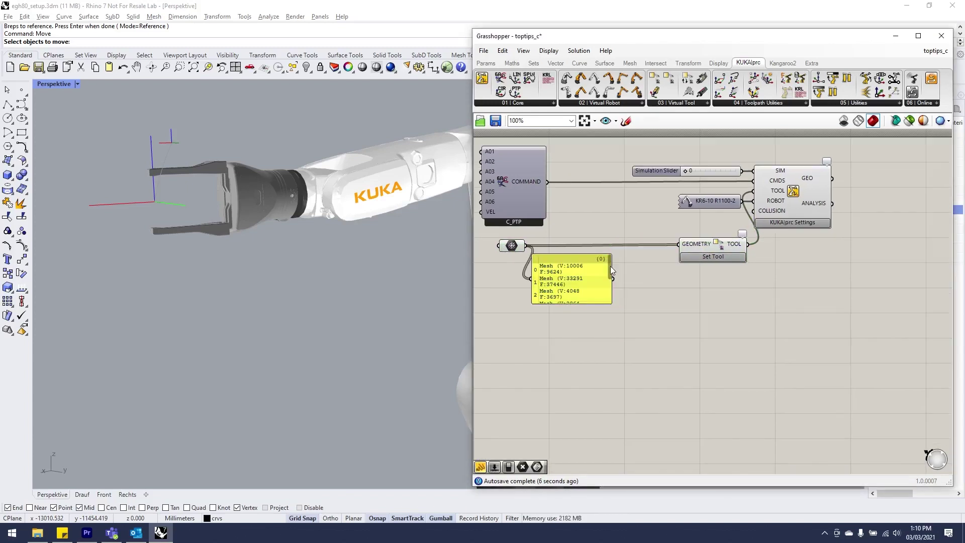
mouse_move(611, 266)
left_mouse_down()
mouse_move(615, 296)
mouse_move(613, 264)
left_mouse_up()
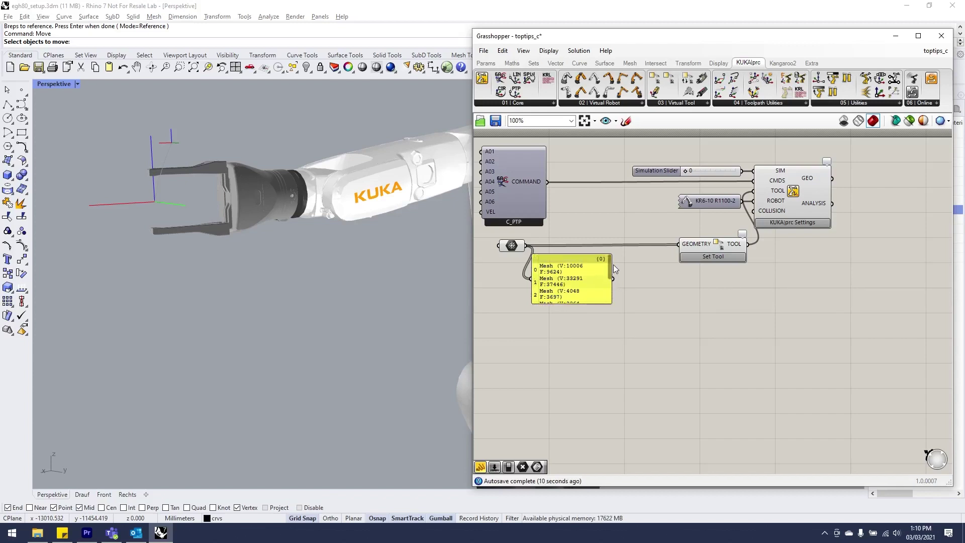
left_click(566, 256)
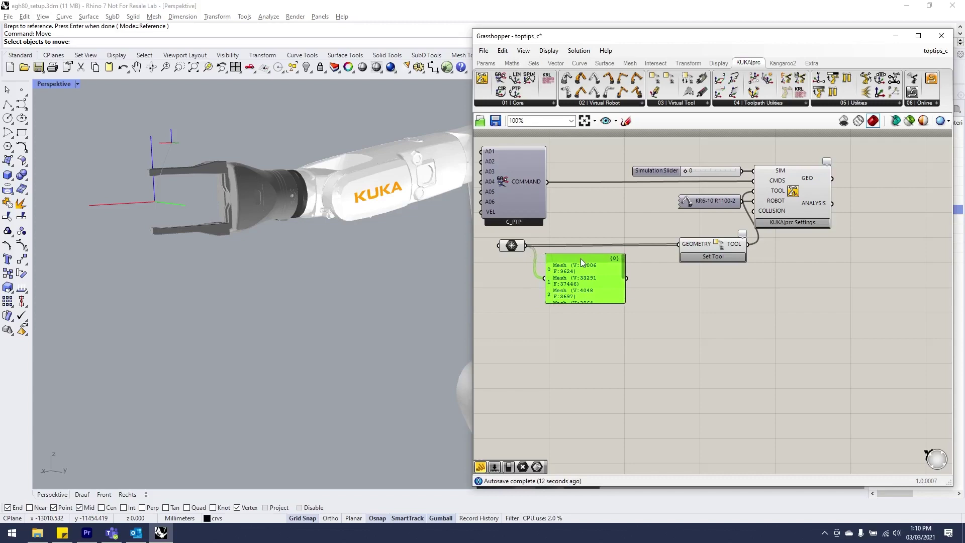
left_click(609, 318)
right_click_drag(614, 325, 625, 281)
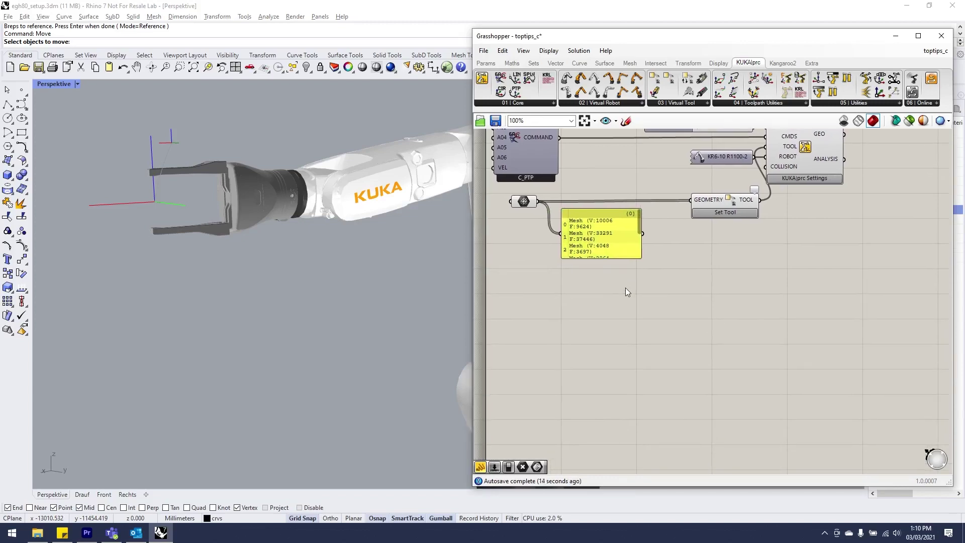
Step: Feed the meshes into a new Mesh Colours component and graft its M and C inputs
double_click(625, 279)
type("m")
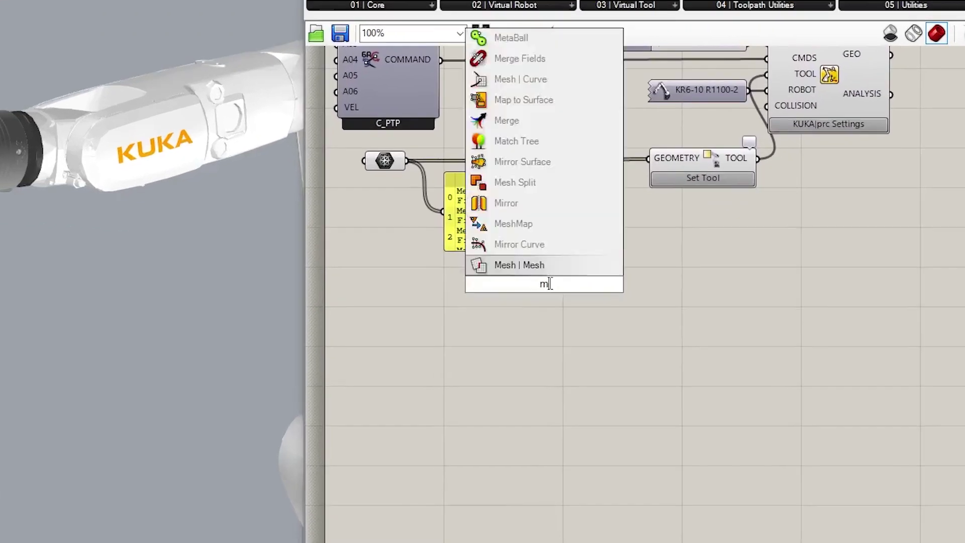
type("esh colou")
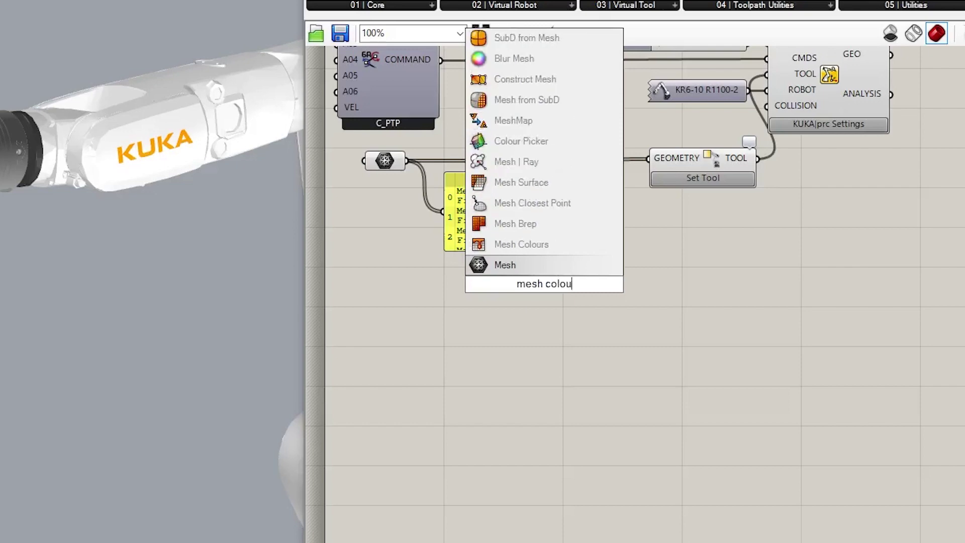
left_click(529, 243)
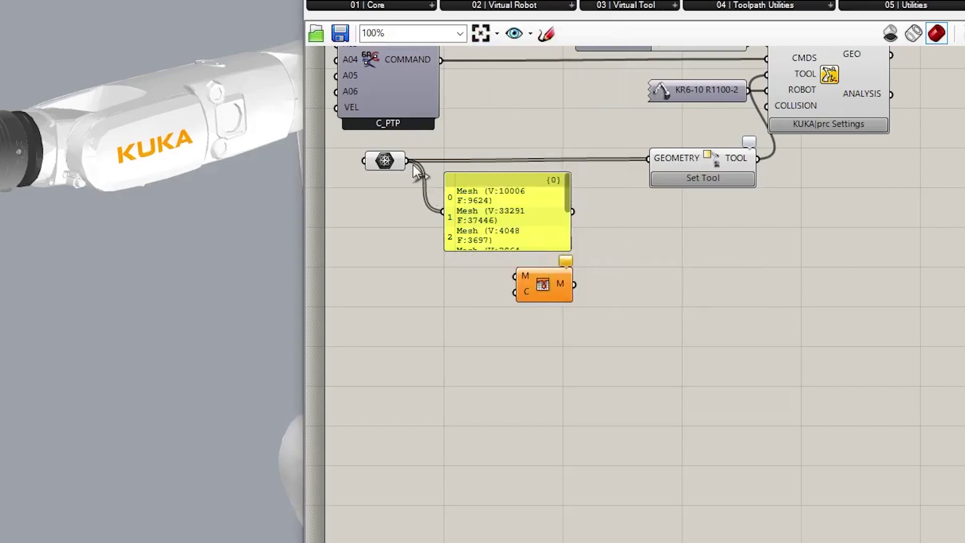
left_click_drag(447, 216, 512, 289)
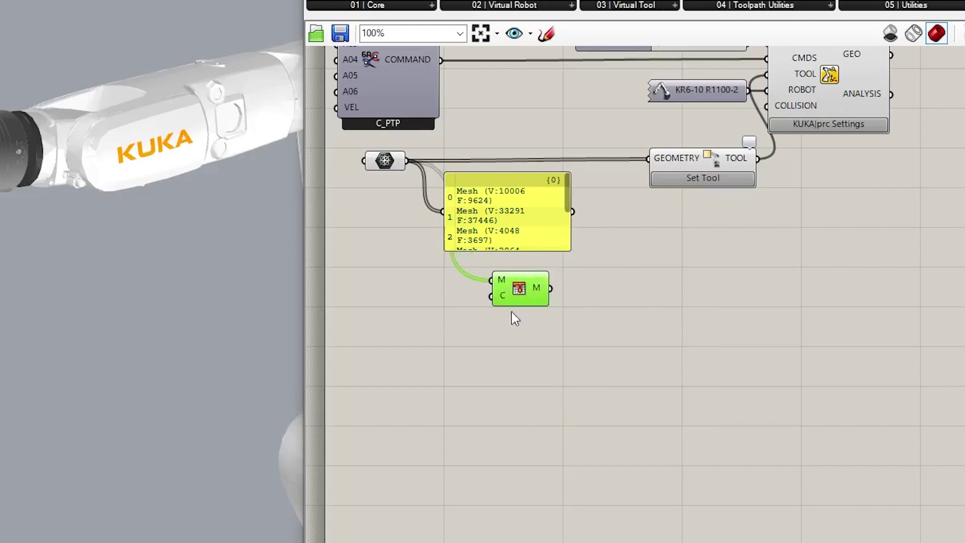
right_click(501, 279)
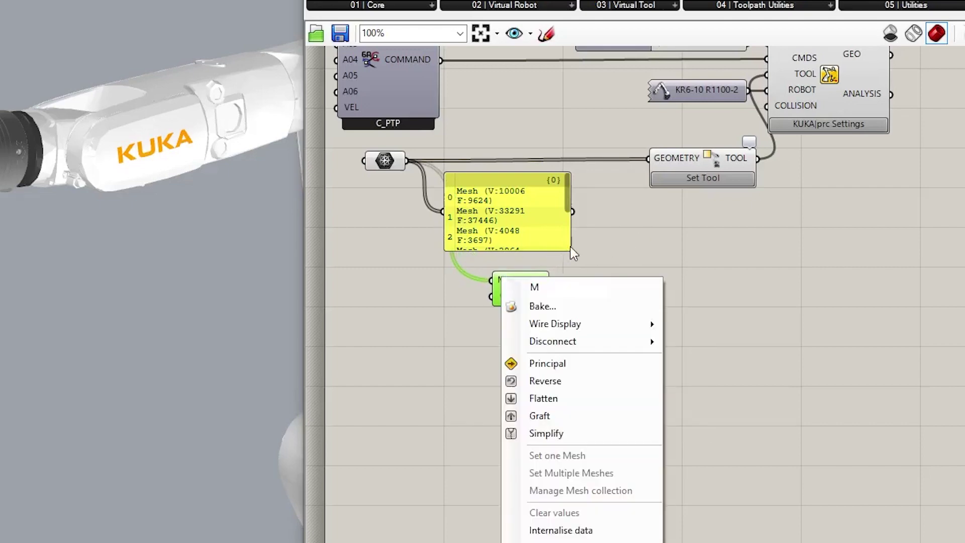
left_click(553, 413)
right_click(503, 298)
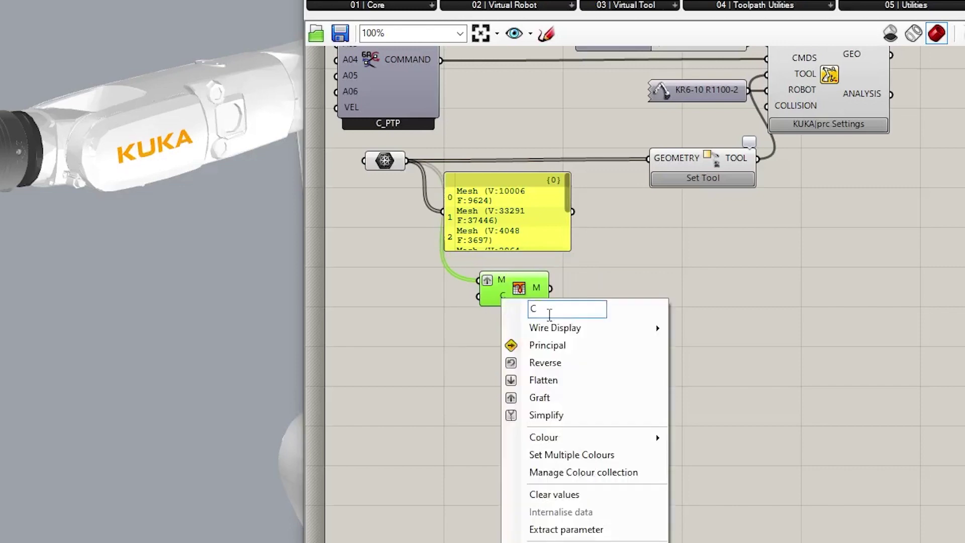
left_click(561, 398)
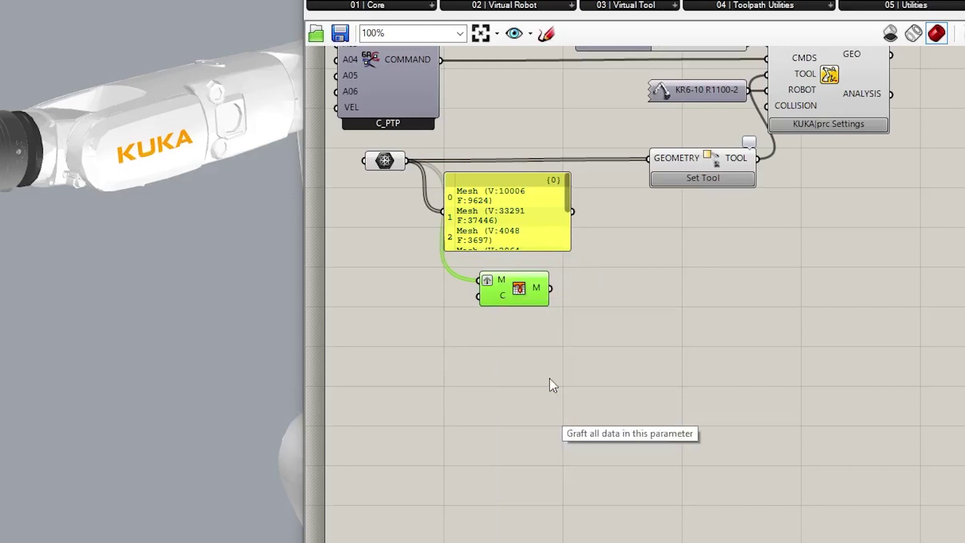
left_click_drag(523, 298, 555, 296)
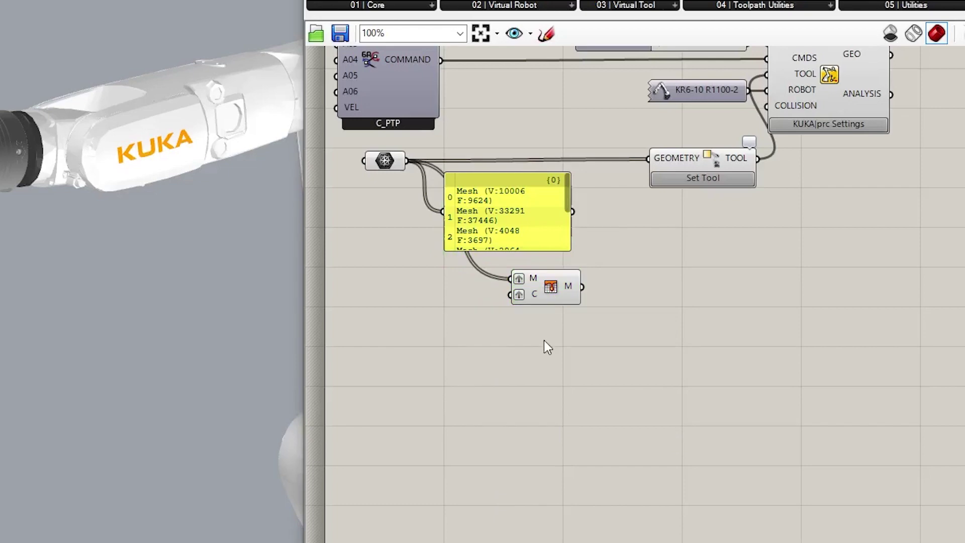
Step: Add a Colour Swatch wired into Mesh Colours' C input and delete the mesh list panel
double_click(429, 330)
type("swatch")
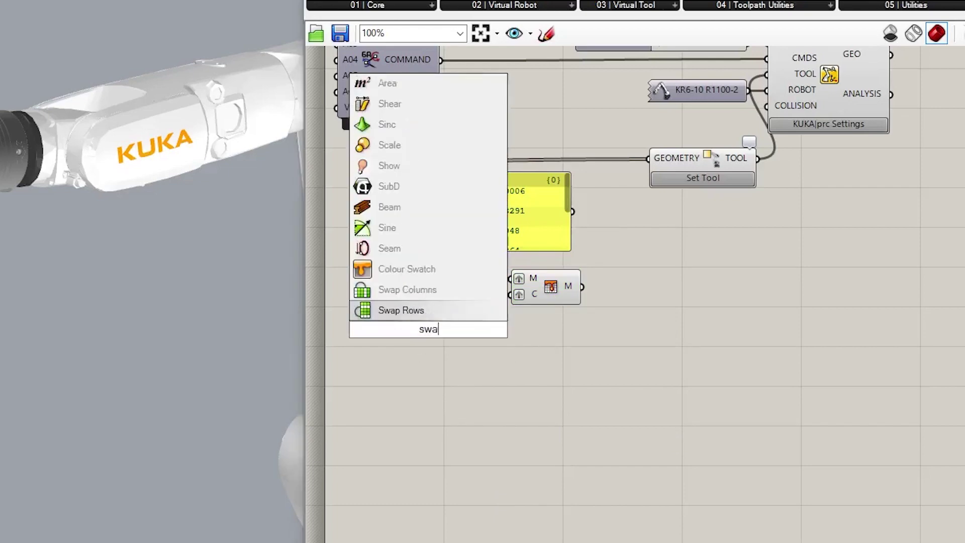
key("Return")
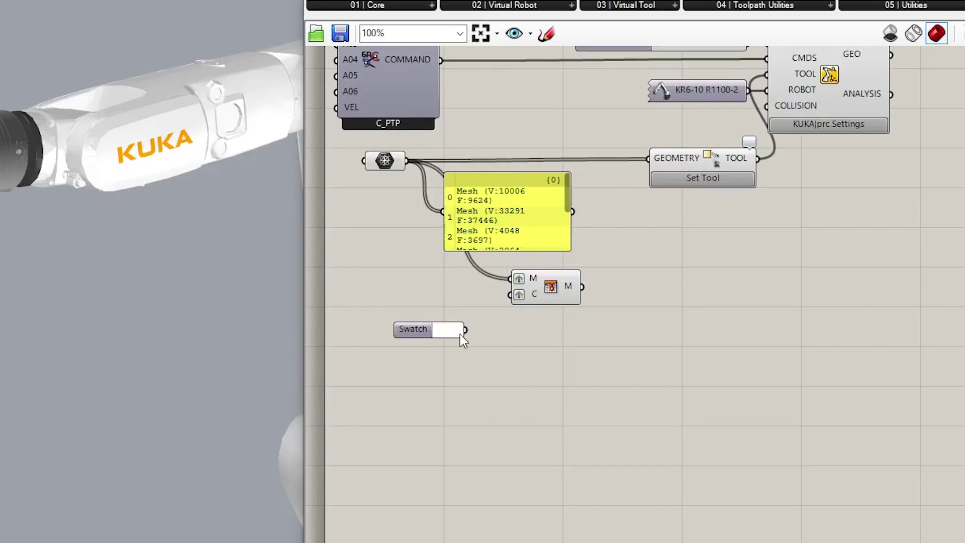
left_click_drag(465, 330, 510, 294)
left_click_drag(431, 337, 422, 313)
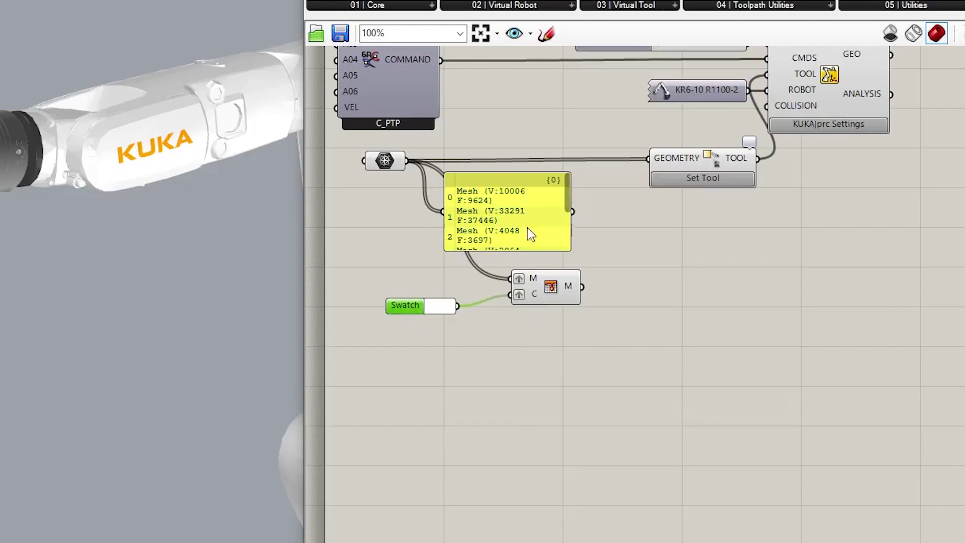
left_click(517, 200)
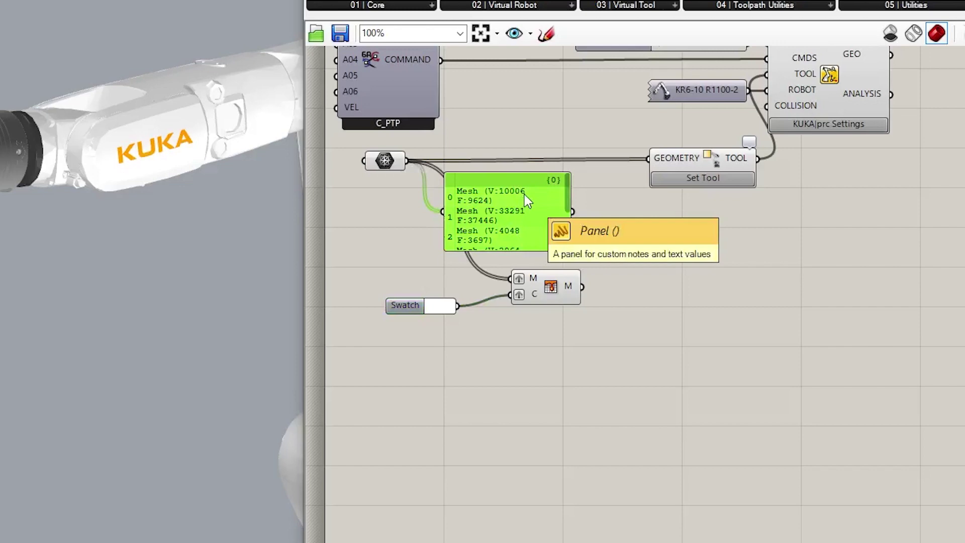
key("Delete")
Step: Make the swatch dark grey (value 40) and send the coloured meshes into Set Tool's GEOMETRY
left_click(444, 305)
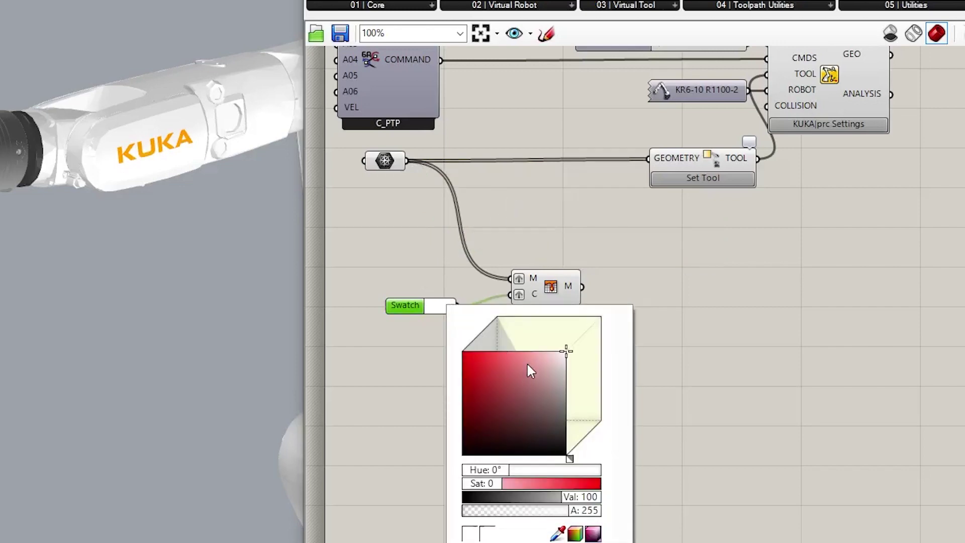
left_click_drag(567, 496, 515, 500)
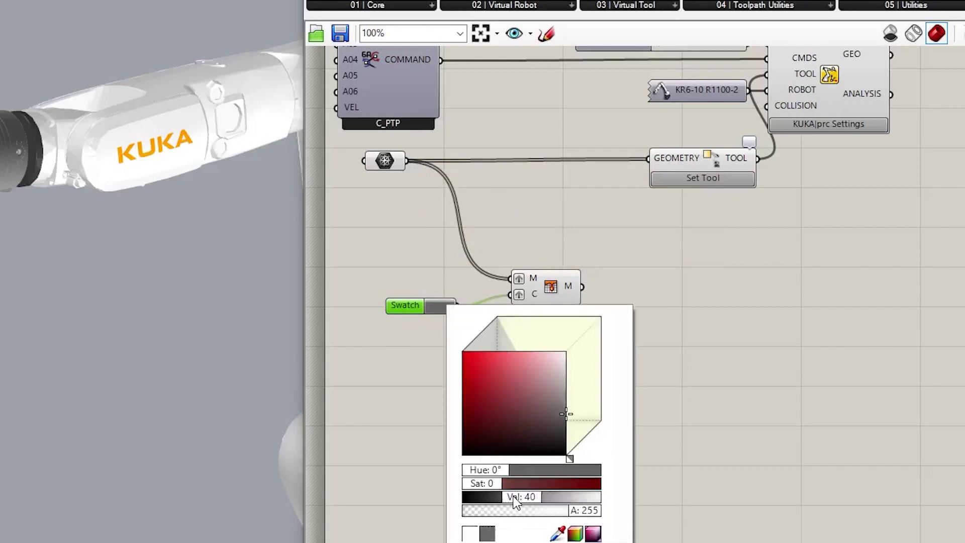
left_click(435, 356)
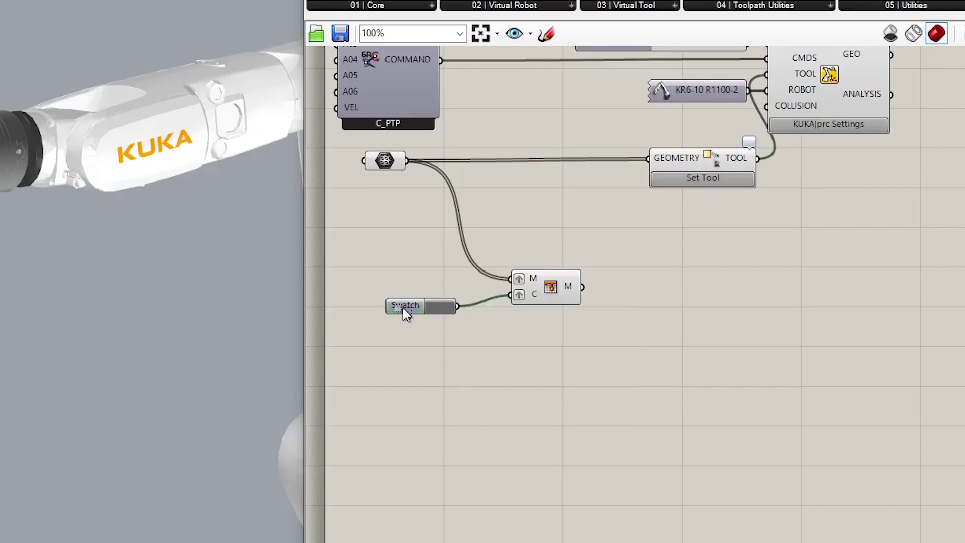
left_click(407, 313)
left_click_drag(582, 286, 652, 160)
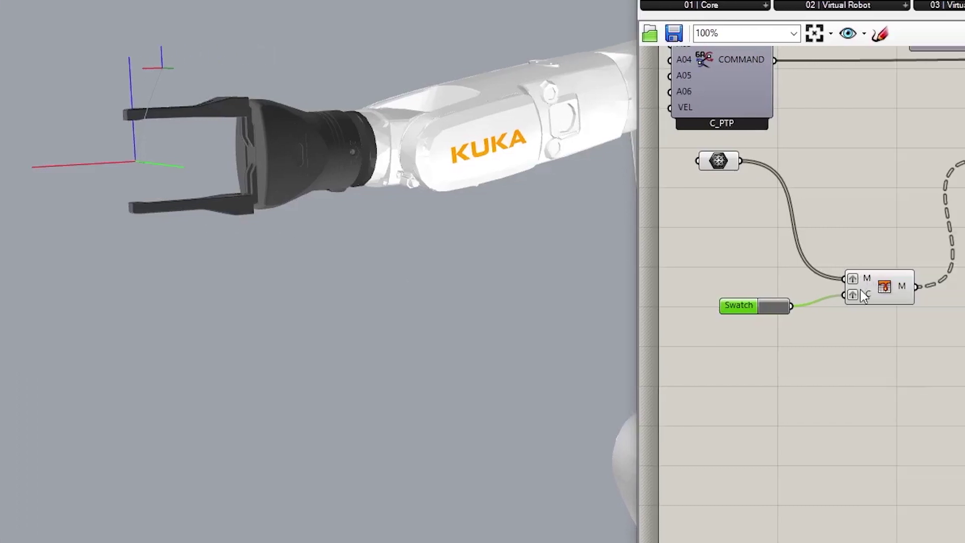
Step: Add a second swatch set to white (hue 3°, value 100) and wire a third copy into C
left_click_drag(703, 308, 807, 294)
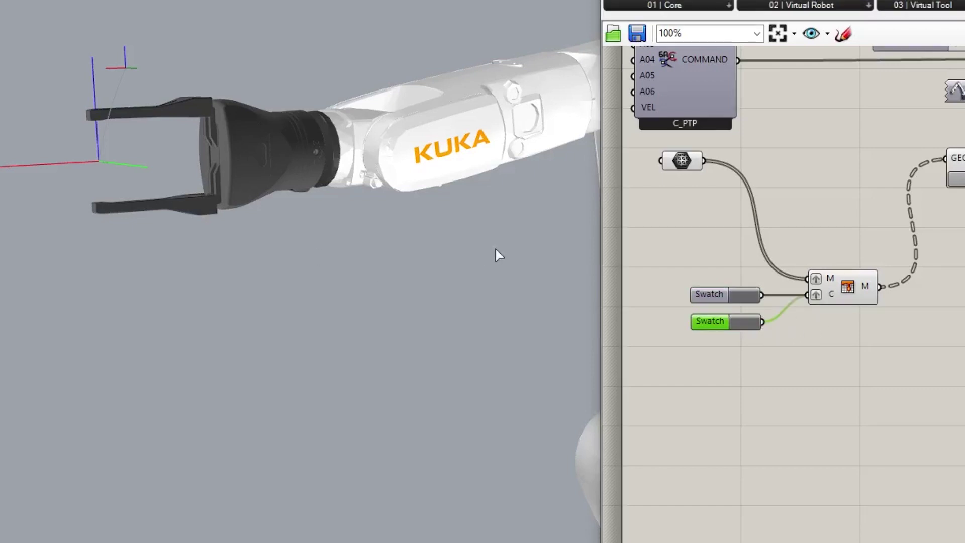
left_click(745, 322)
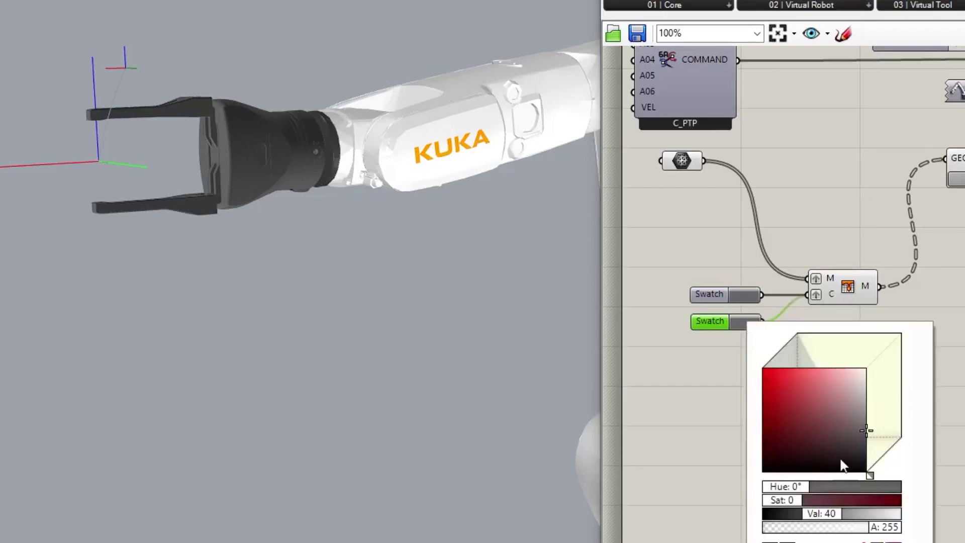
left_click_drag(779, 485, 780, 484)
left_click_drag(810, 516, 910, 515)
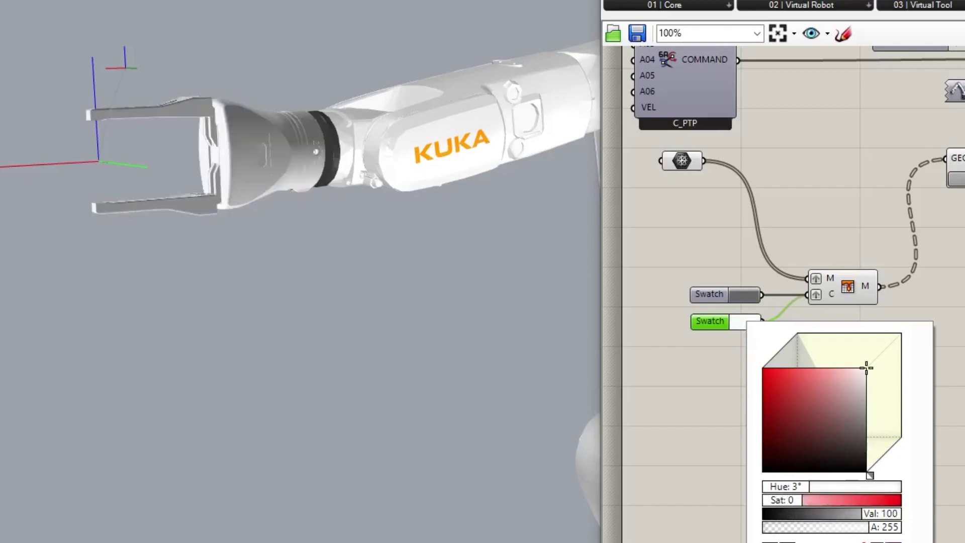
left_click_drag(707, 321, 707, 347, "alt")
left_click_drag(786, 339, 809, 295)
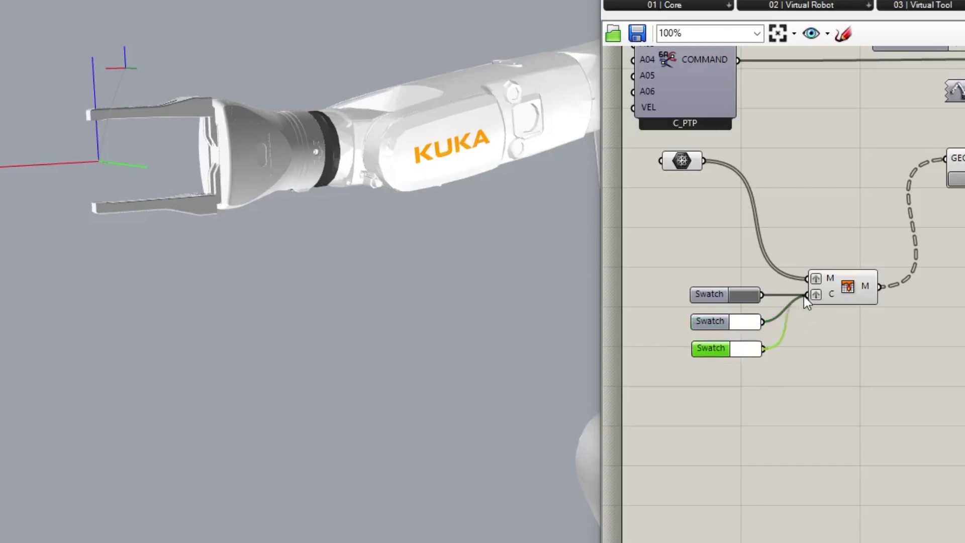
Step: Make the new swatch light blue and wire a duplicate into the merge's C input
left_click(744, 349)
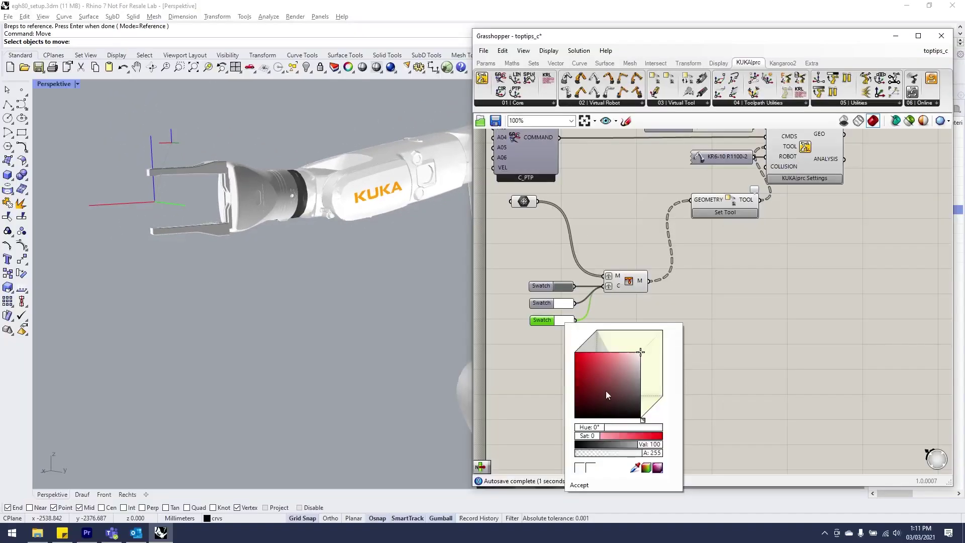
left_click_drag(600, 428, 624, 430)
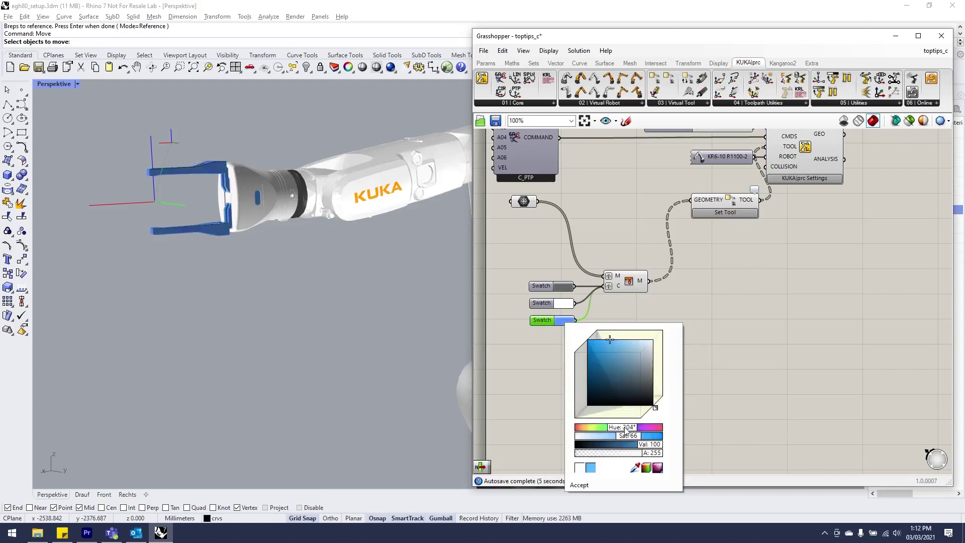
left_click(583, 485)
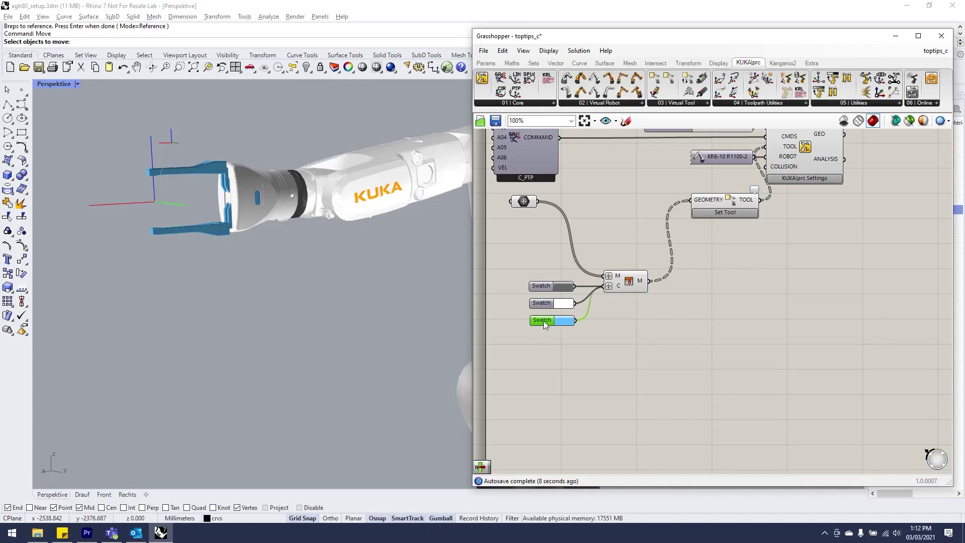
left_click_drag(546, 337, 547, 337, "alt")
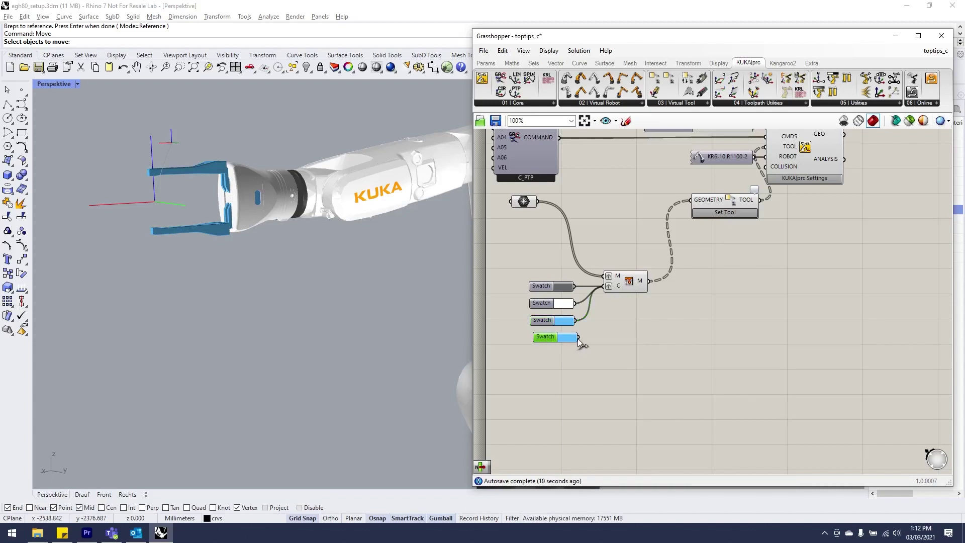
left_click_drag(579, 337, 602, 302, "shift")
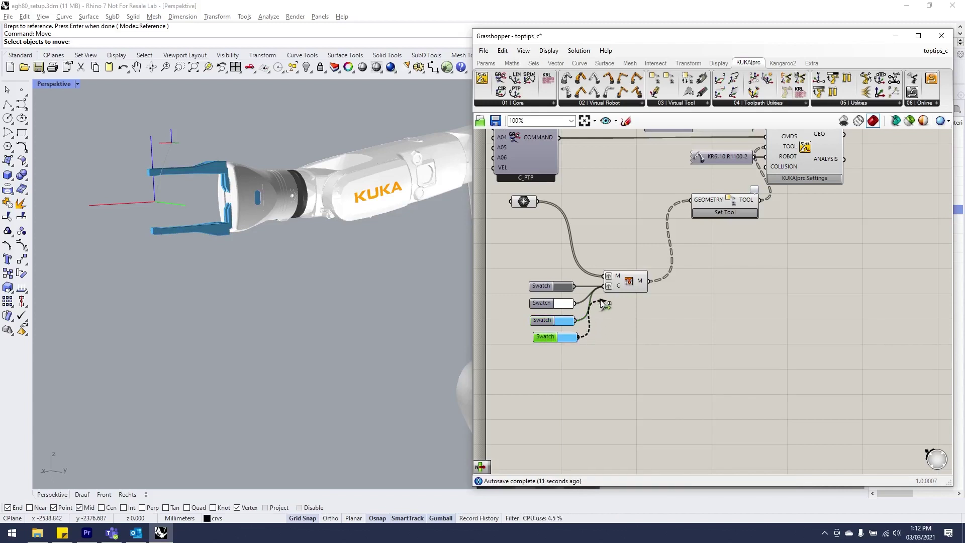
Step: Set that swatch to dark grey and wire another copy into the C input
left_click(563, 340)
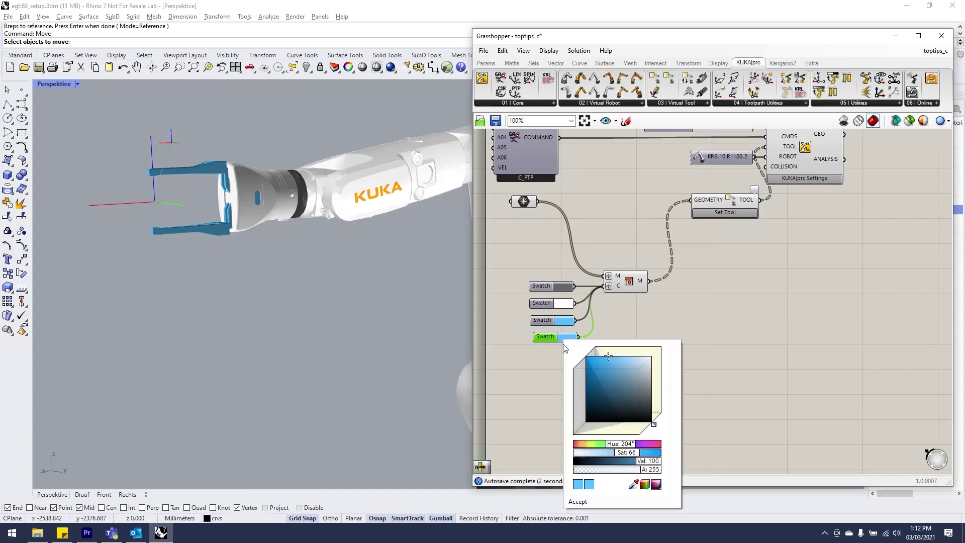
mouse_move(608, 433)
left_mouse_down()
mouse_move(626, 404)
mouse_move(655, 401)
left_mouse_up()
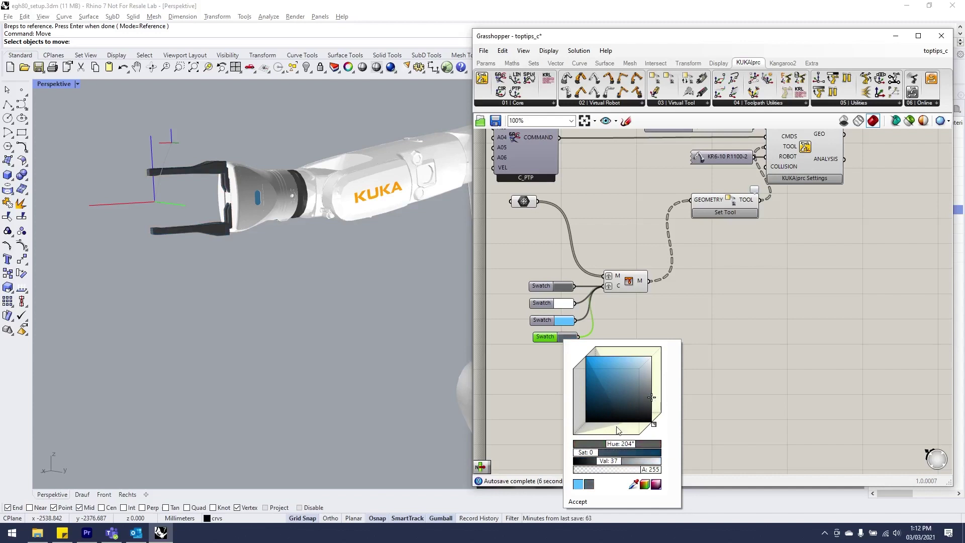
left_click(585, 498)
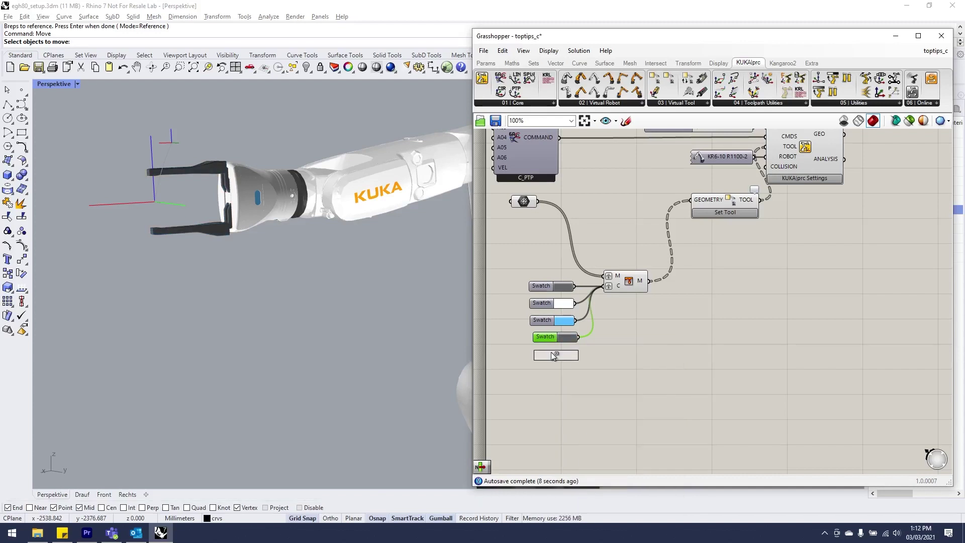
left_click(552, 355)
left_click_drag(579, 356, 610, 289, "shift")
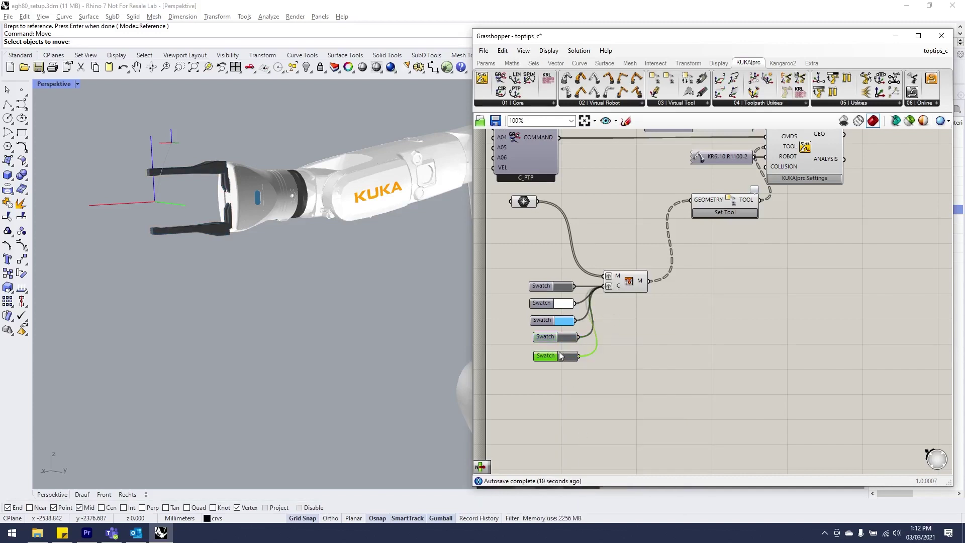
Step: Paste another swatch, colour it cyan, and wire it into the C input
key("ctrl+v")
left_click(559, 375)
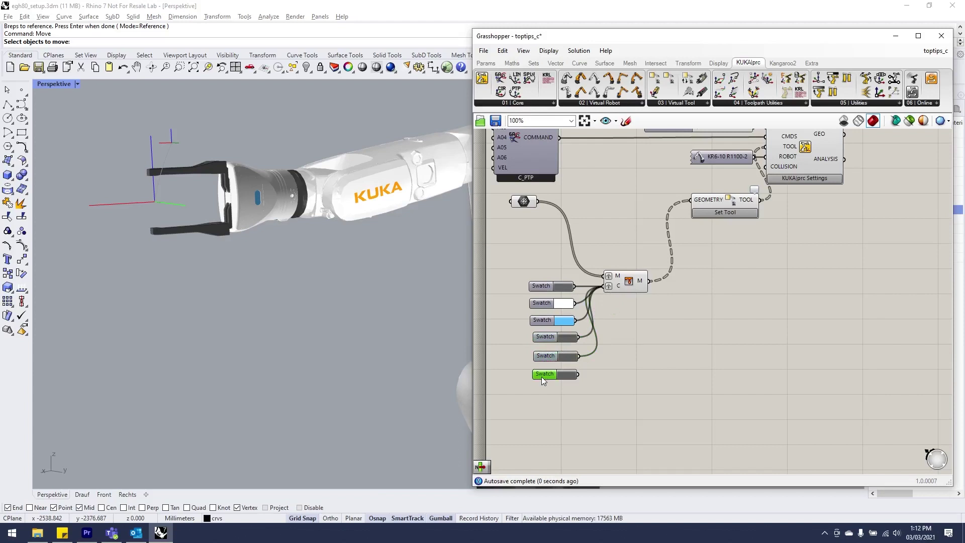
left_click(567, 376)
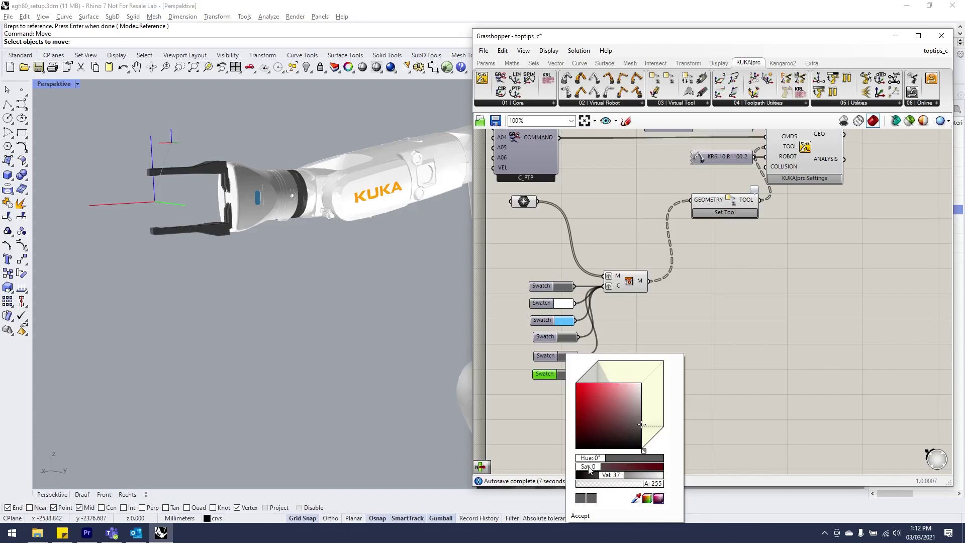
left_click_drag(588, 468, 618, 461)
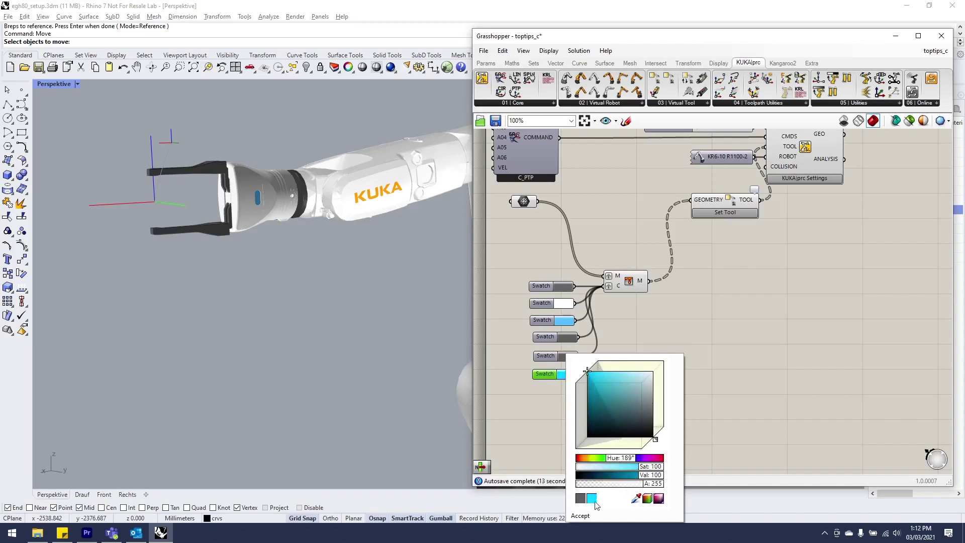
left_click(584, 517)
left_click_drag(578, 374, 605, 294, "shift")
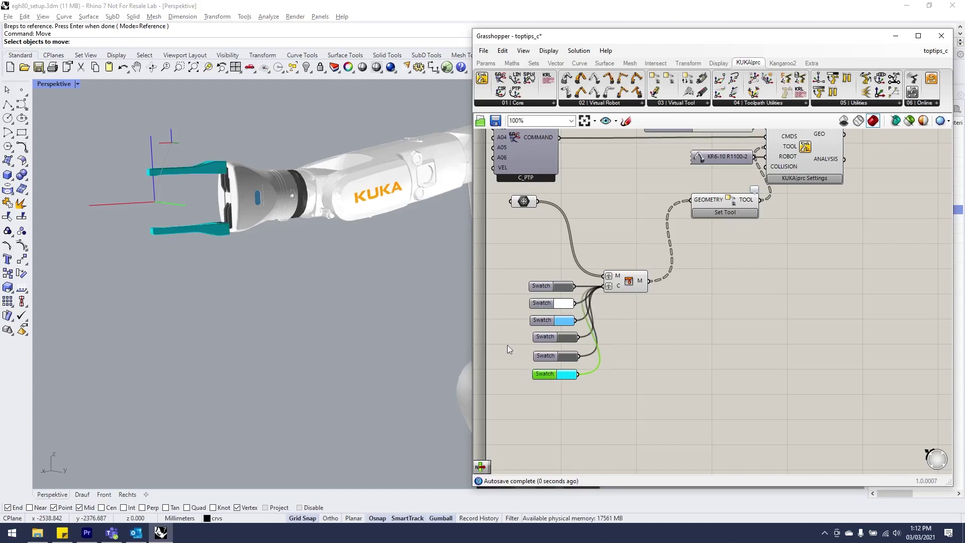
Step: Duplicate the cyan swatch and change the copy to red
left_click_drag(543, 373, 605, 293)
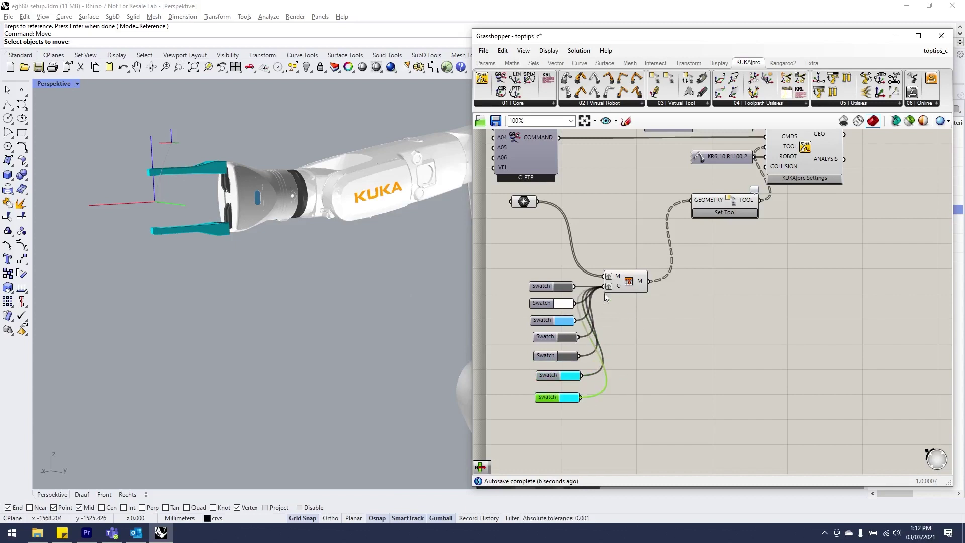
left_click(570, 401)
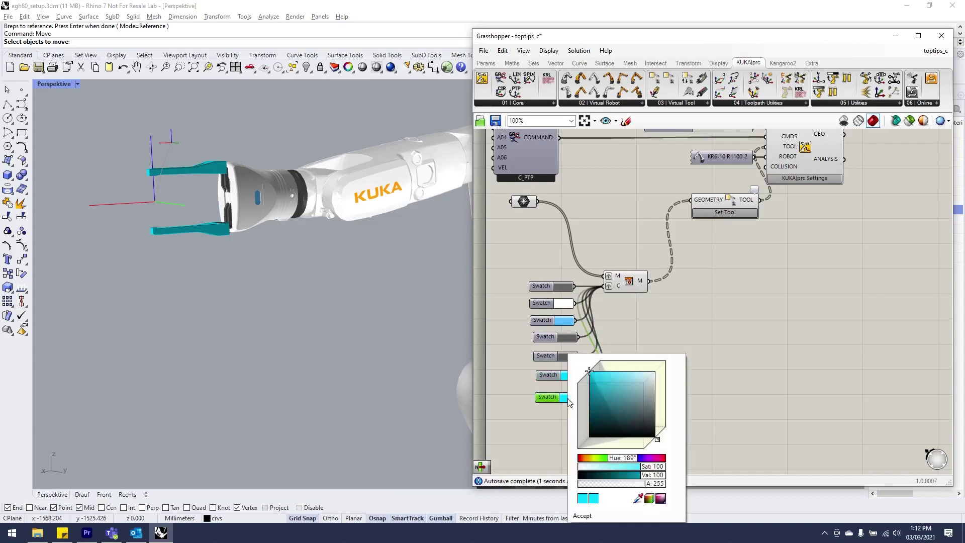
left_click_drag(625, 459, 577, 459)
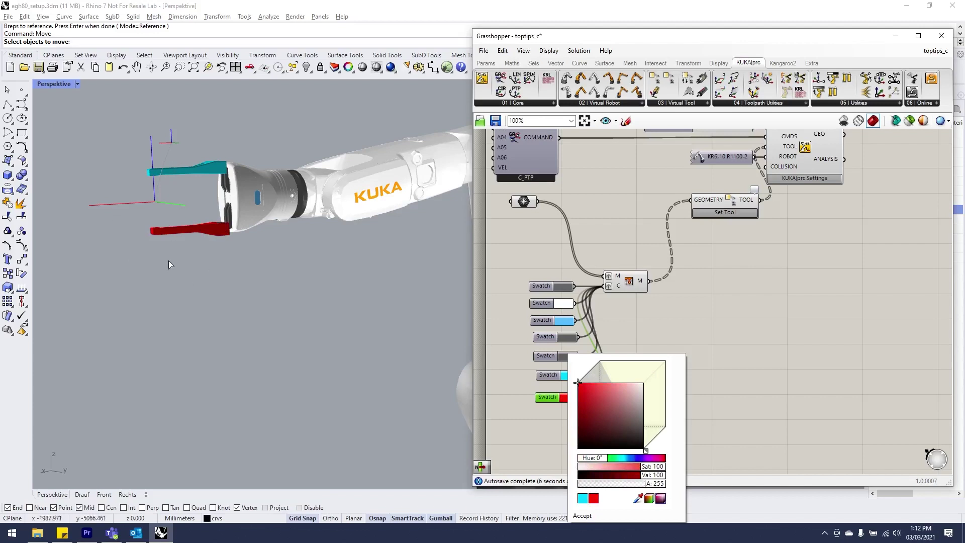
left_click(583, 517)
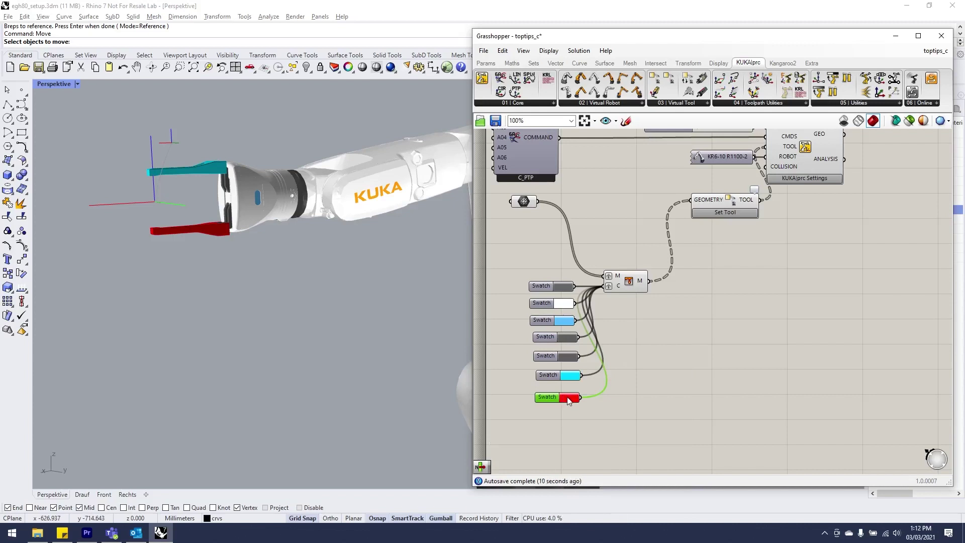
left_click(567, 398)
Step: Recolour the red swatch cyan with the eyedropper so both gripper fingers match, then list open definitions
left_click_drag(637, 496, 583, 363)
right_click_drag(630, 134, 635, 173)
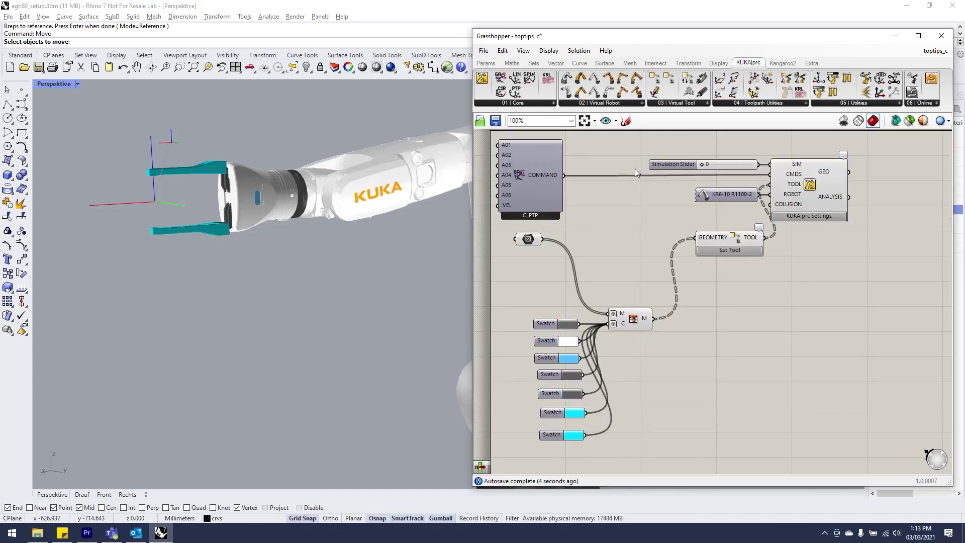
scroll(377, 191, "down", 5)
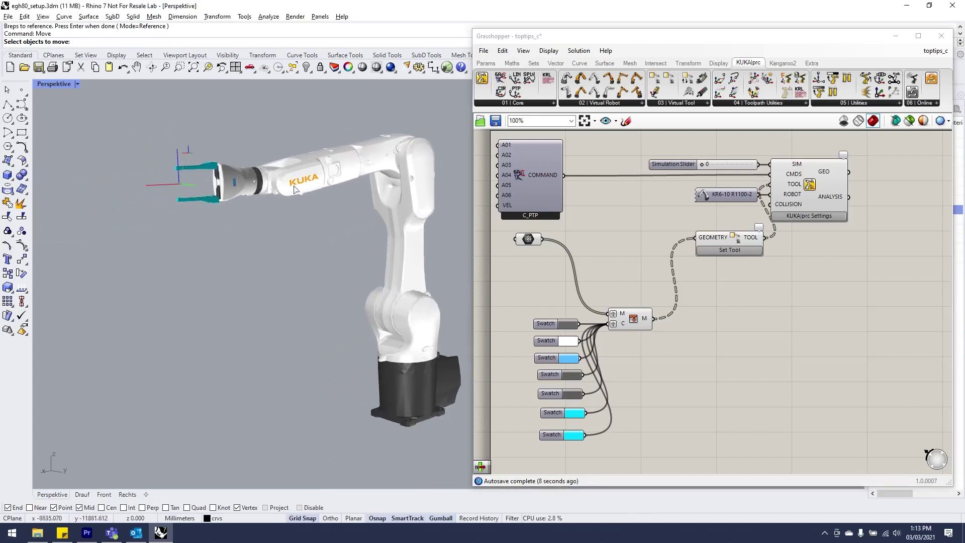
right_click_drag(173, 131, 158, 145)
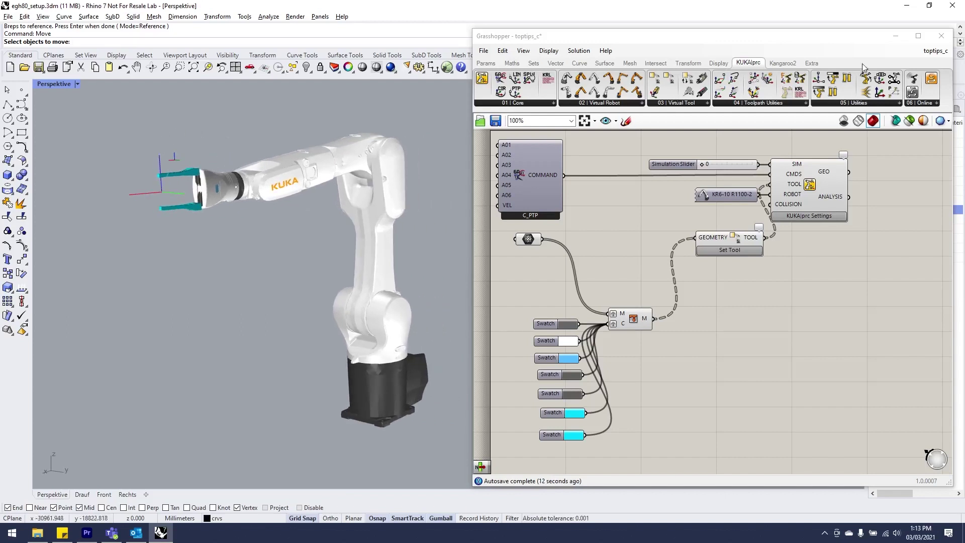
left_click(924, 53)
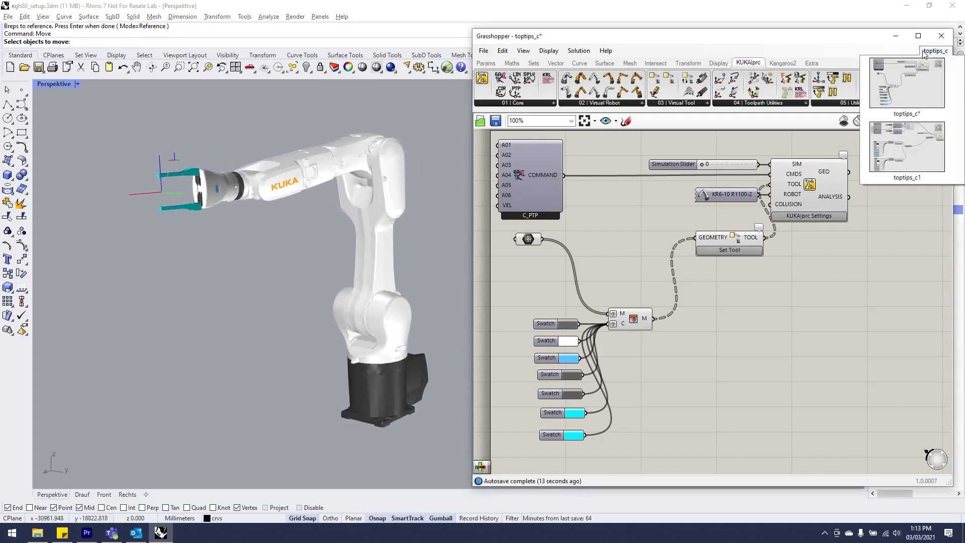
Step: Switch to the toptips_c1 definition and advance its robot simulation to about 0.30
left_click(897, 145)
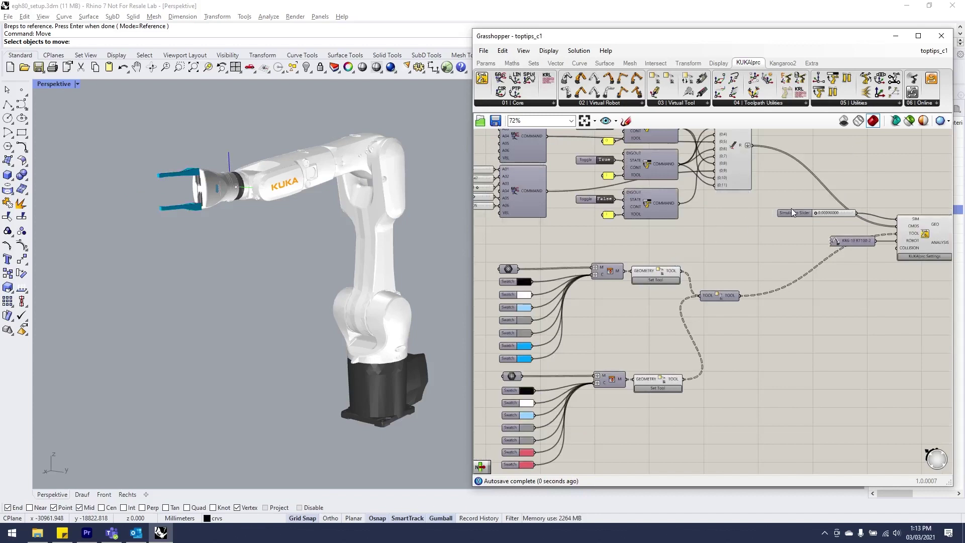
right_click_drag(809, 186, 747, 261)
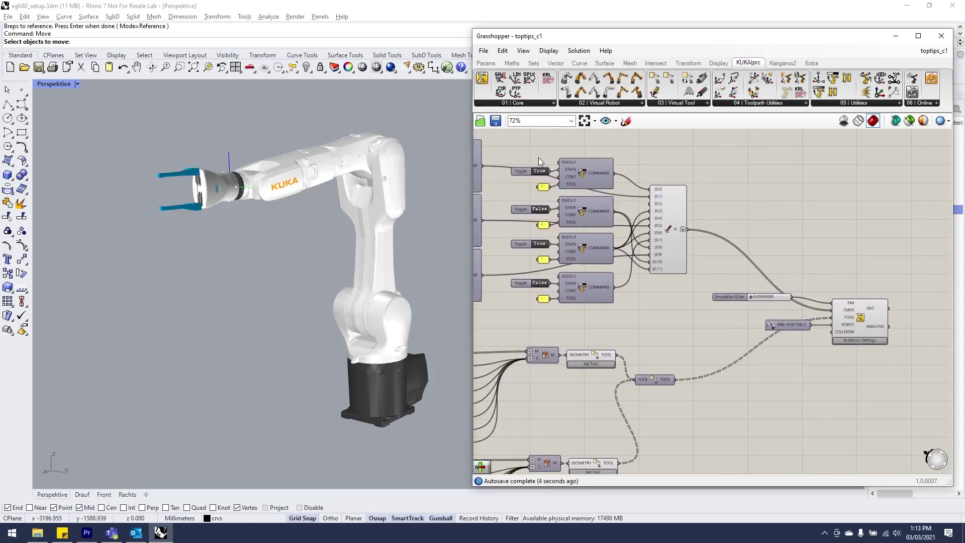
right_click_drag(763, 231, 699, 227)
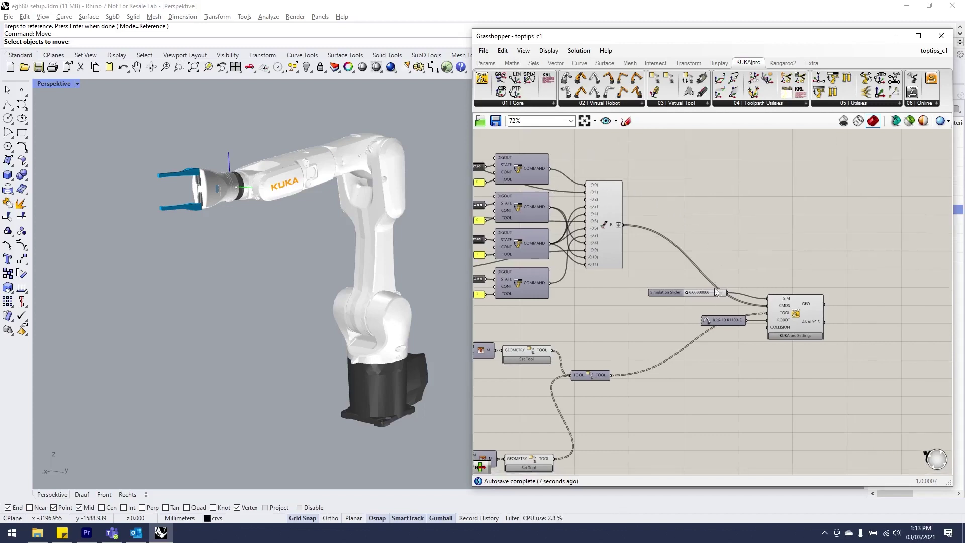
scroll(706, 299, "up", 5)
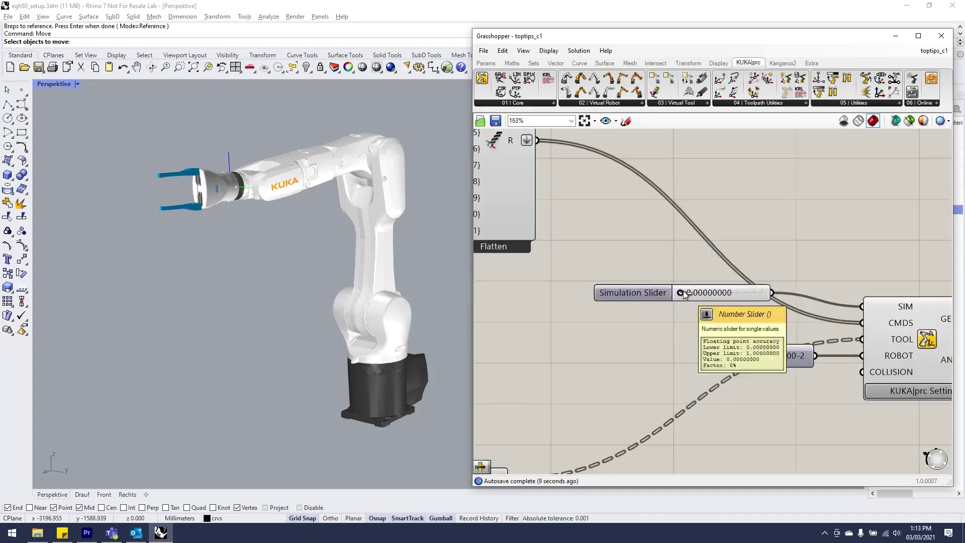
left_click_drag(680, 290, 706, 292)
right_click_drag(184, 210, 208, 203, "shift")
Step: Advance the robot simulation further, to about 0.55 and then 0.70
scroll(614, 318, "down", 3)
right_click_drag(602, 325, 588, 212)
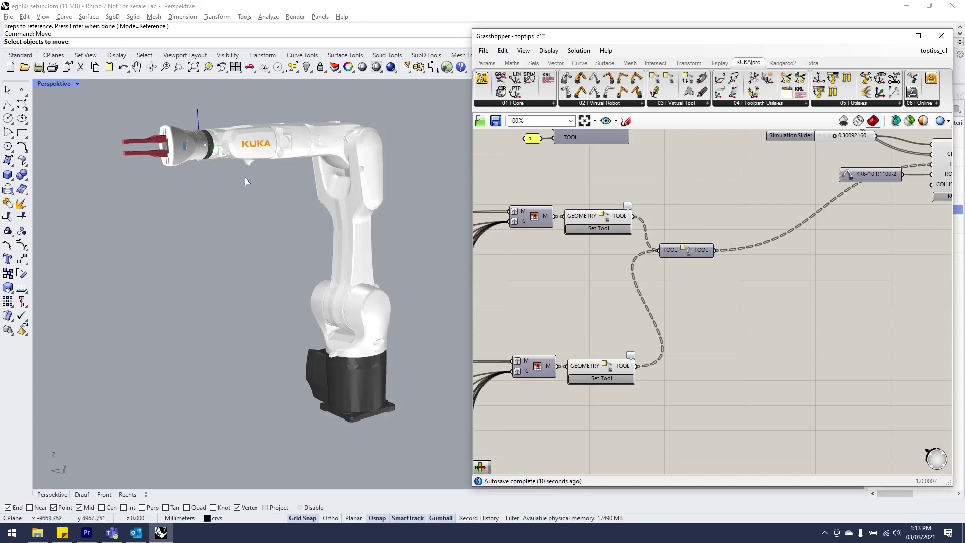
right_click_drag(291, 149, 328, 178, "shift")
right_click_drag(854, 147, 762, 269)
left_click_drag(743, 259, 753, 261)
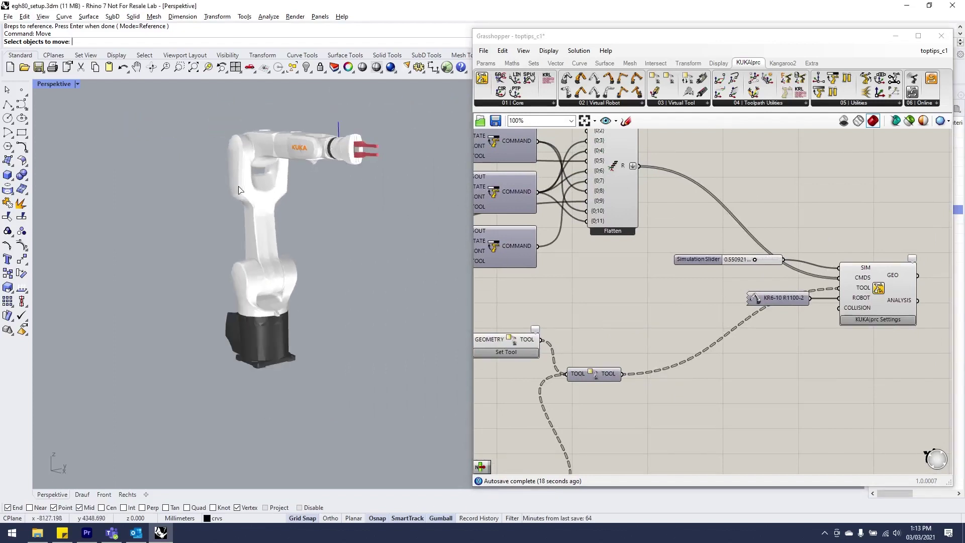
left_click_drag(755, 259, 720, 230)
Step: Advance the robot simulation to 0.915 and reveal the collisions/unreachable-positions warning balloon
scroll(220, 214, "up", 5)
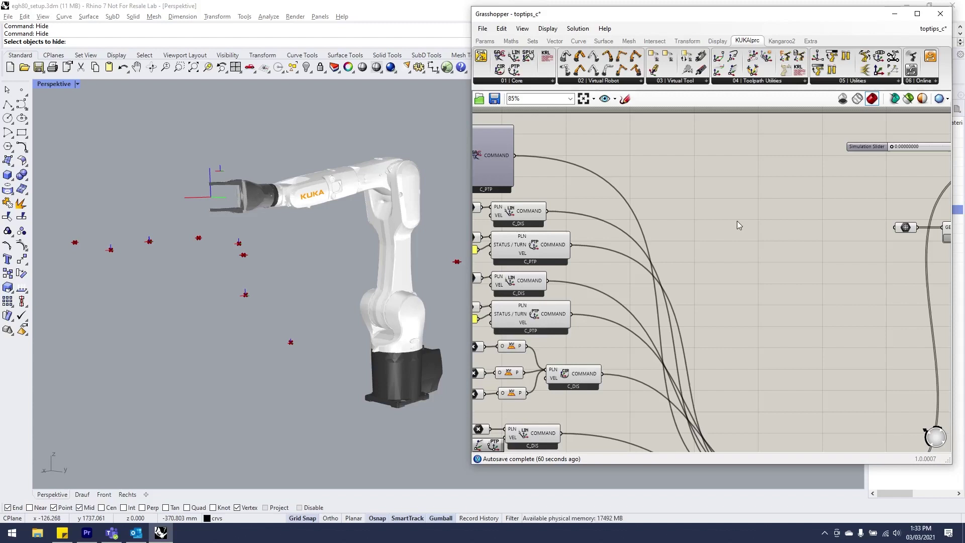
right_click_drag(737, 221, 782, 234)
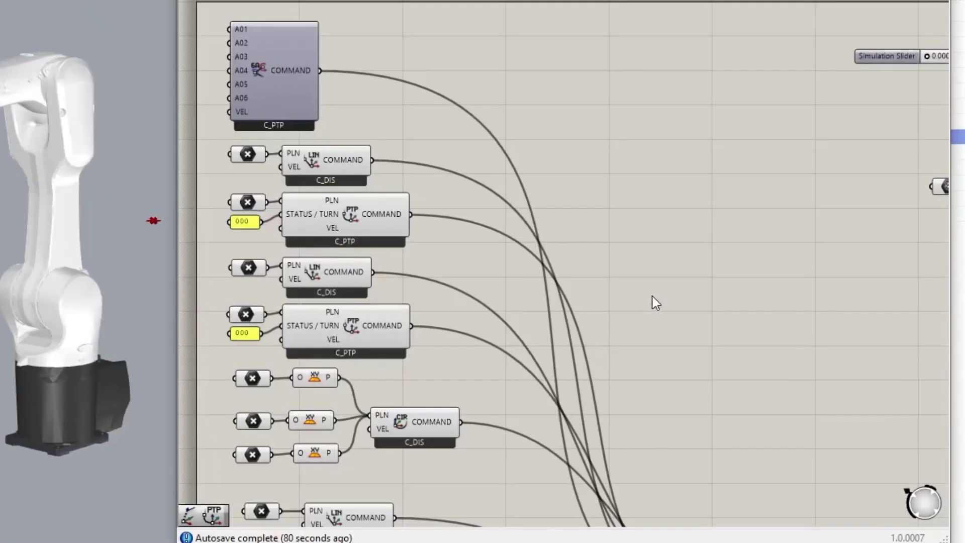
right_click_drag(617, 262, 613, 525)
right_click_drag(551, 188, 769, 121)
left_click(394, 204)
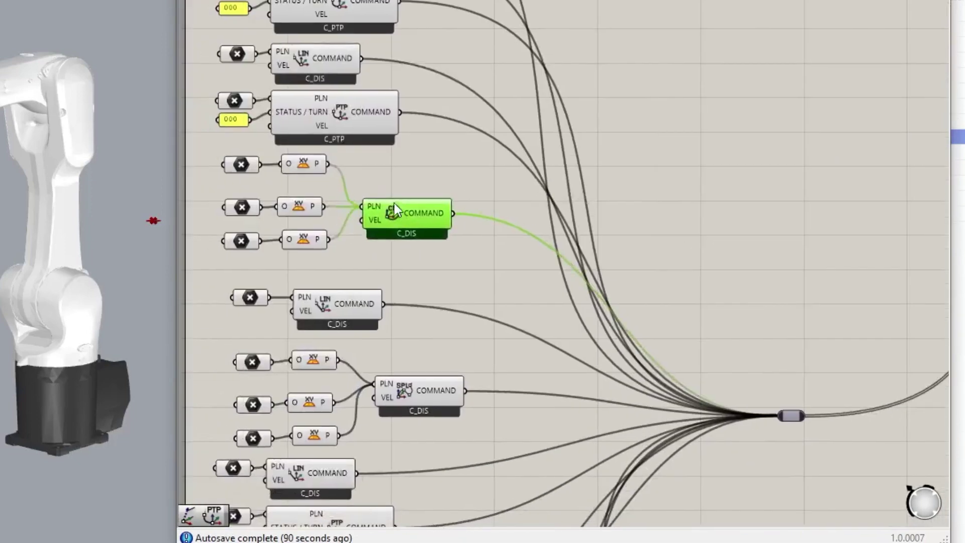
left_click(652, 108)
right_click_drag(651, 108, 573, 157)
scroll(573, 157, "down", 3)
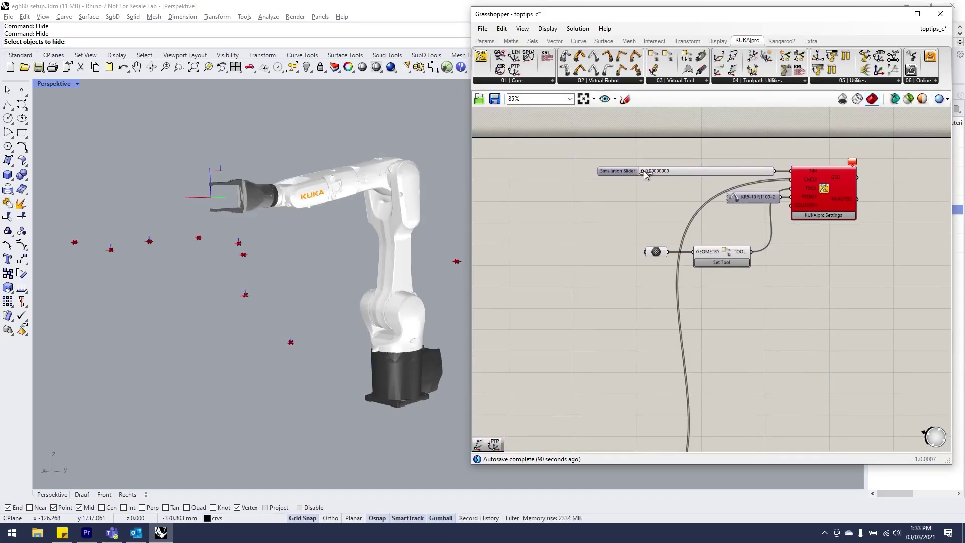
left_click_drag(630, 163, 758, 177)
right_click_drag(828, 164, 676, 174)
scroll(676, 174, "up", 3)
mouse_move(699, 178)
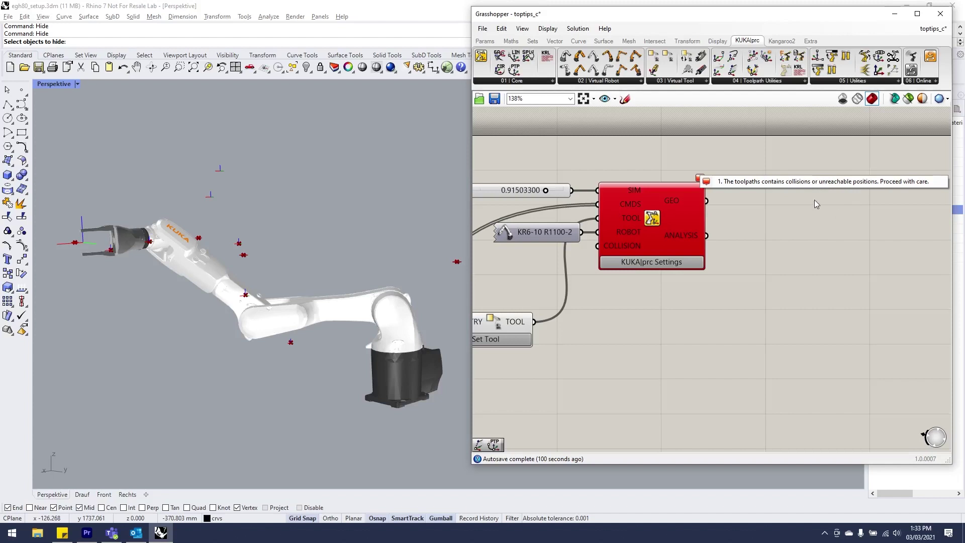
Step: Rewind the simulation slider to about 0.48 so the KR6 gripper reaches among the targets
right_click_drag(602, 167, 711, 166)
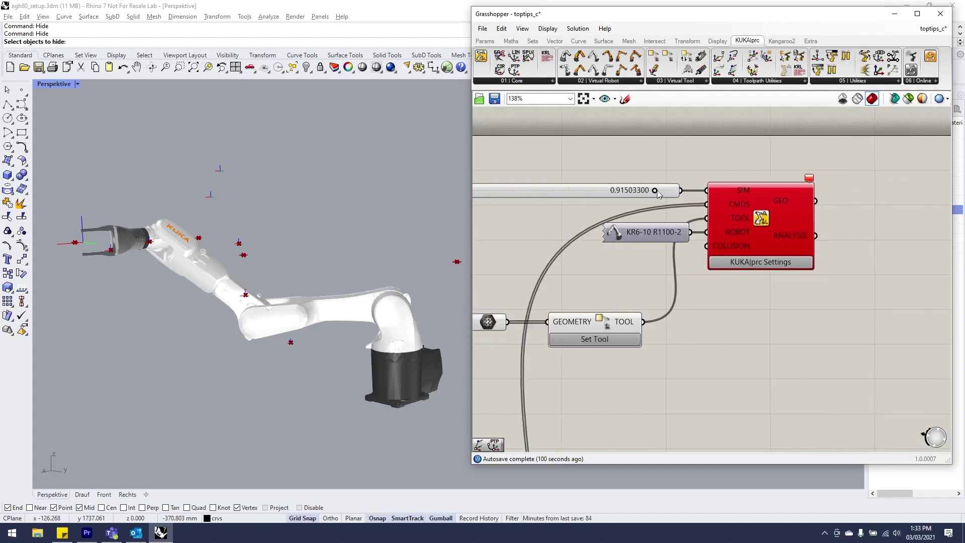
left_click_drag(654, 191, 566, 206)
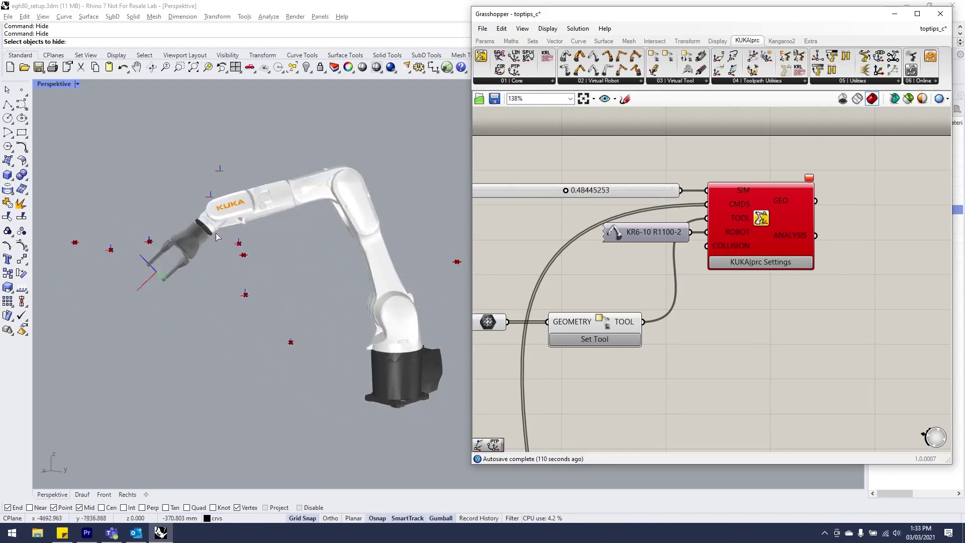
scroll(307, 292, "down", 6)
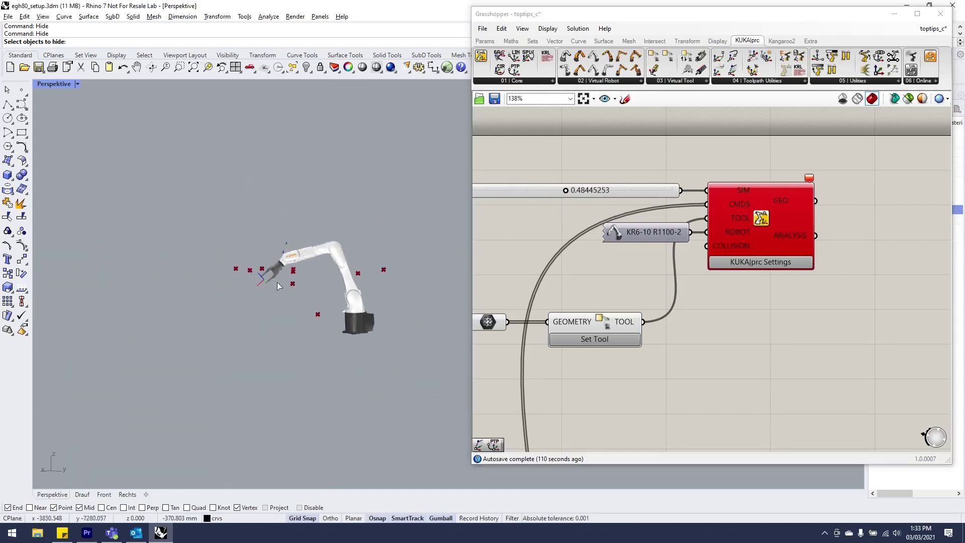
scroll(292, 282, "up", 6)
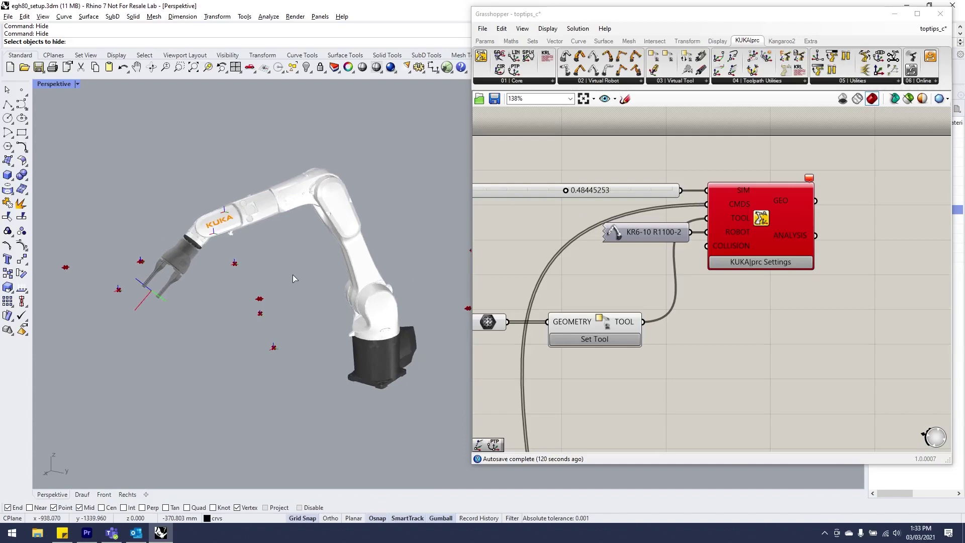
left_click(756, 265)
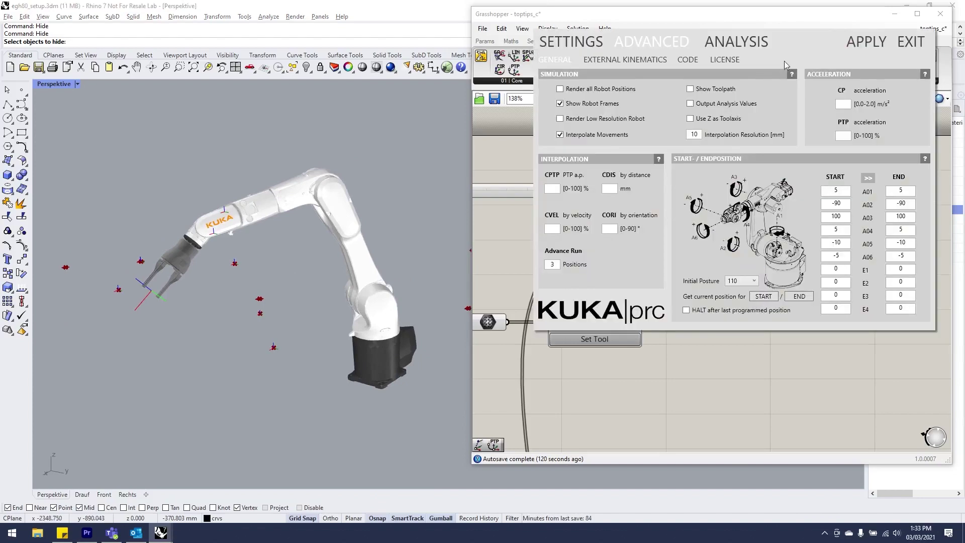
left_click_drag(784, 62, 803, 77)
left_click(580, 69)
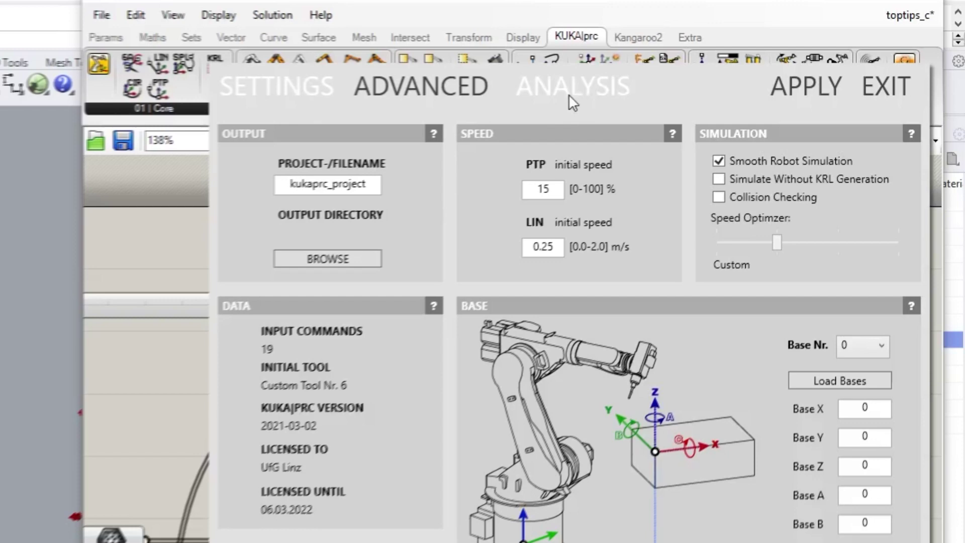
left_click(651, 85)
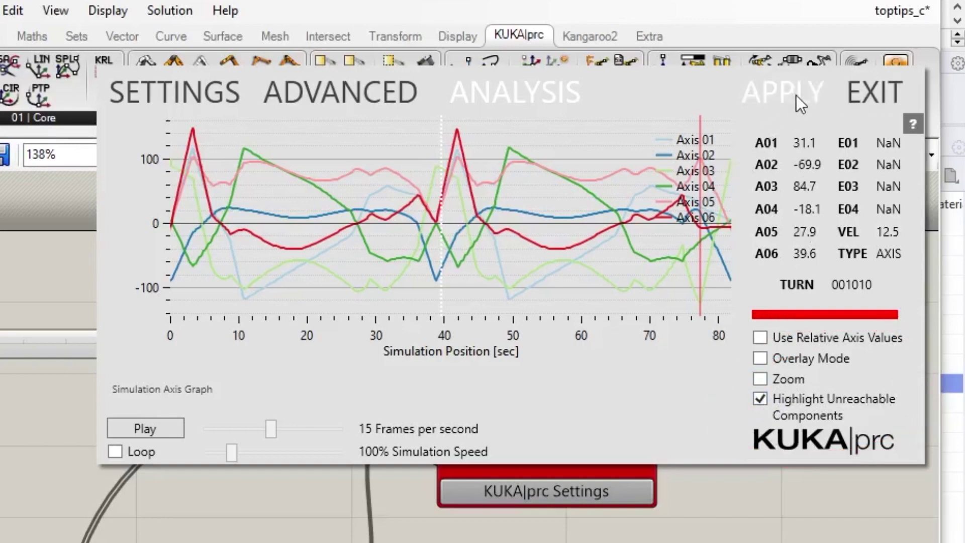
left_click(872, 93)
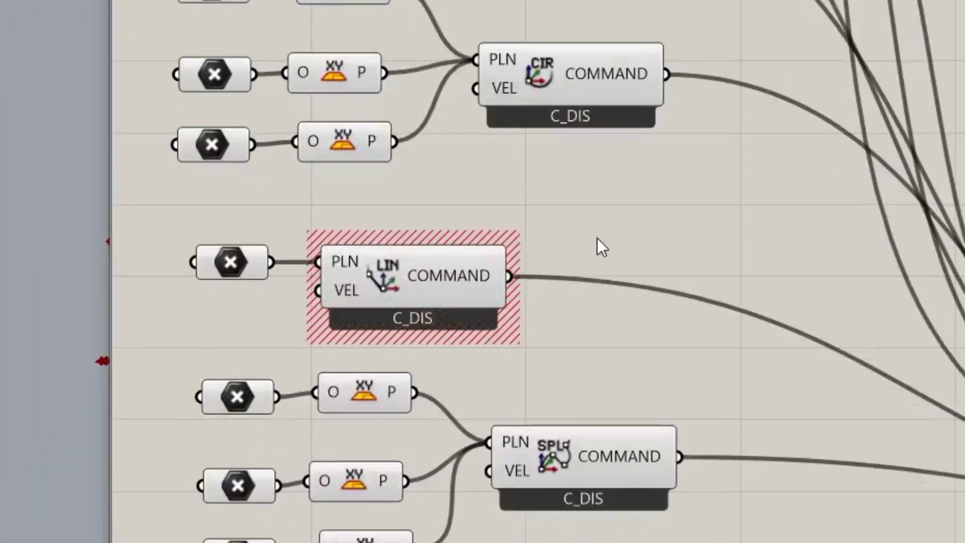
Step: Select the flagged LIN move with its input, delete it, then undo to restore it
left_click_drag(597, 236, 190, 329)
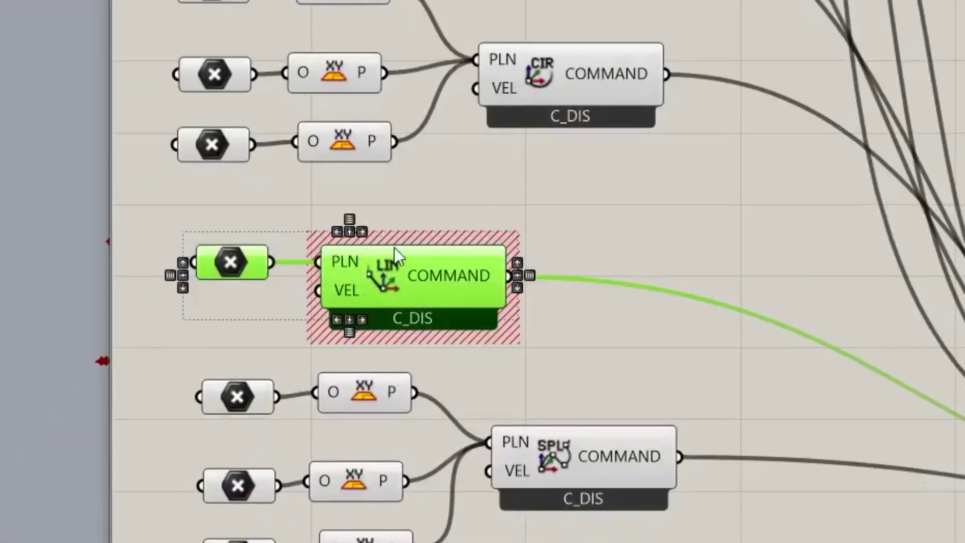
scroll(394, 247, "down", 5)
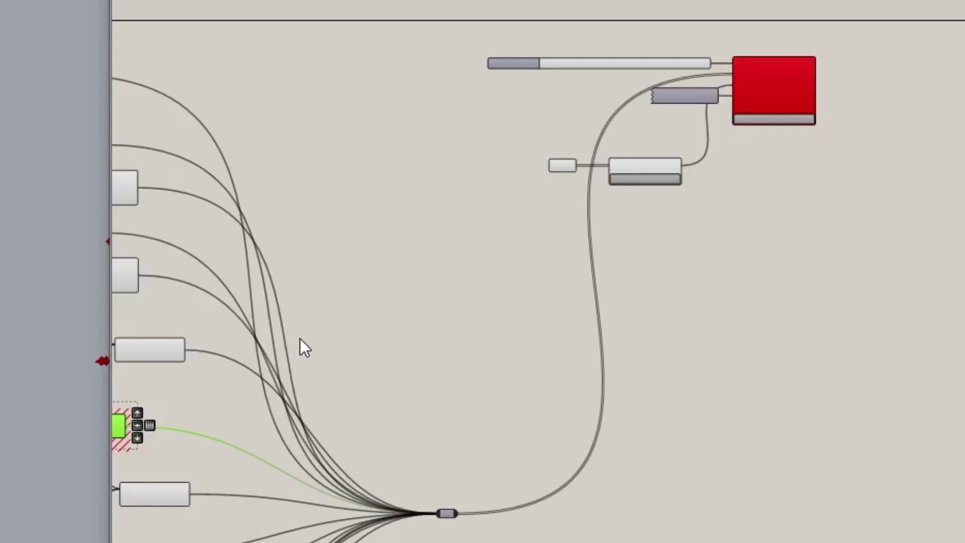
key("Delete")
scroll(764, 82, "up", 3)
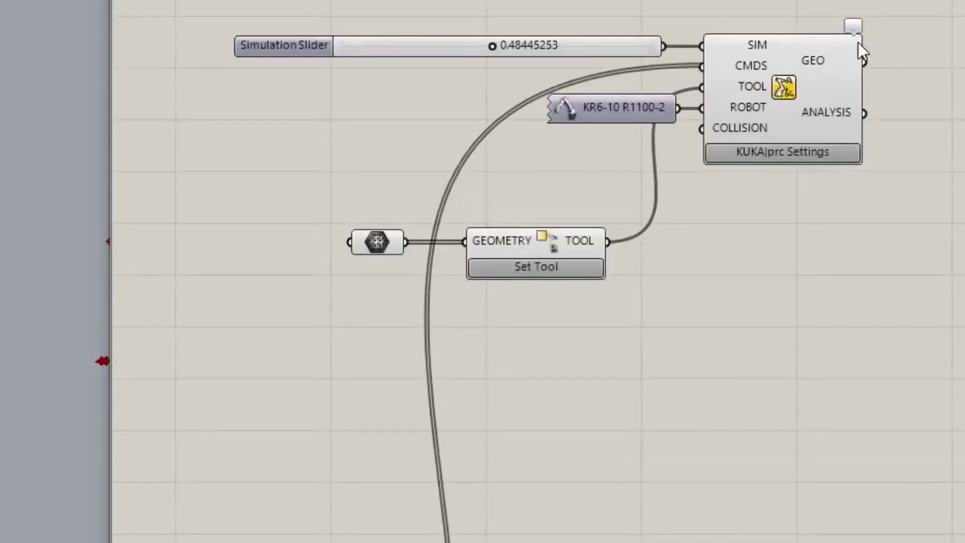
key("ctrl+z")
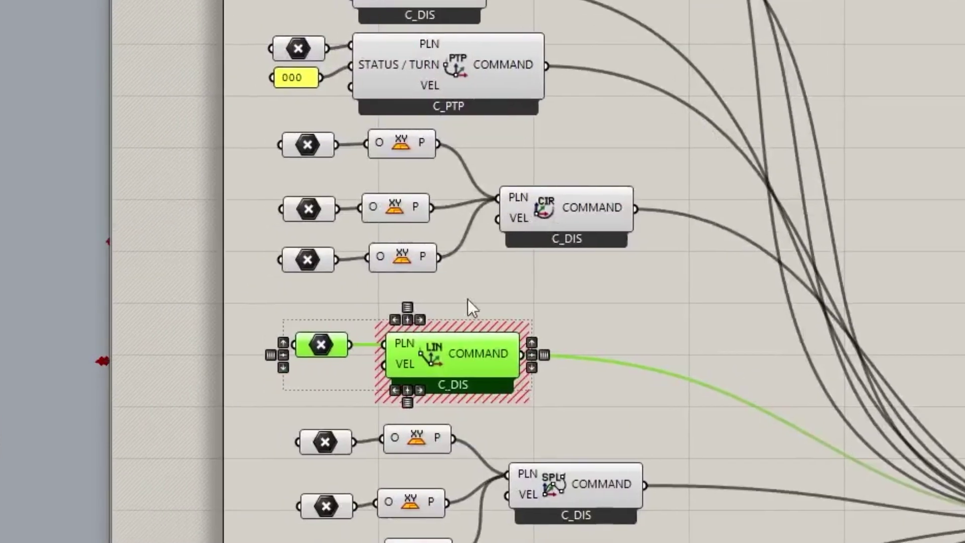
left_click(410, 322, "ctrl")
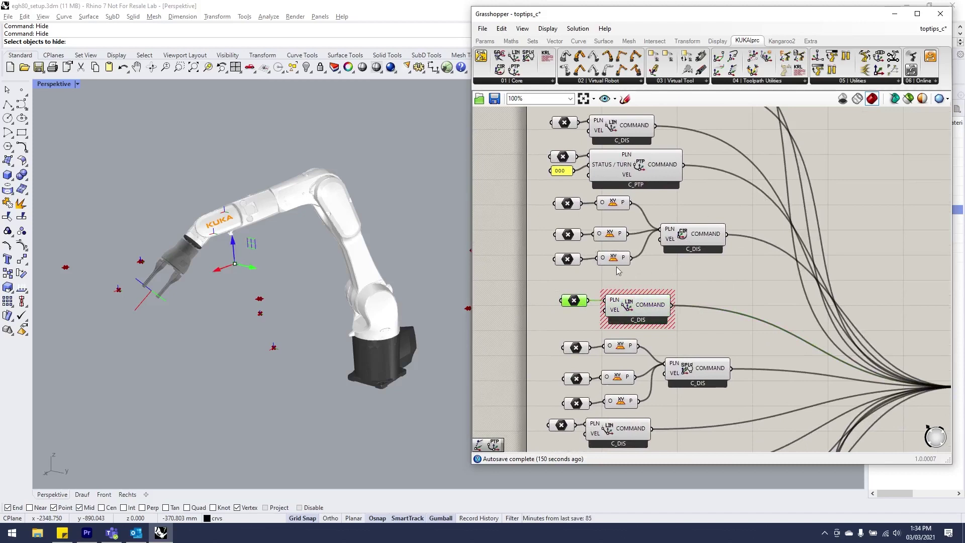
Step: Shift the LIN move's target plane in the viewport until the collision error clears
right_click_drag(638, 248, 631, 277)
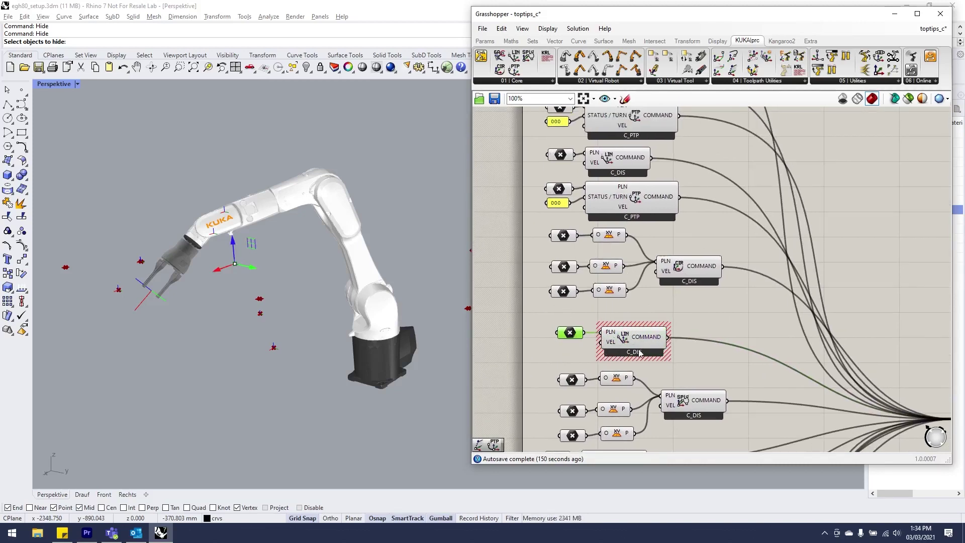
right_click_drag(632, 340, 681, 274)
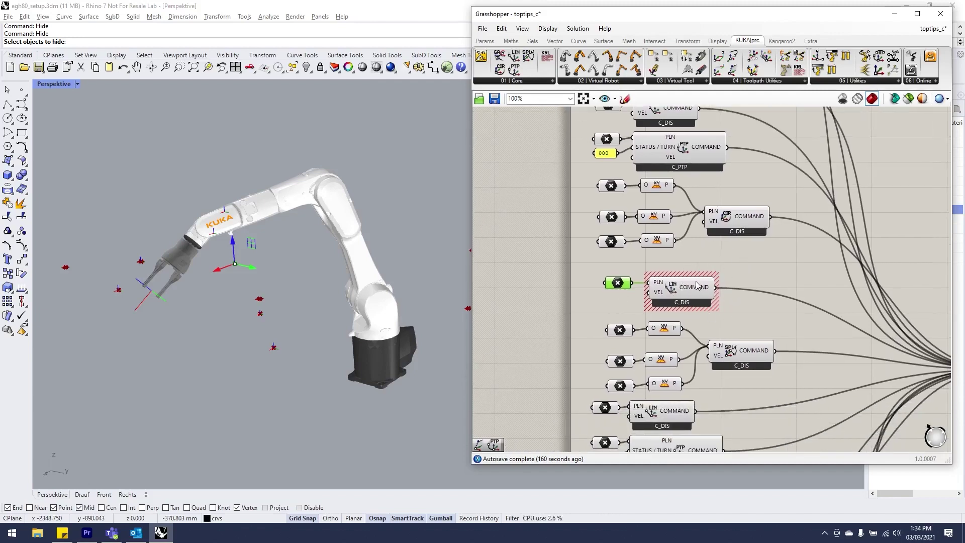
scroll(697, 286, "up", 3)
left_click_drag(559, 285, 547, 285)
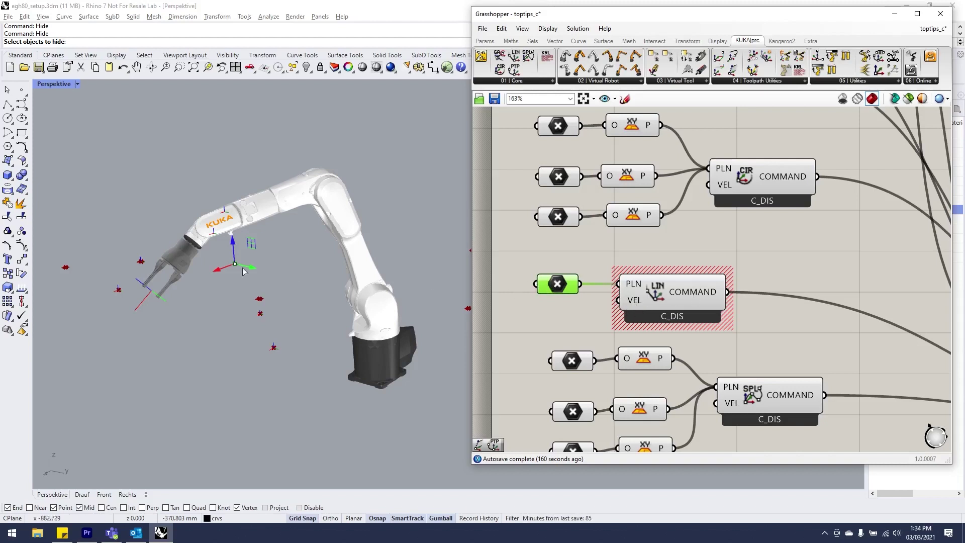
left_click_drag(230, 267, 213, 276)
scroll(774, 213, "down", 5)
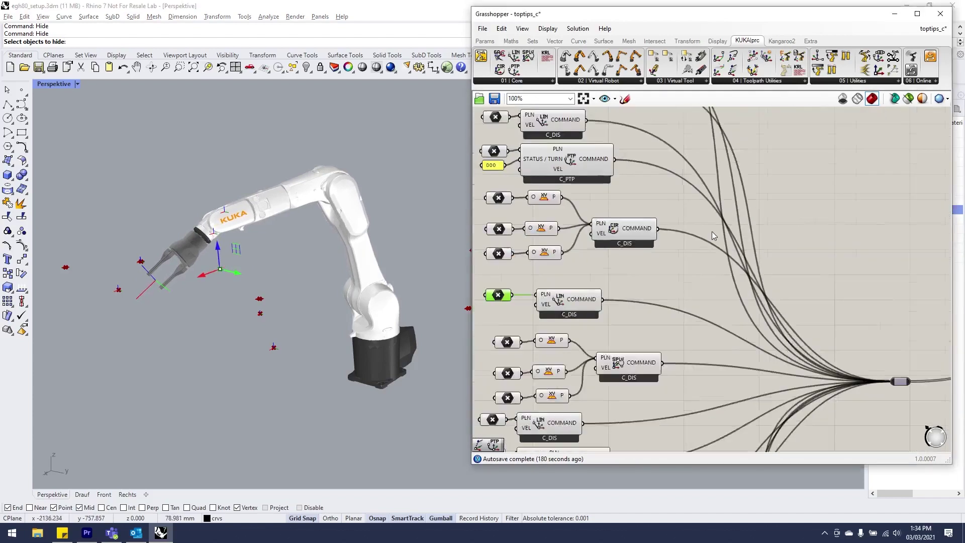
scroll(711, 231, "up", 3)
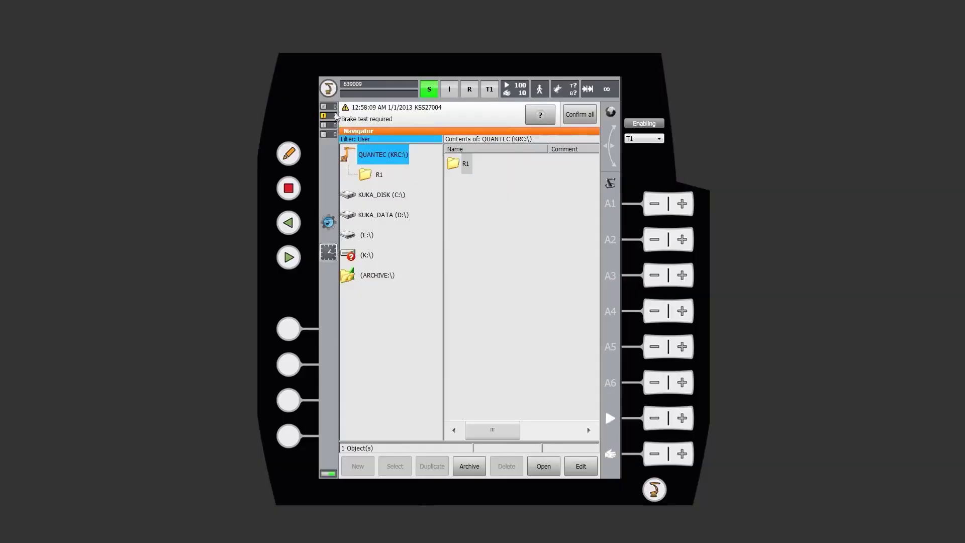
Step: Go to Configuration > User group in the main menu and choose Expert for log-on
left_click(329, 89)
left_click(370, 208)
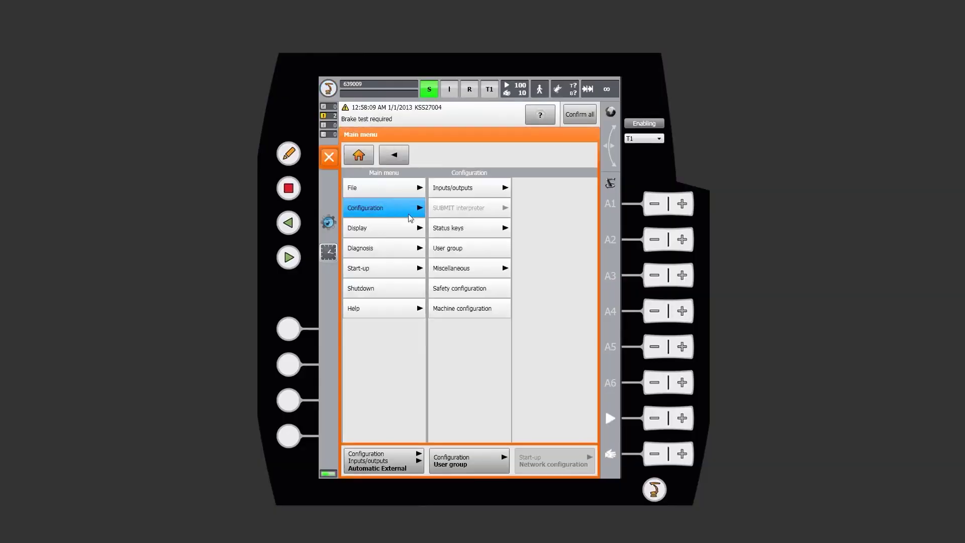
left_click(462, 246)
left_click(418, 190)
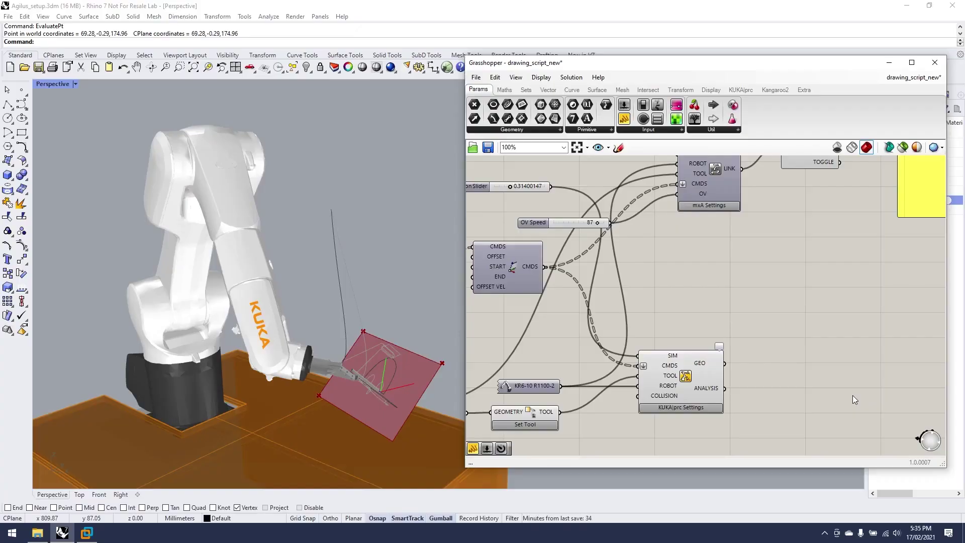
Step: Reset the simulation to the robot's start pose and frame the settings and tool components
right_click_drag(848, 362, 907, 281)
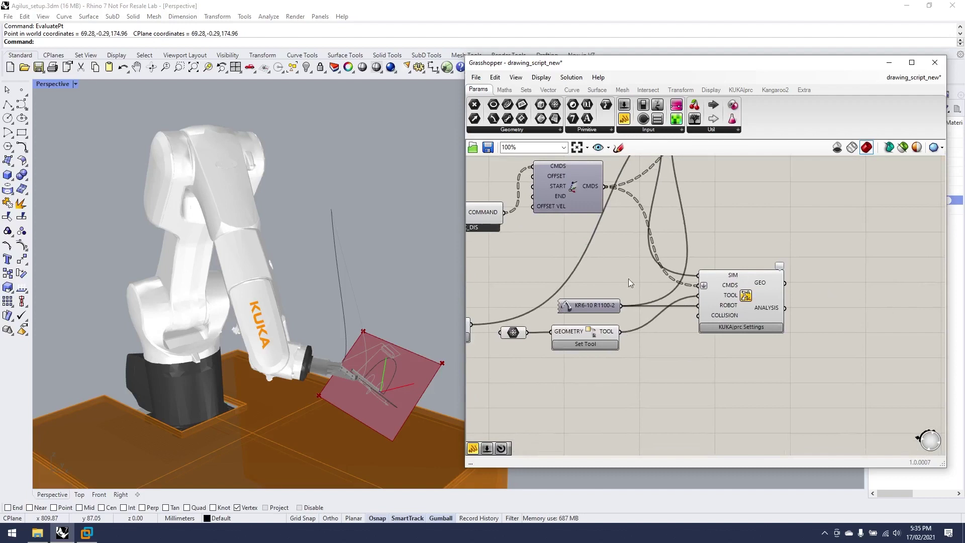
right_click_drag(549, 217, 597, 267)
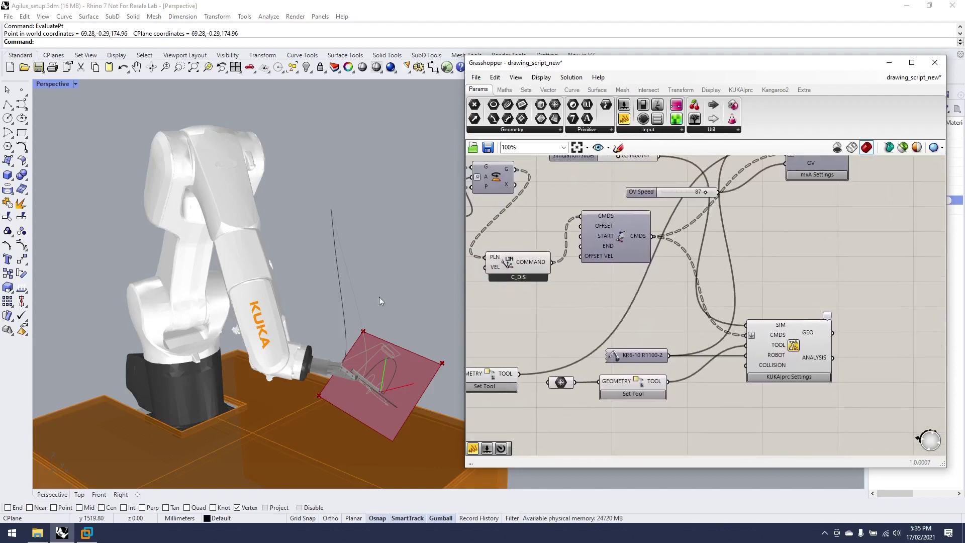
right_click_drag(697, 201, 713, 229)
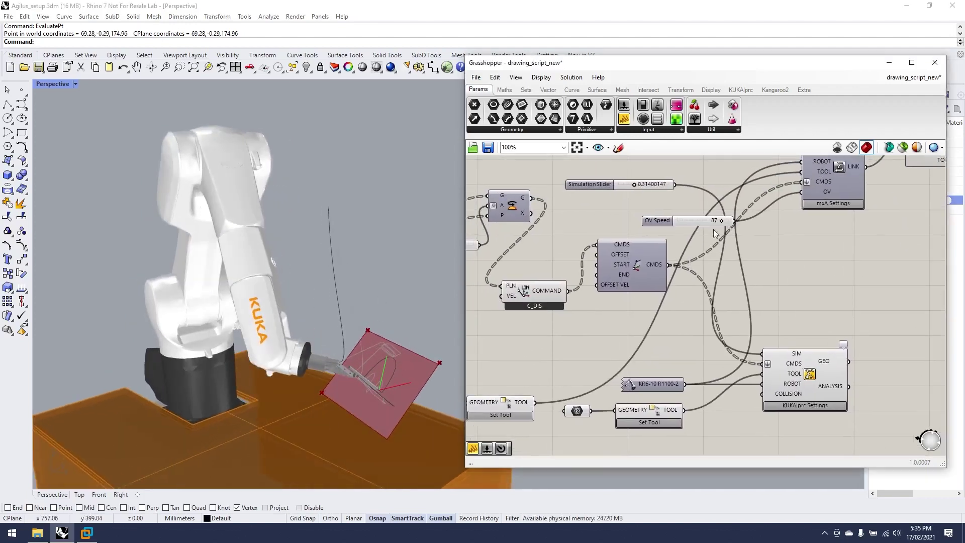
mouse_move(633, 186)
left_mouse_down()
mouse_move(612, 185)
mouse_move(673, 192)
left_mouse_up()
scroll(324, 224, "up", 6)
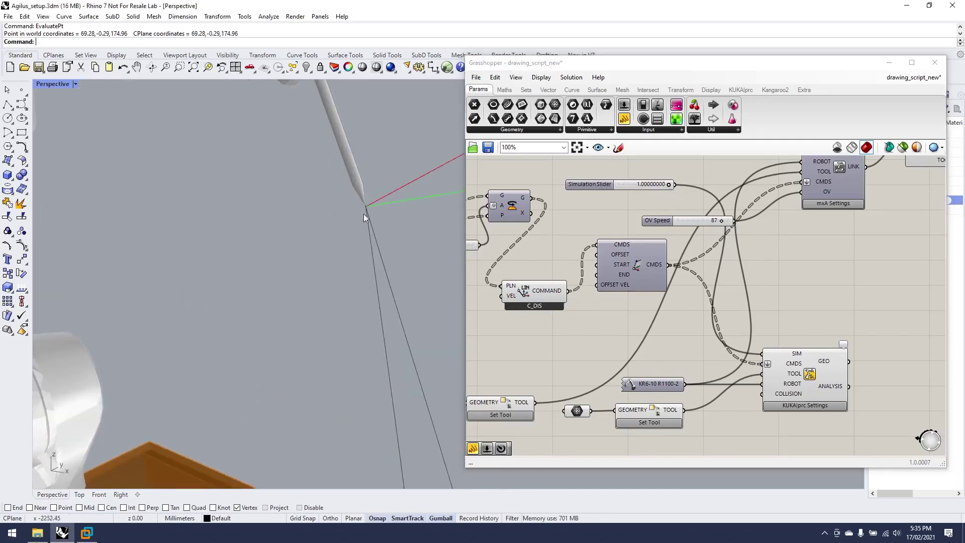
right_click_drag(369, 197, 313, 257)
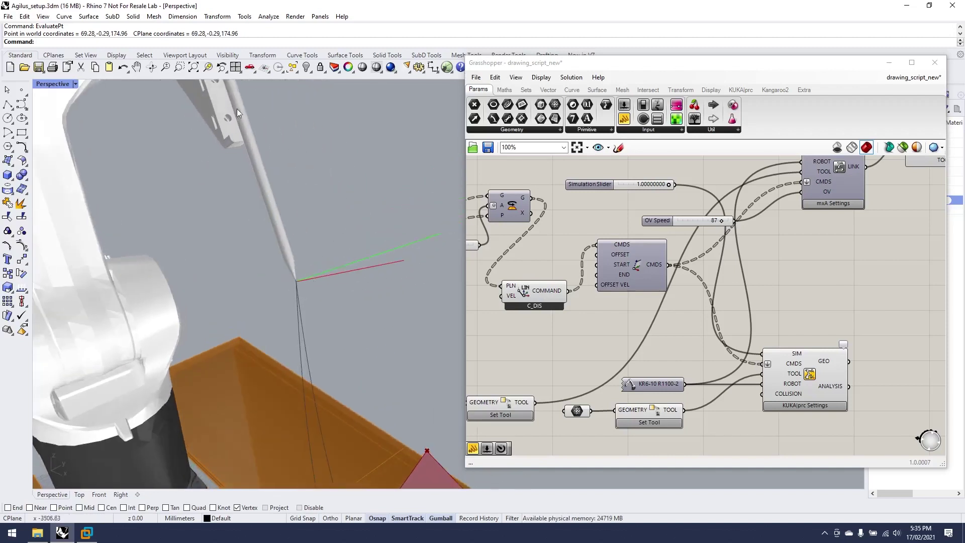
right_click_drag(619, 400, 629, 368)
Step: Confirm Tool Nr. 5 in the Custom Tool dialog and orbit to inspect the tool tip
left_click(654, 391)
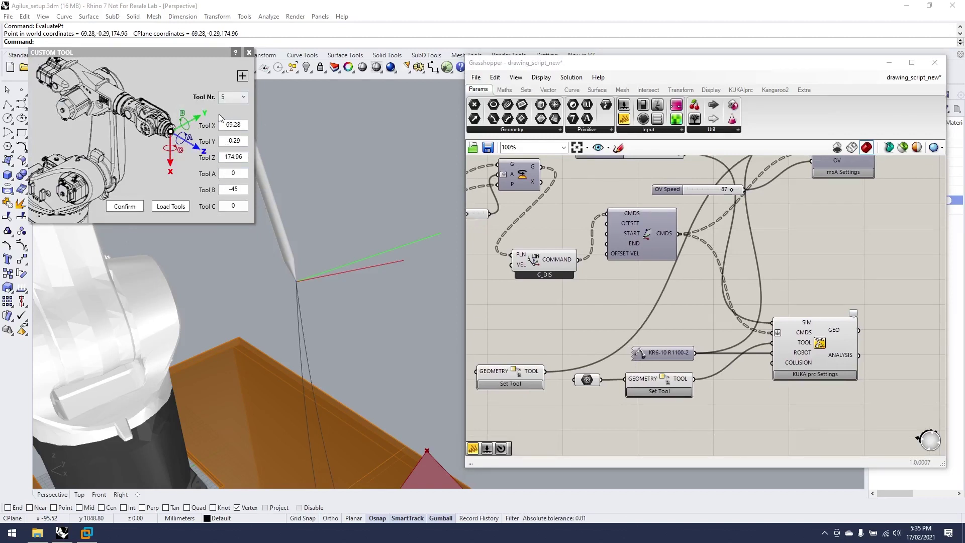
left_click_drag(99, 58, 183, 71)
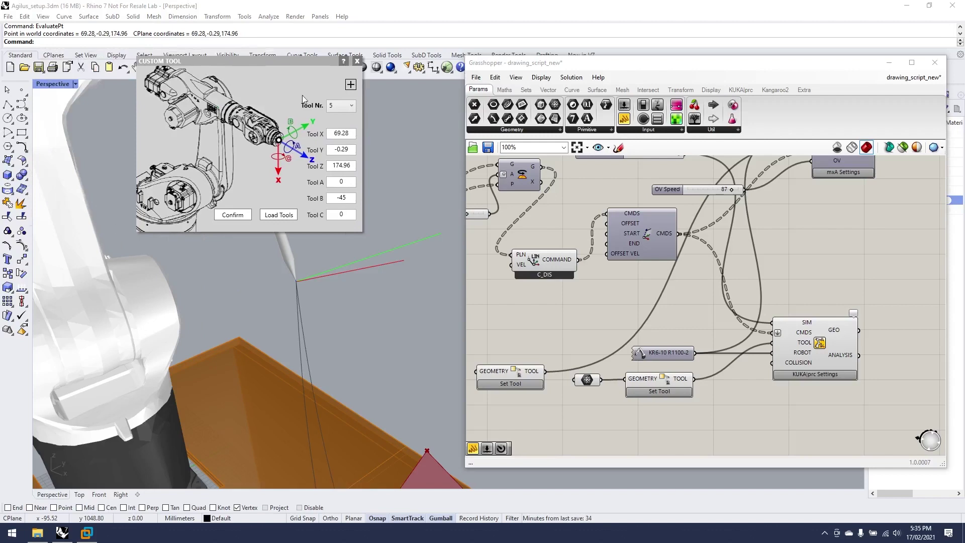
left_click(357, 62)
right_click_drag(568, 255, 531, 244)
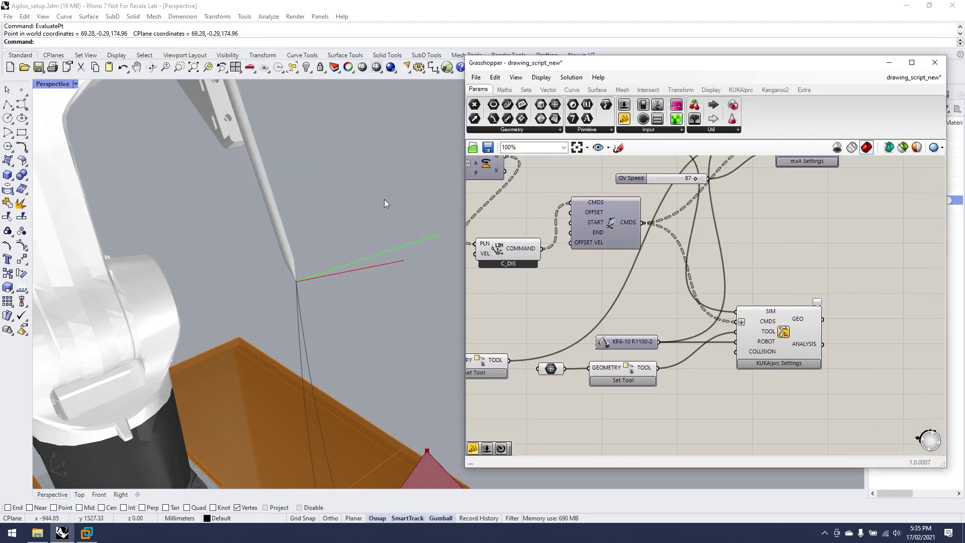
right_click_drag(385, 203, 329, 161)
scroll(354, 186, "down", 3)
right_click(329, 161)
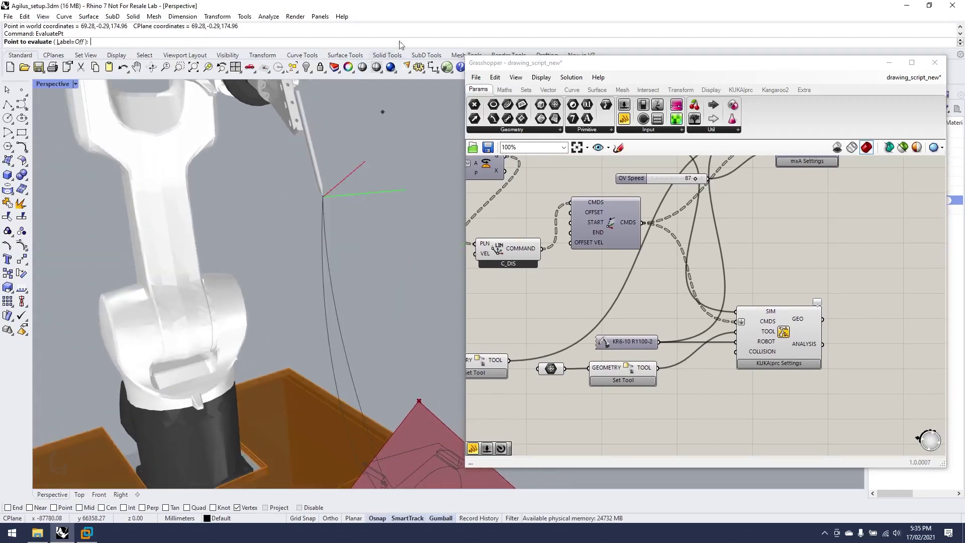
right_click_drag(798, 245, 747, 230)
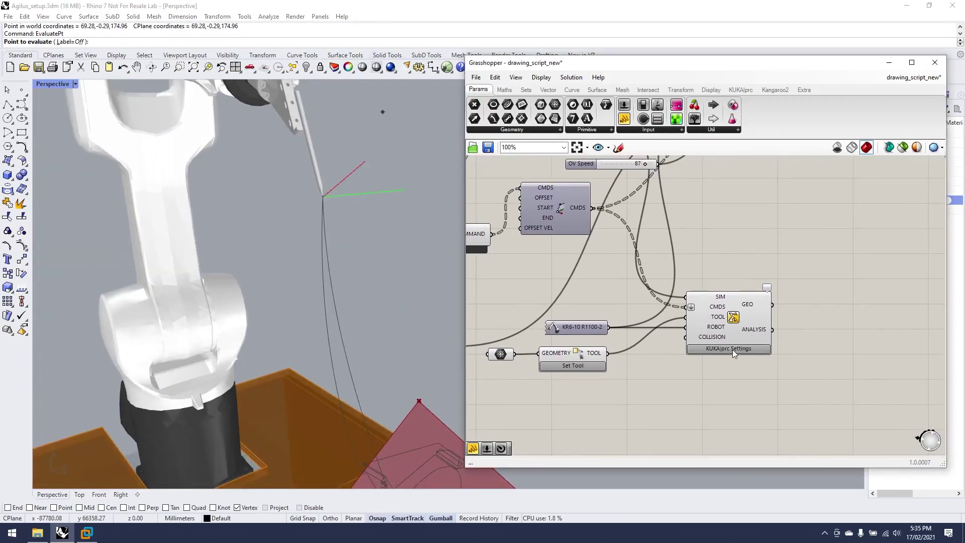
Step: Export draw_test with KUKA|prc APPLY, then open draw_test.src from the desktop in Notepad
left_click(732, 349)
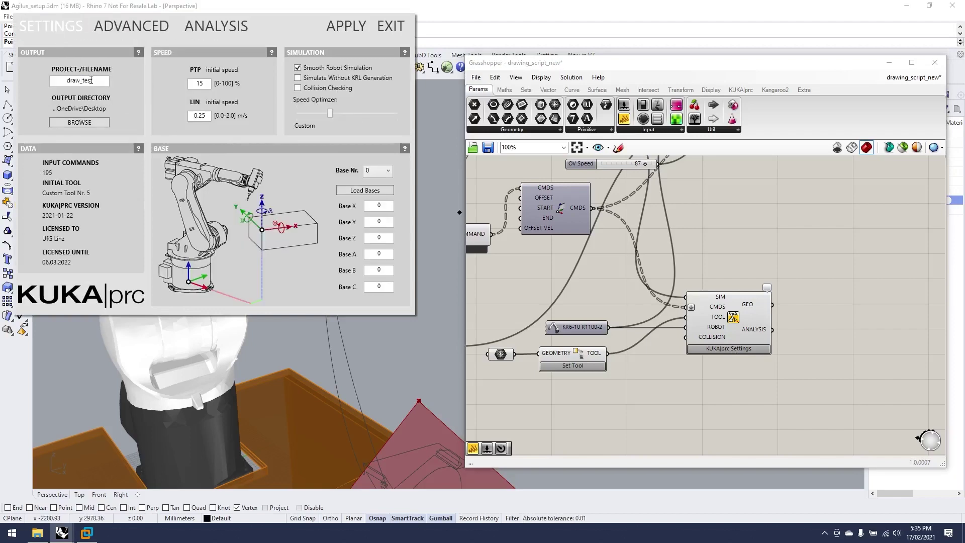
left_click(354, 31)
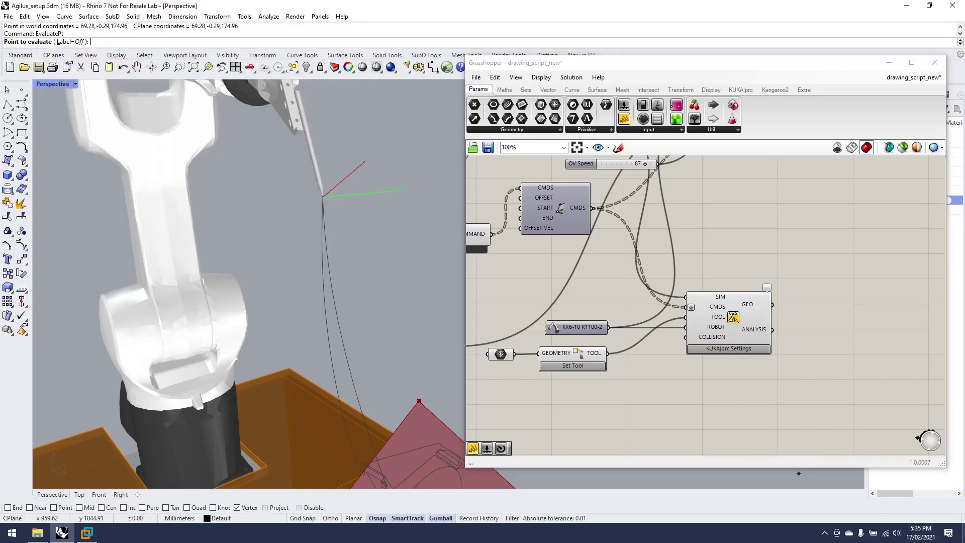
key("super+d")
double_click(28, 118)
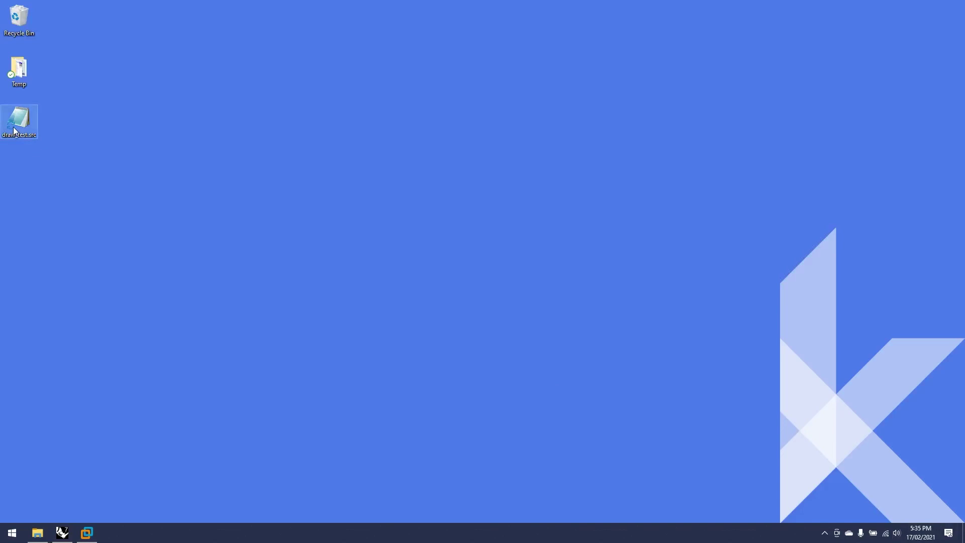
left_click_drag(260, 36, 657, 37)
left_click(62, 532)
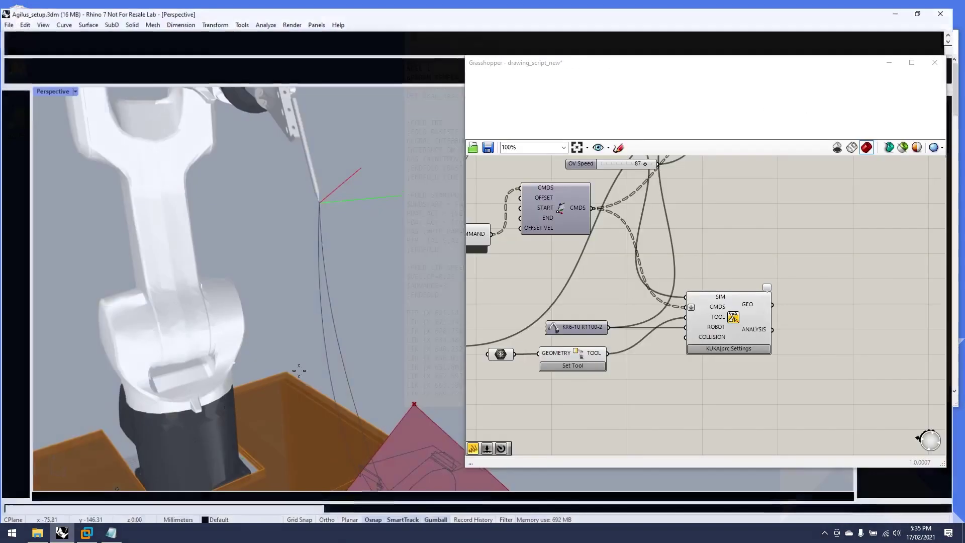
left_click(111, 532)
Step: Position the Notepad window and highlight the STARTPOSITION block and its PTP line
mouse_move(562, 32)
left_mouse_down()
mouse_move(610, 32)
mouse_move(553, 43)
left_mouse_up()
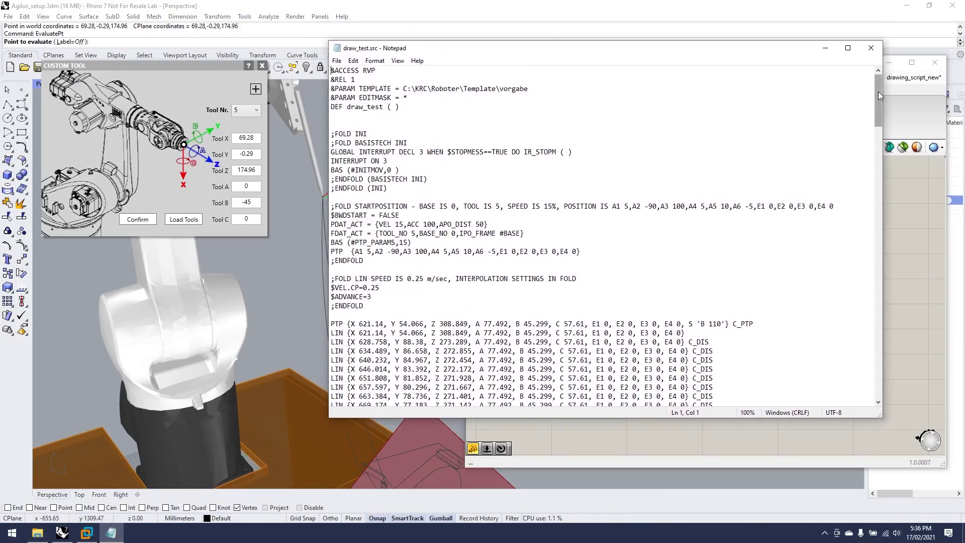
mouse_move(879, 91)
left_mouse_down()
mouse_move(881, 108)
mouse_move(876, 98)
left_mouse_up()
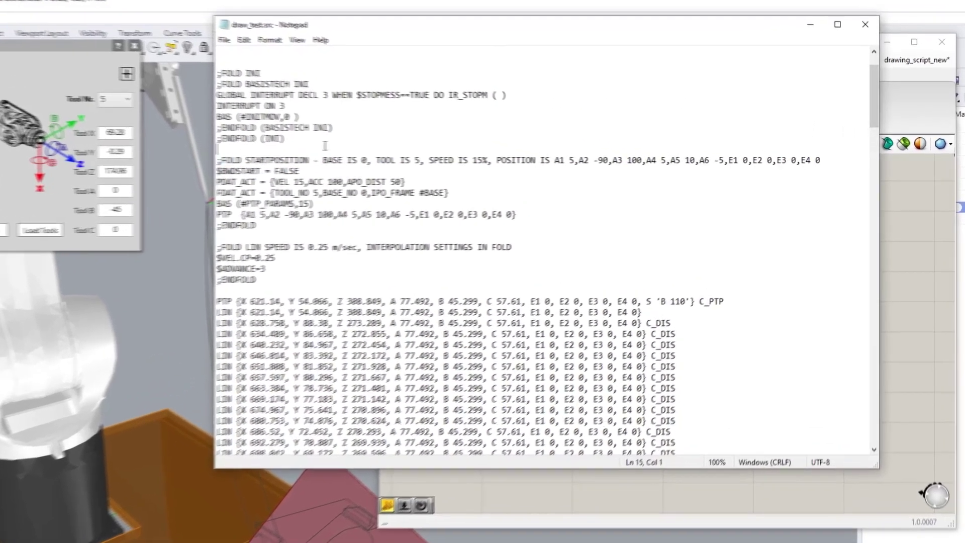
left_click_drag(320, 160, 620, 196)
left_click_drag(498, 214, 509, 230)
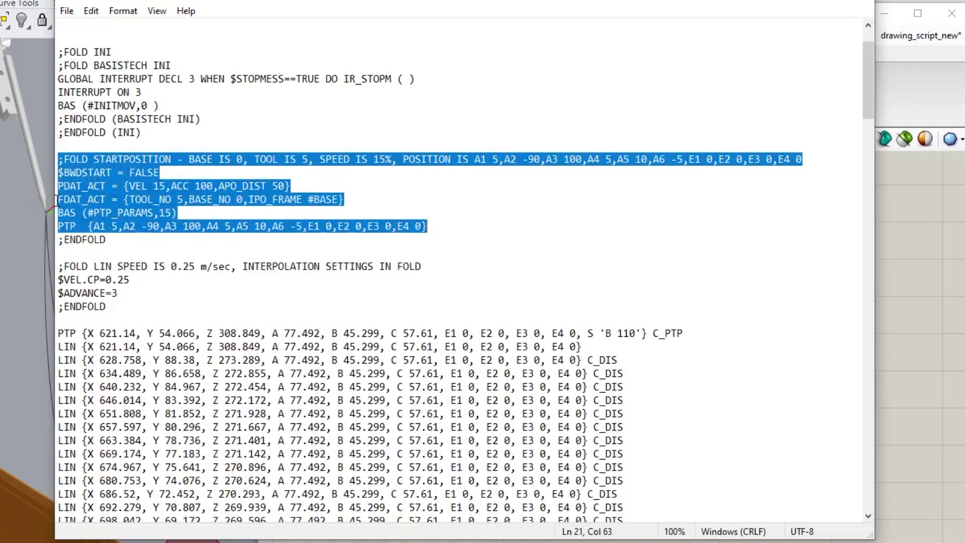
left_click(147, 186)
left_click_drag(60, 159, 452, 157)
left_click(52, 146)
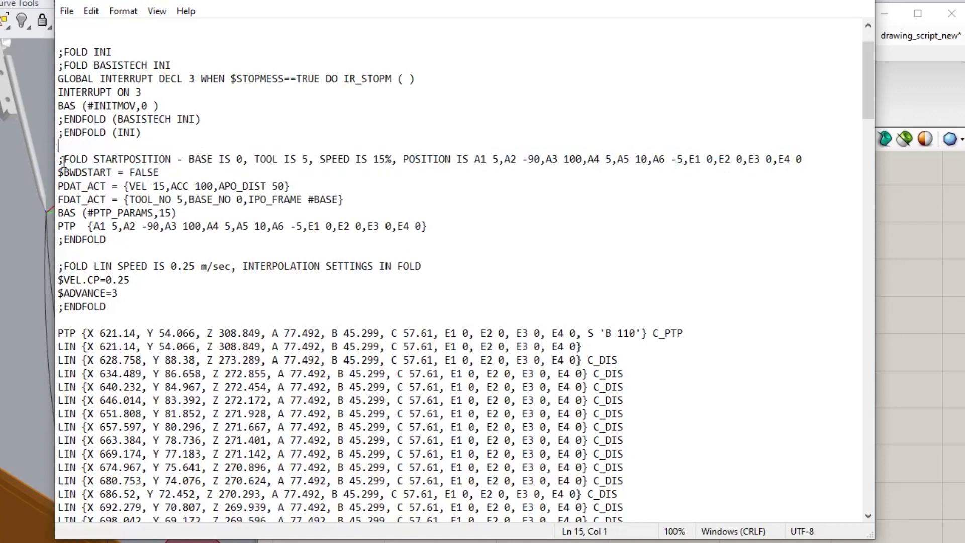
left_click_drag(57, 159, 614, 176)
left_click(578, 185)
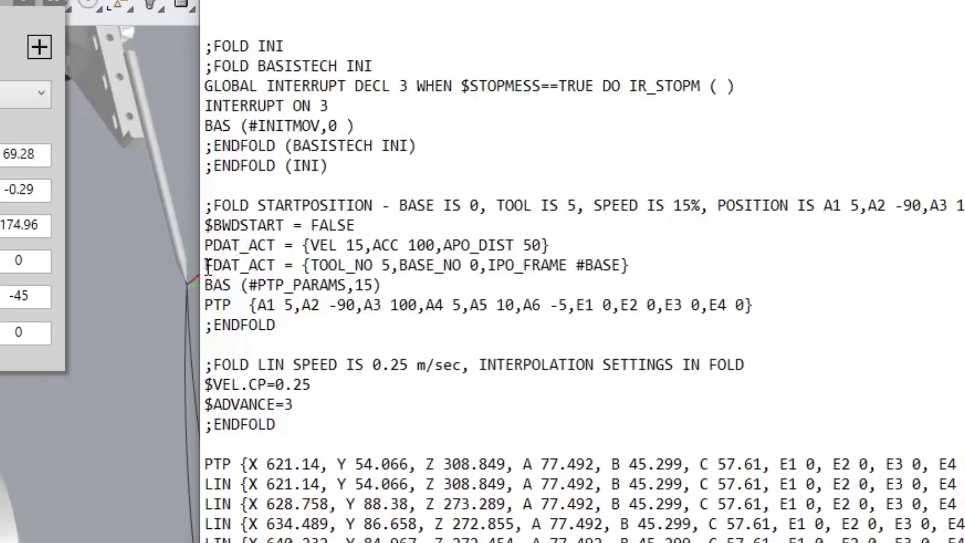
Step: Highlight TOOL_NO 5 and BASE_NO 0 in FDAT_ACT and compare with Tool Nr. 5
left_click_drag(128, 199, 139, 202)
left_click_drag(325, 266, 593, 265)
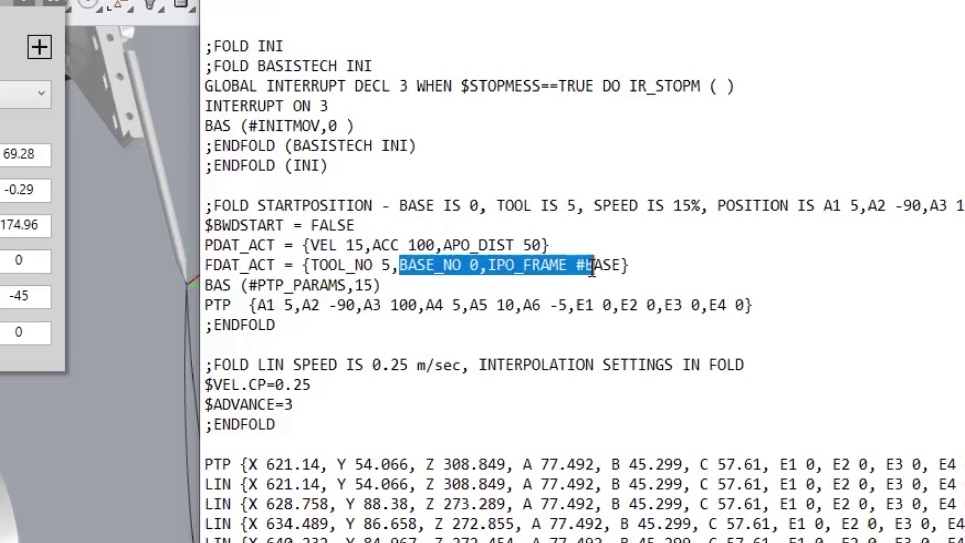
left_click(563, 265)
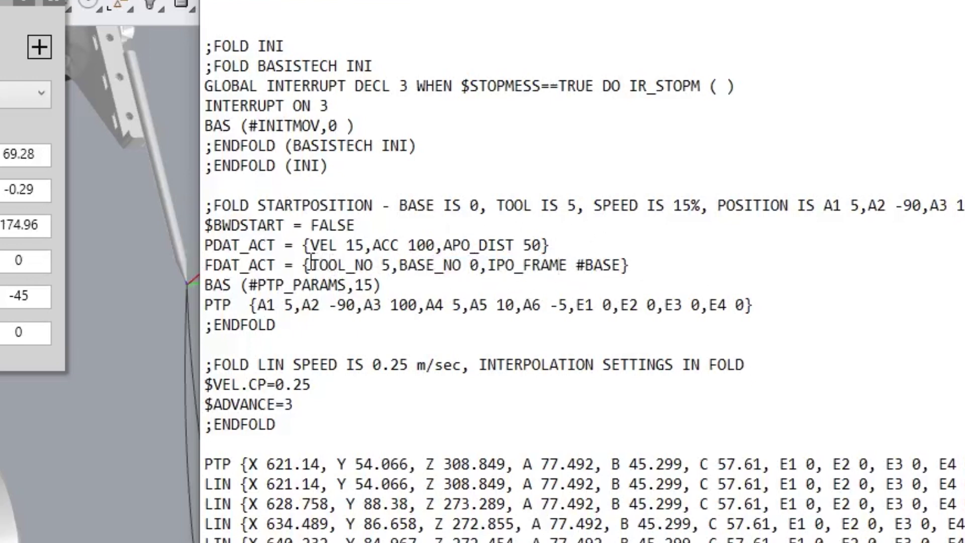
left_click_drag(312, 265, 391, 265)
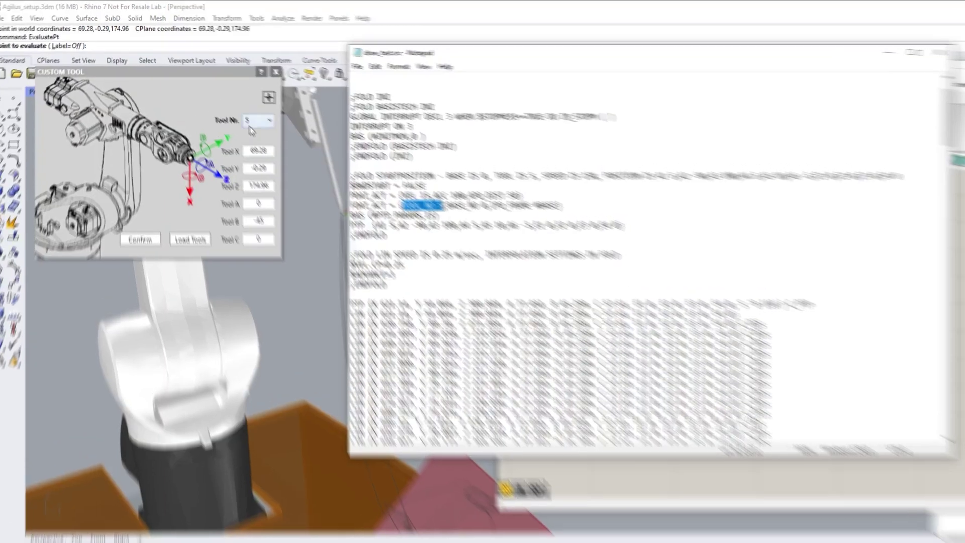
left_click(251, 110)
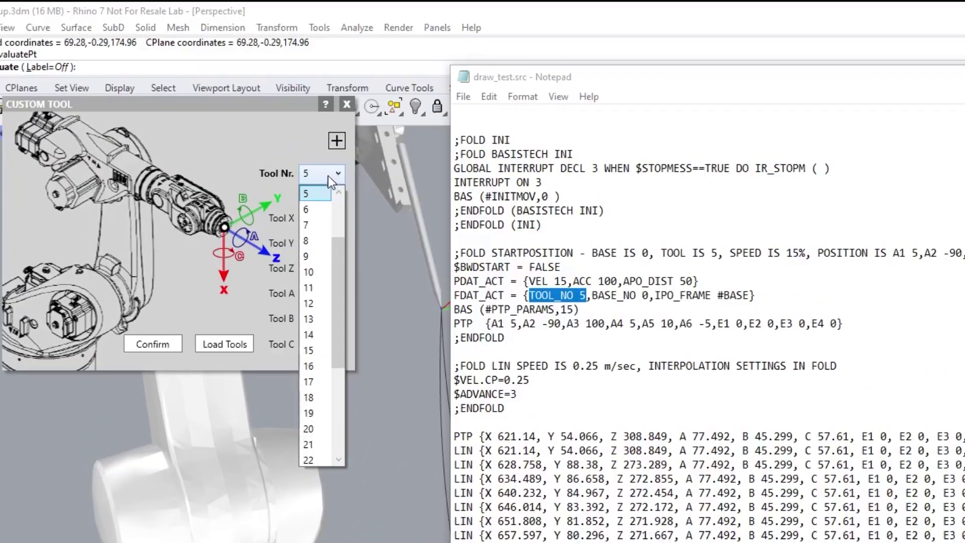
left_click(250, 111)
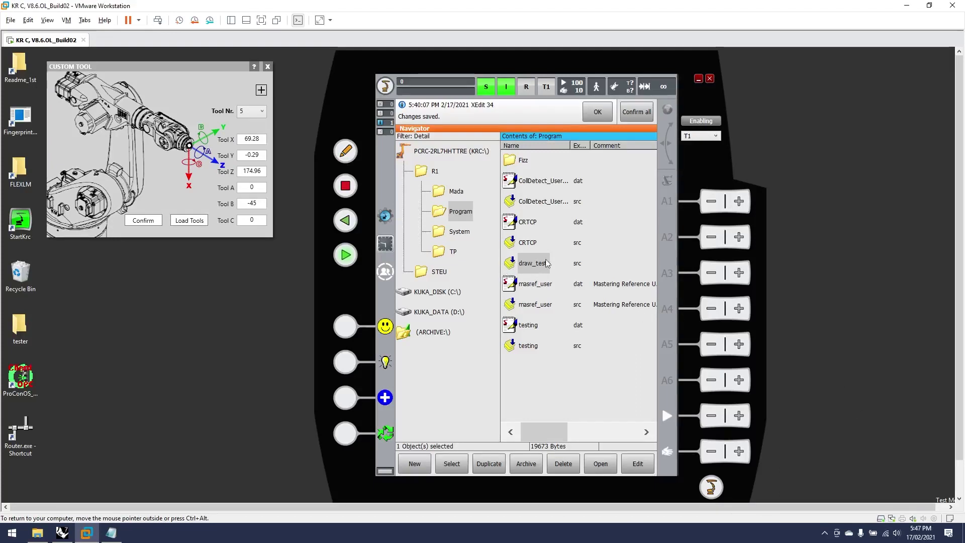
Step: Load draw_test, expand its start-position fold and run it to the start PTP
left_click(534, 270)
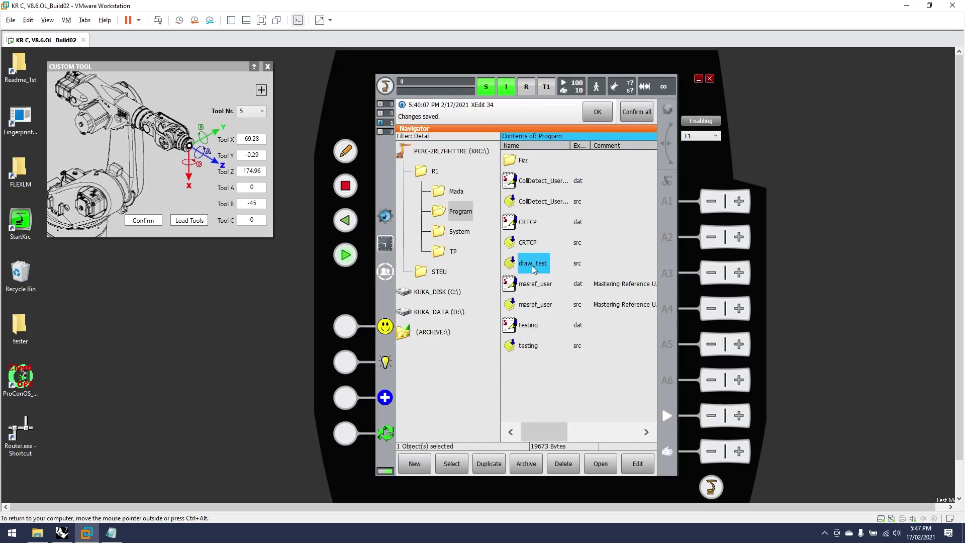
left_click(455, 468)
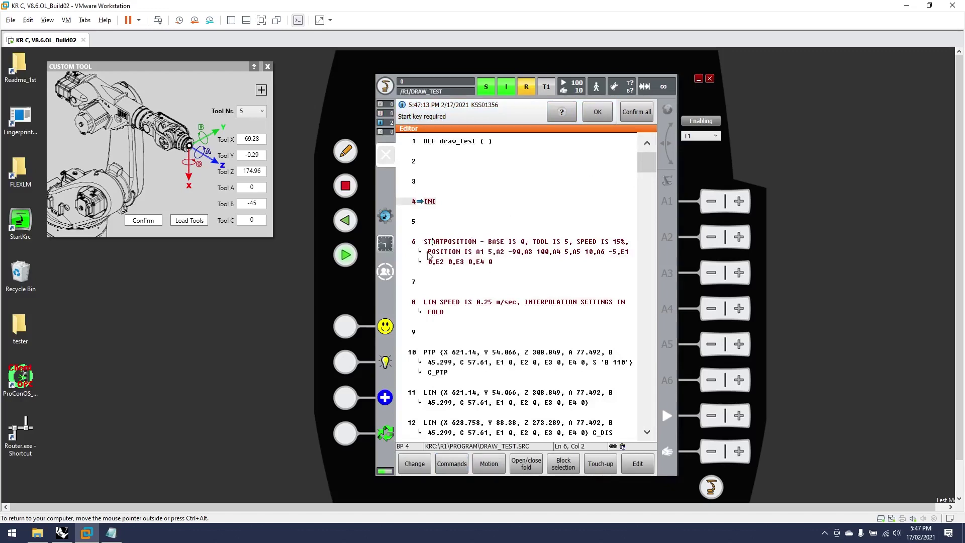
left_click(537, 466)
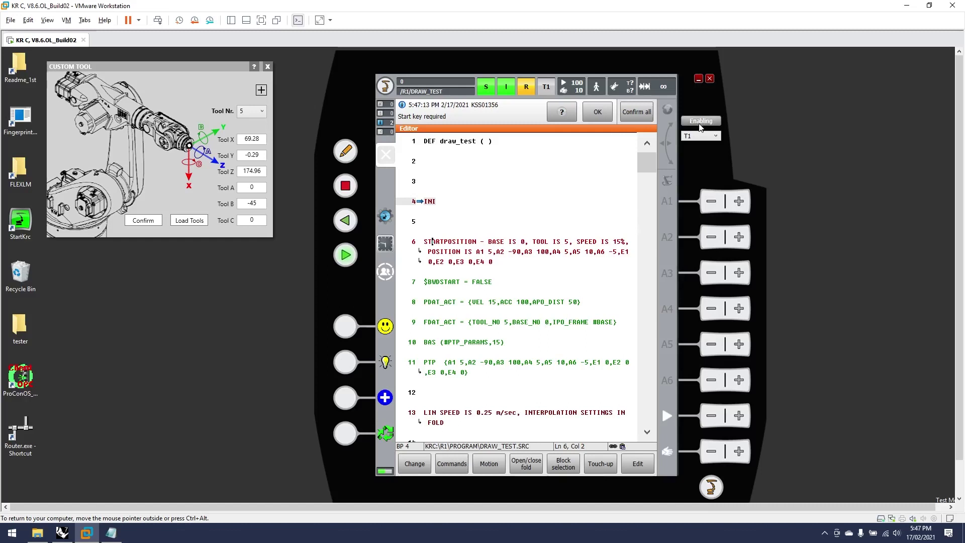
left_click(700, 122)
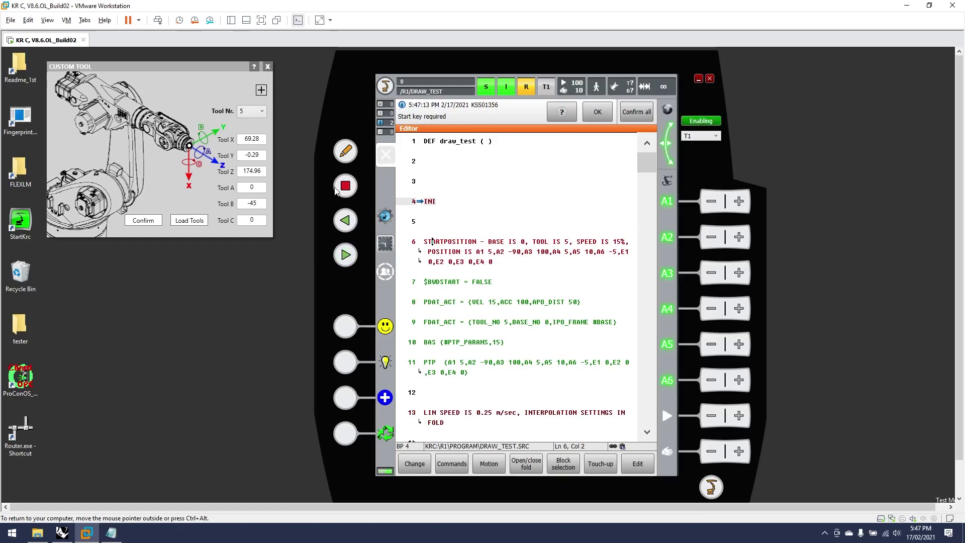
left_click(345, 255)
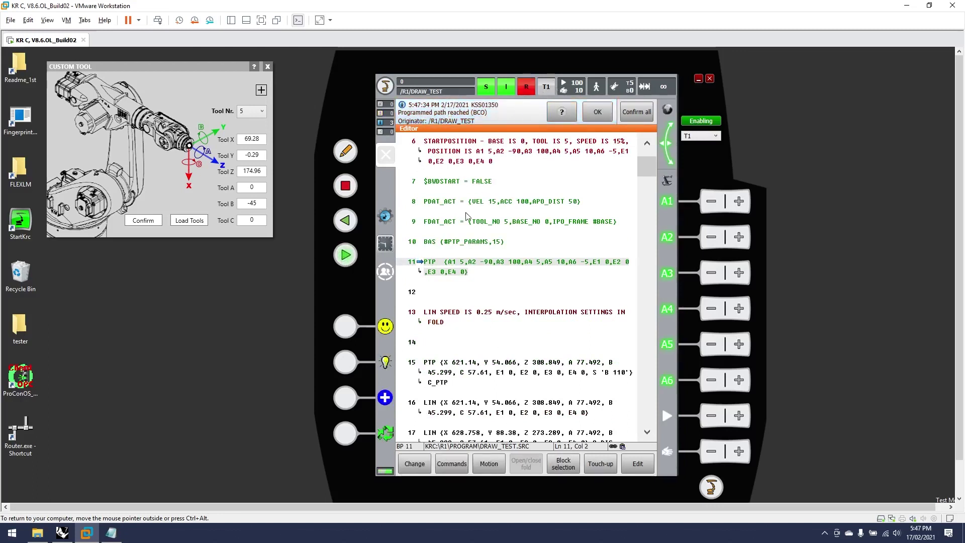
Step: Check that tool 5 and base 0 are active, then bring up the main menu
left_click(624, 86)
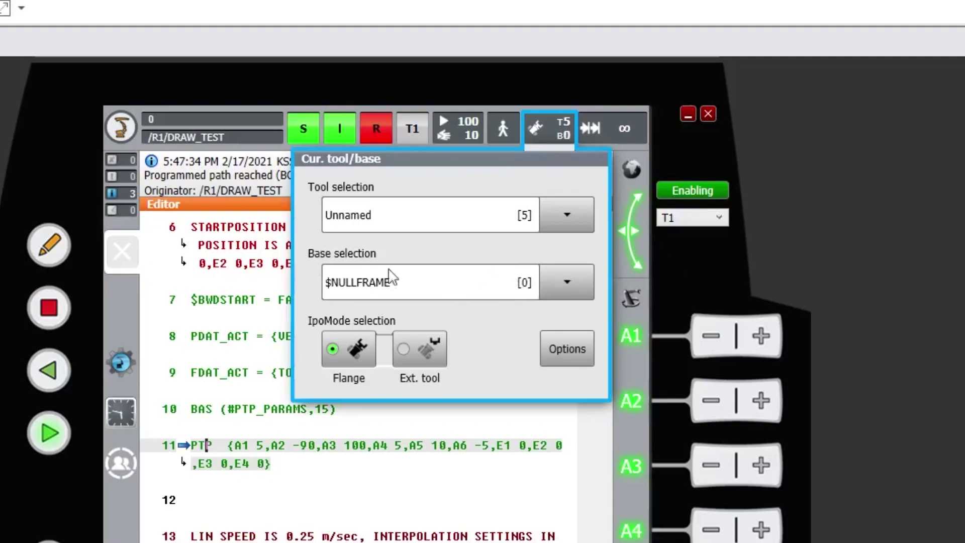
left_click(234, 264)
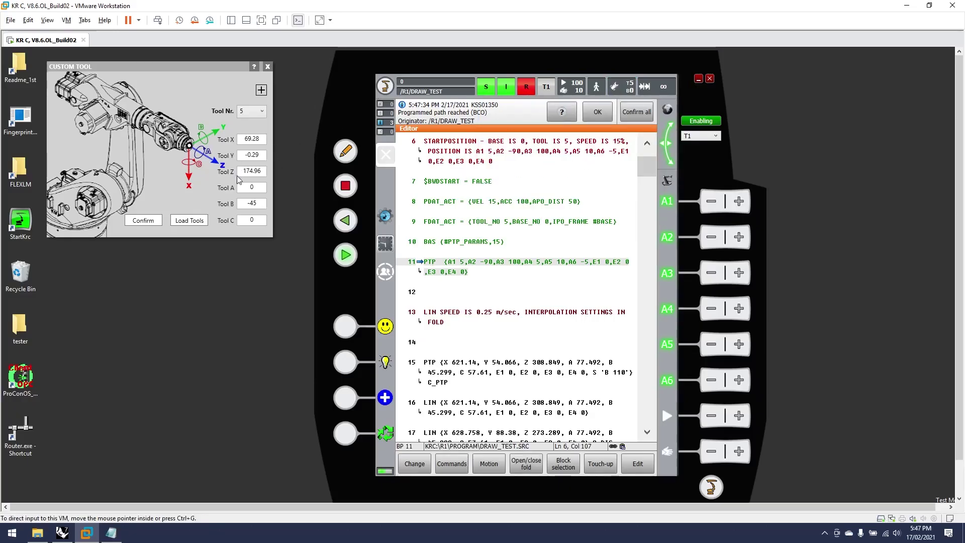
left_click(385, 86)
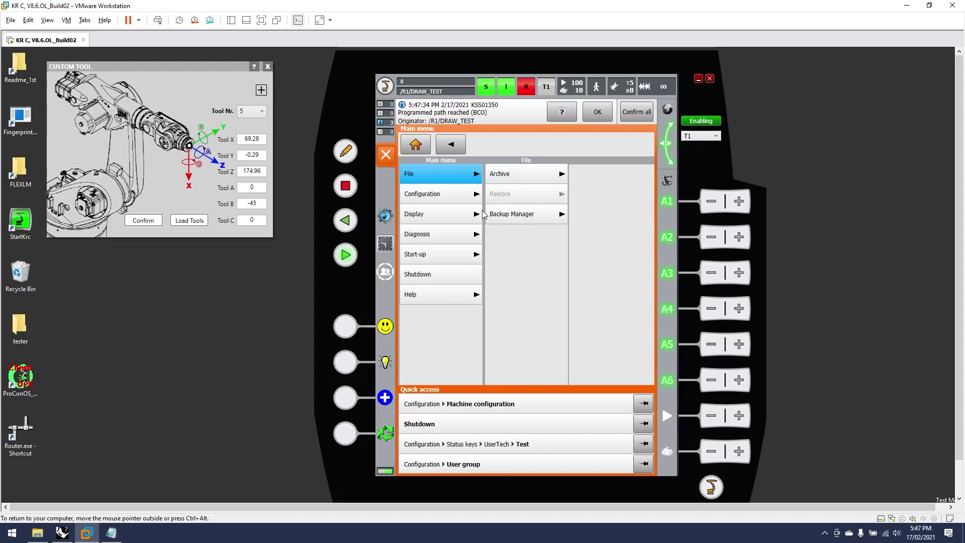
Step: Try logging on as Administrator via Configuration > User group; dismiss the rejected log-on
left_click(410, 175)
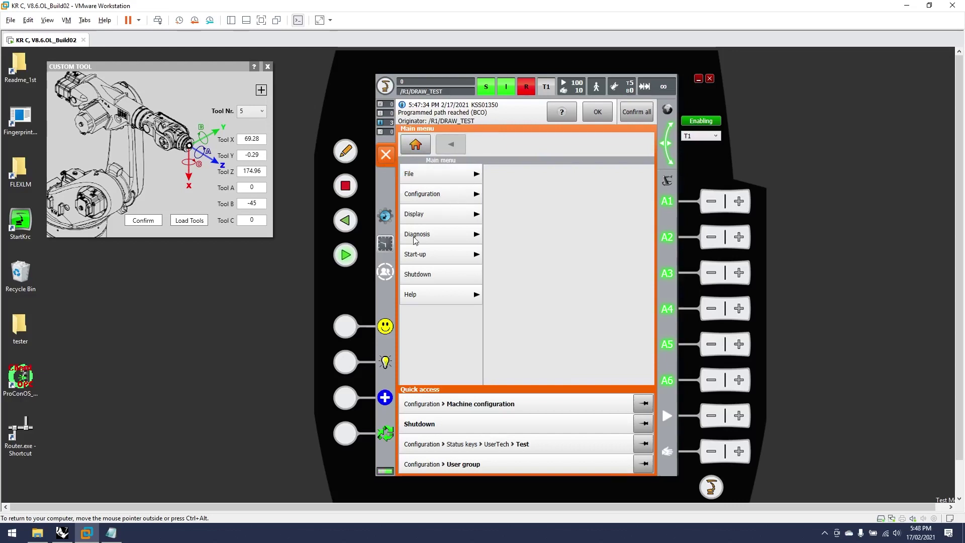
left_click(431, 216)
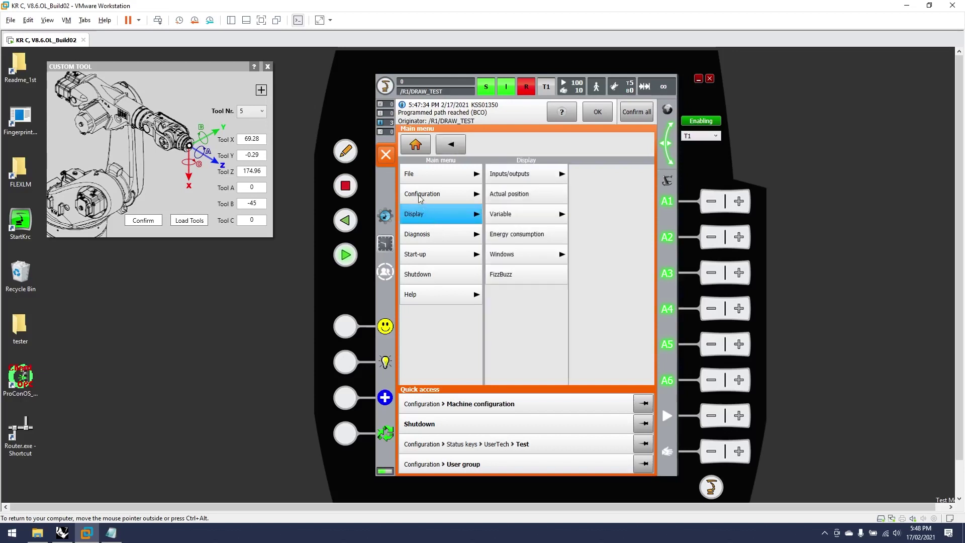
left_click(413, 195)
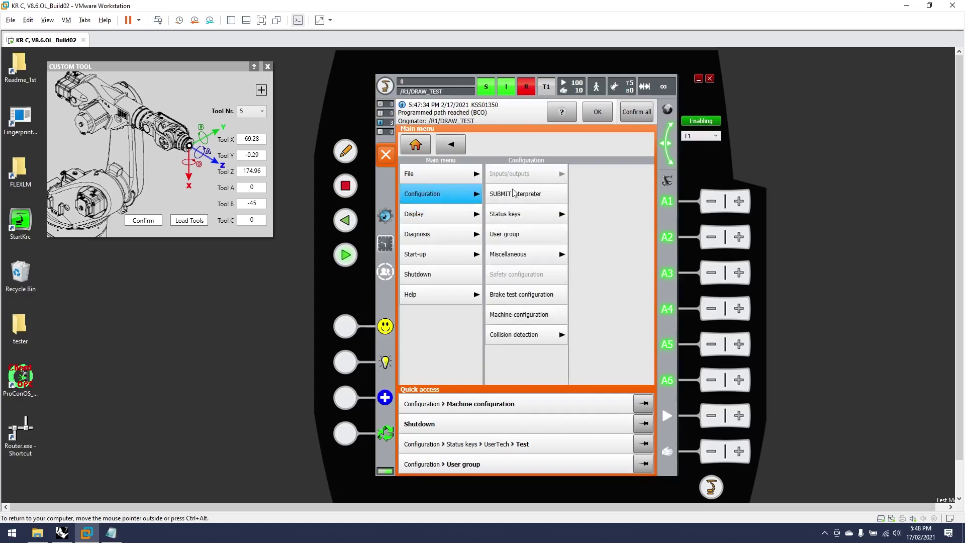
left_click(520, 238)
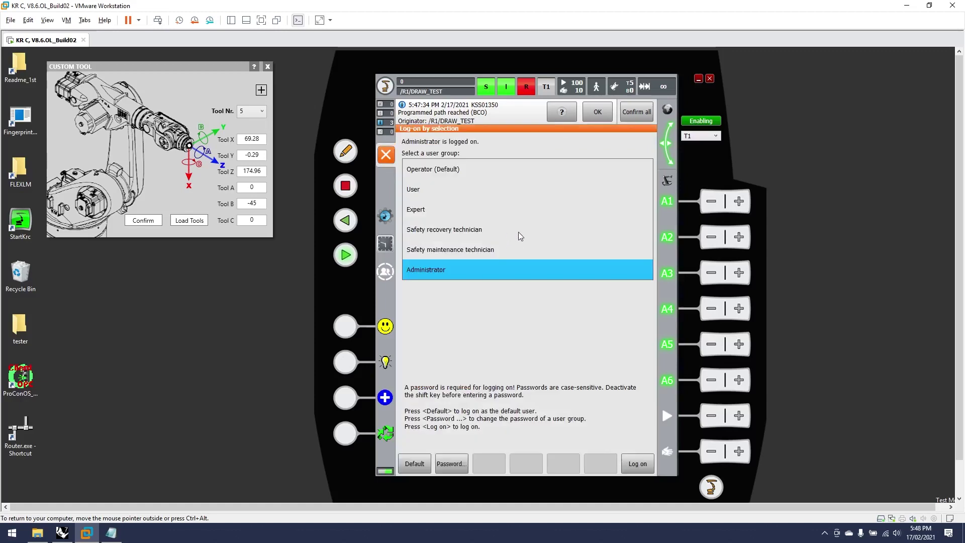
left_click(478, 265)
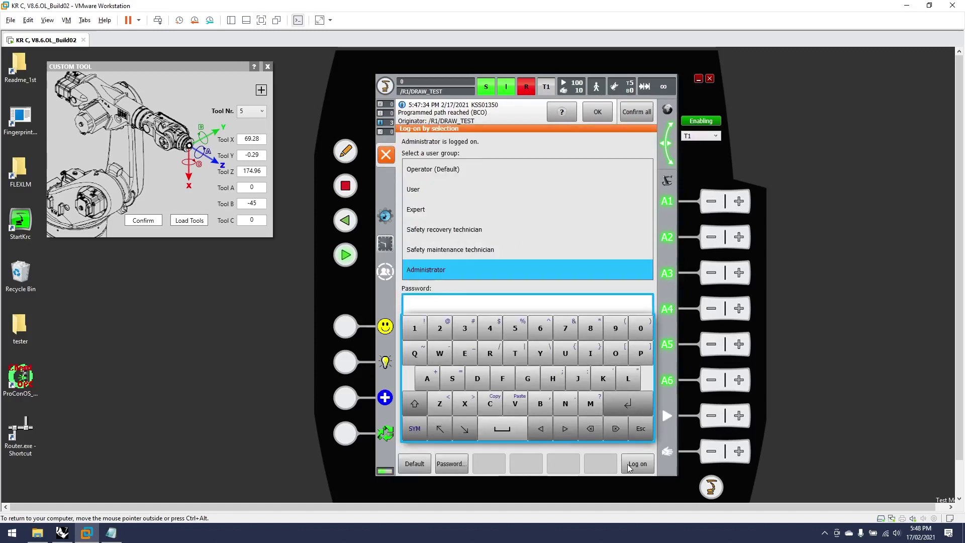
left_click(648, 465)
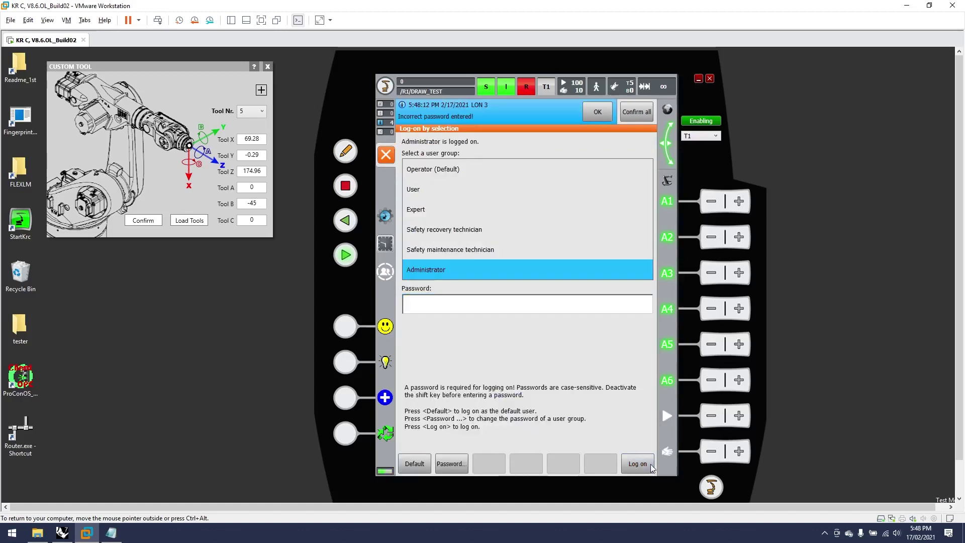
left_click(387, 155)
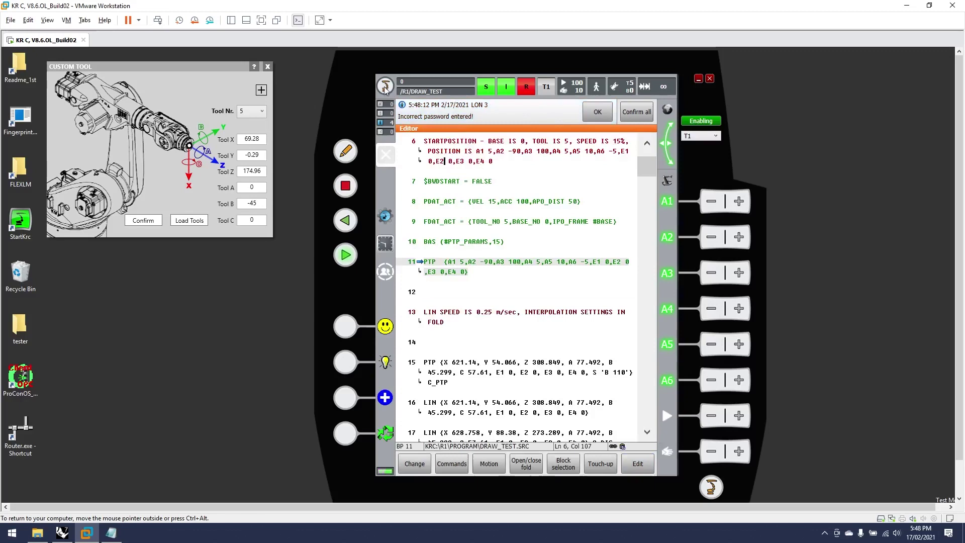
Step: Cancel the DRAW_TEST program and show the main menu's Start-up options
left_click(526, 87)
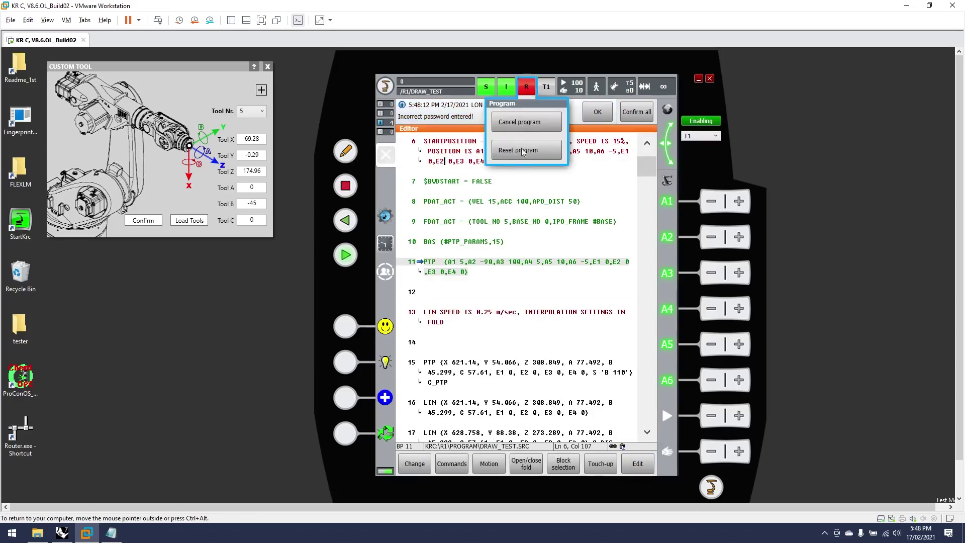
left_click(524, 147)
left_click(385, 87)
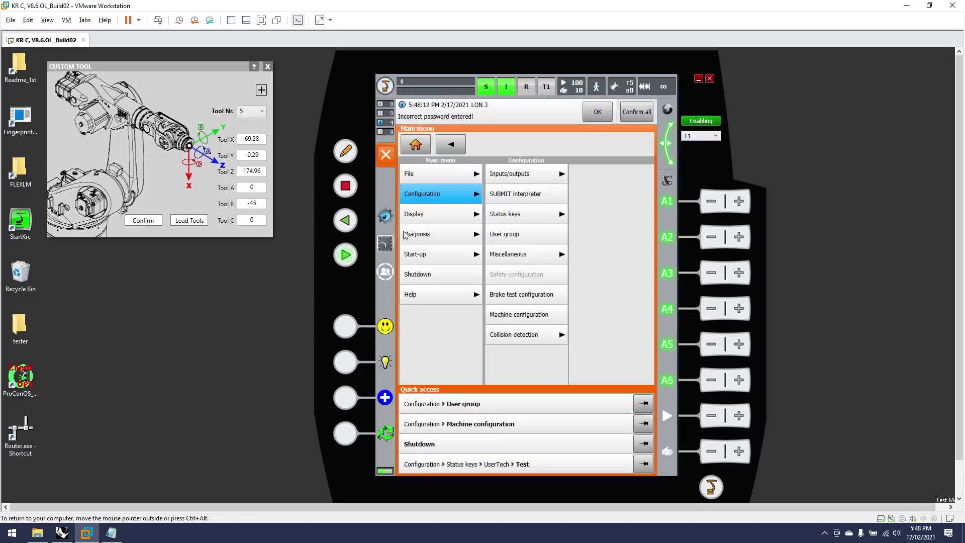
left_click(430, 257)
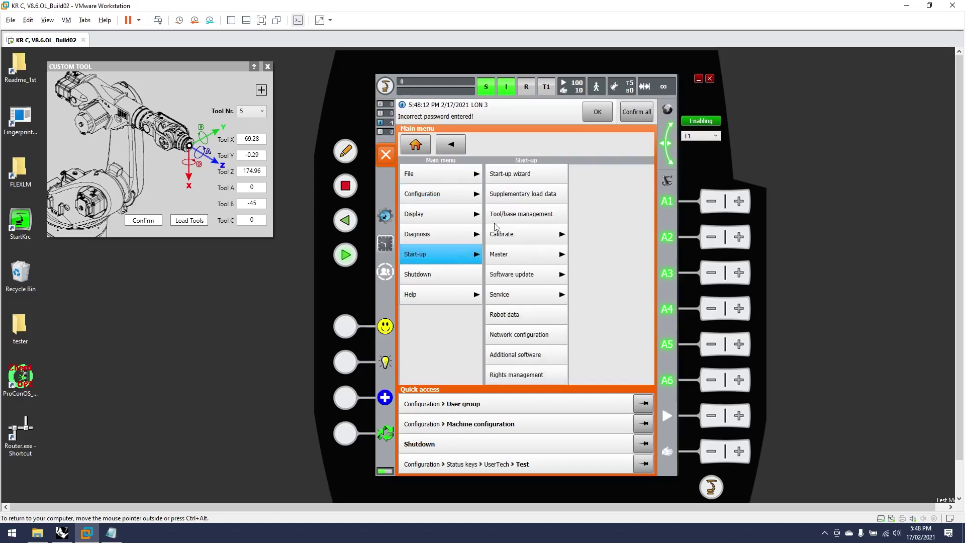
Step: Open Tool/base management and check the active tool and base (T5/B0)
left_click(521, 219)
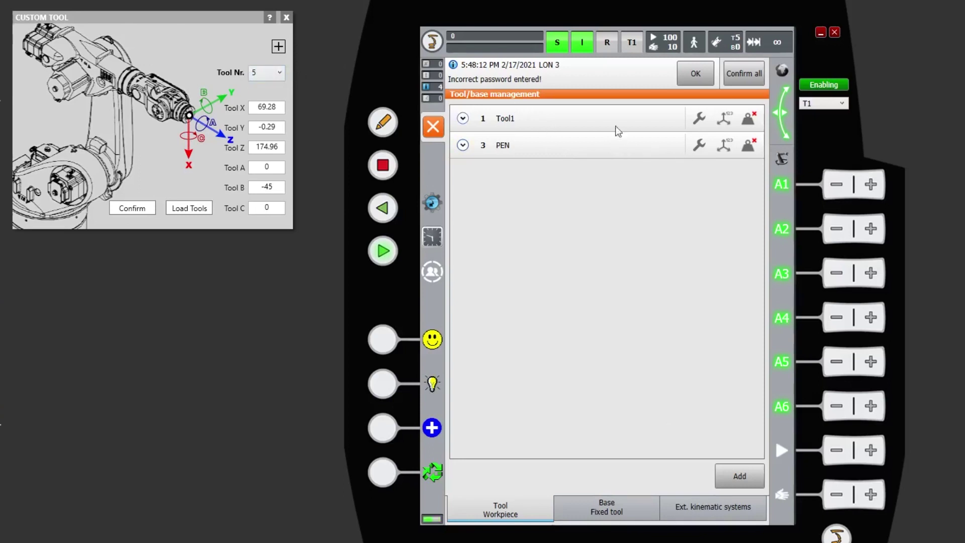
left_click(725, 40)
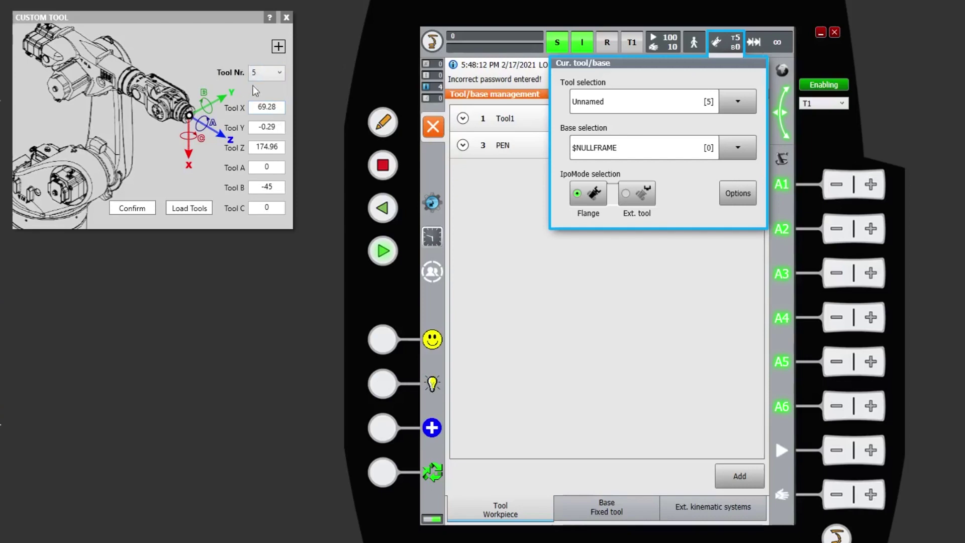
left_click(529, 256)
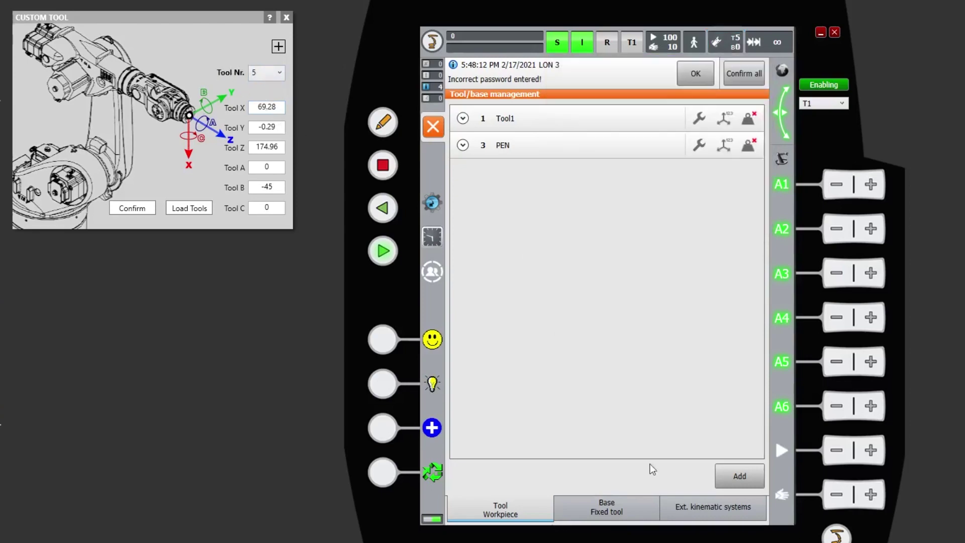
Step: Add a new tool and assign it number 5
left_click(755, 472)
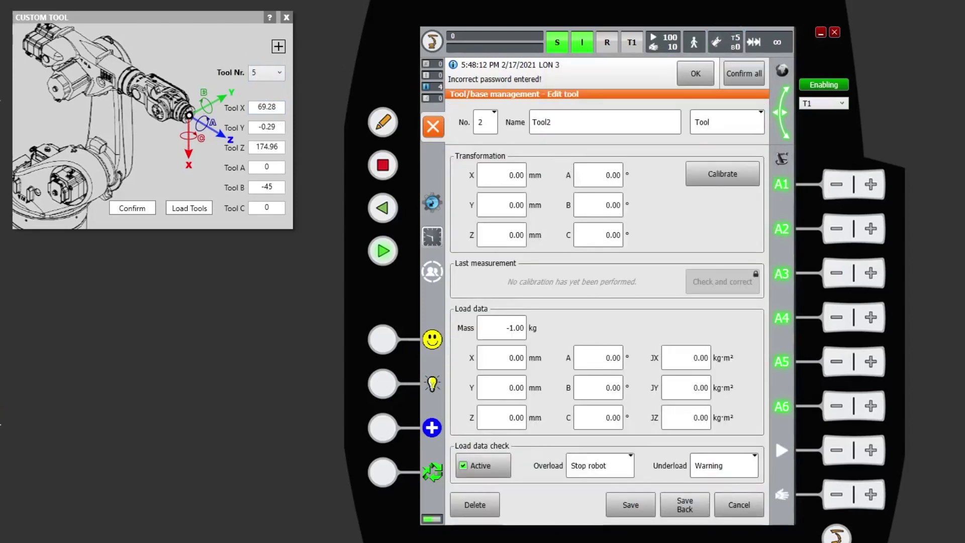
left_click(490, 122)
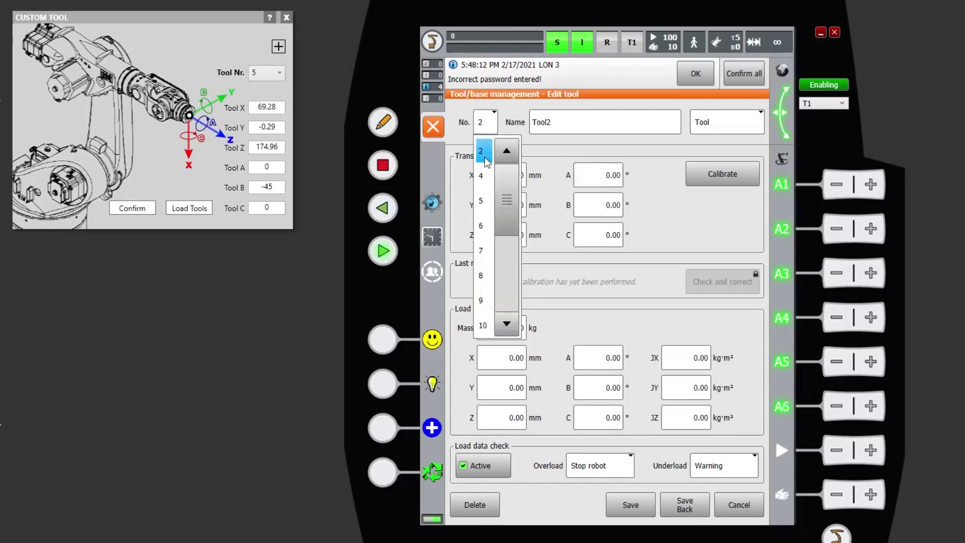
left_click(482, 203)
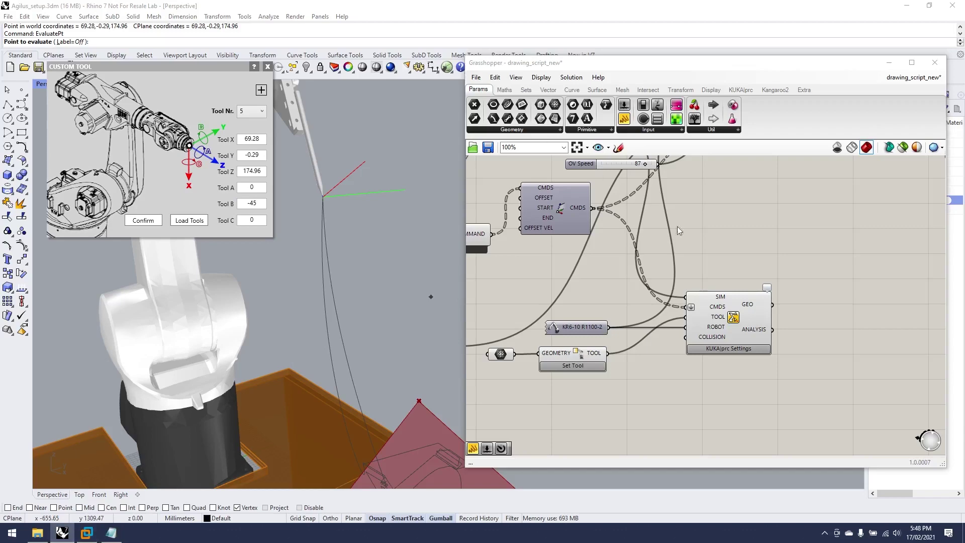
Step: Confirm custom tool 5 and set the KUKA|prc base number to 3
left_click(143, 220)
double_click(741, 346)
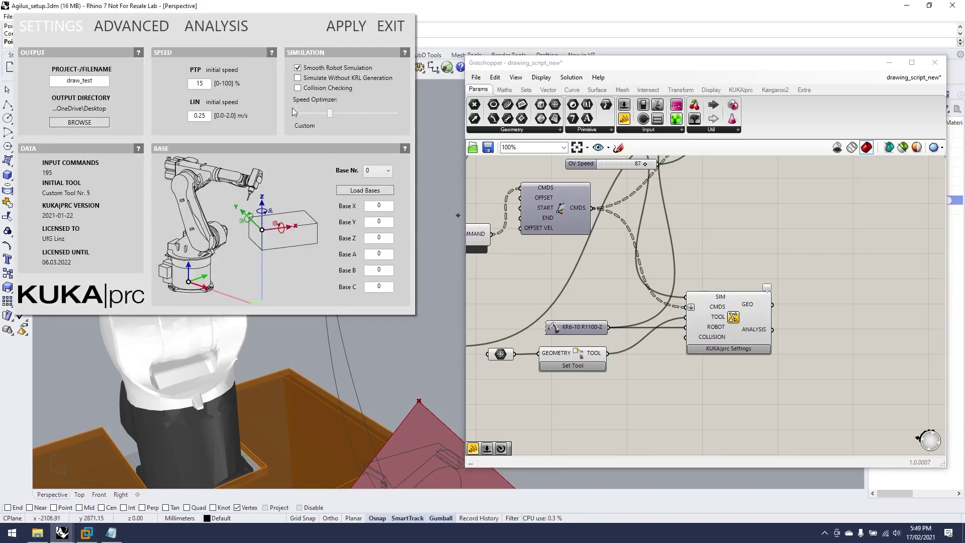
left_click(389, 174)
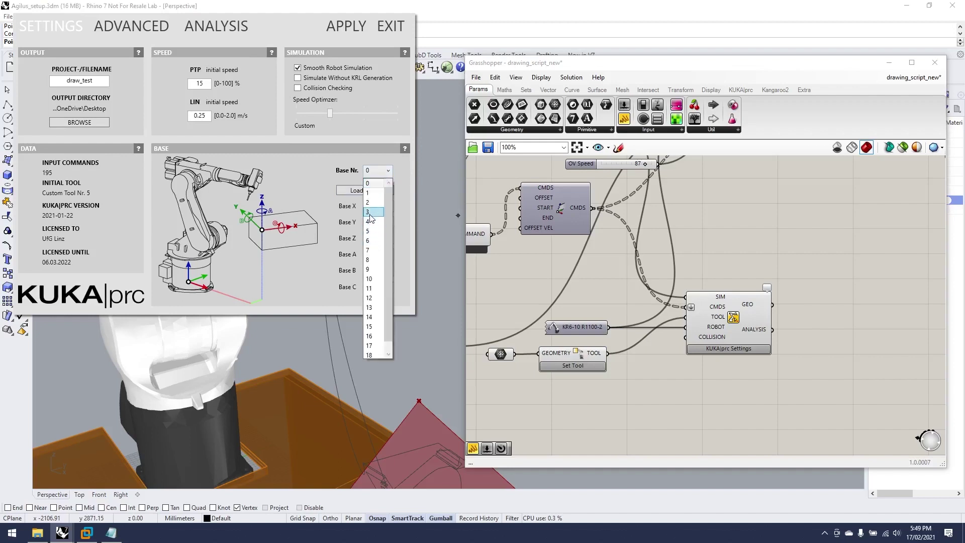
left_click(365, 210)
Step: Enter base 3 coordinates X 200, Y 300, Z 900 and apply them
left_click(368, 208)
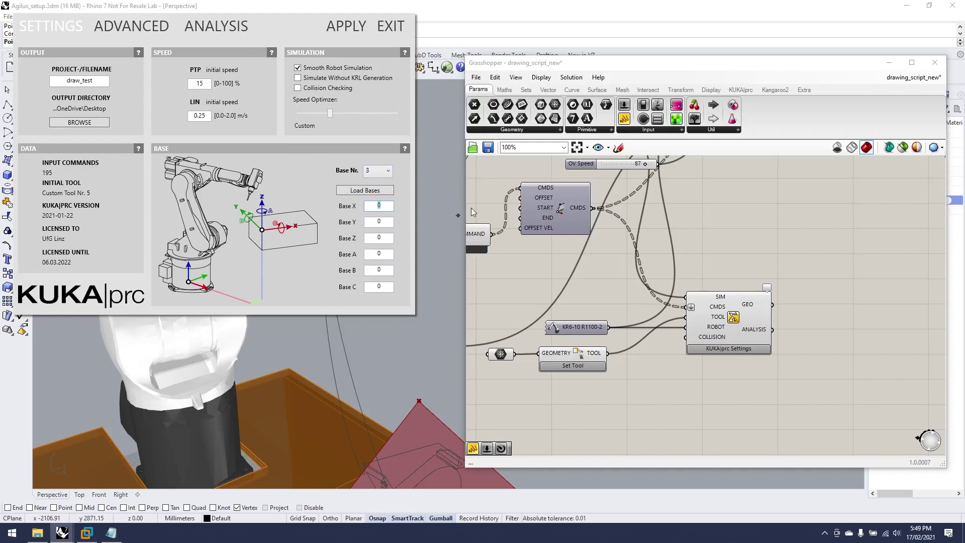
type("200")
key("Tab")
type("300")
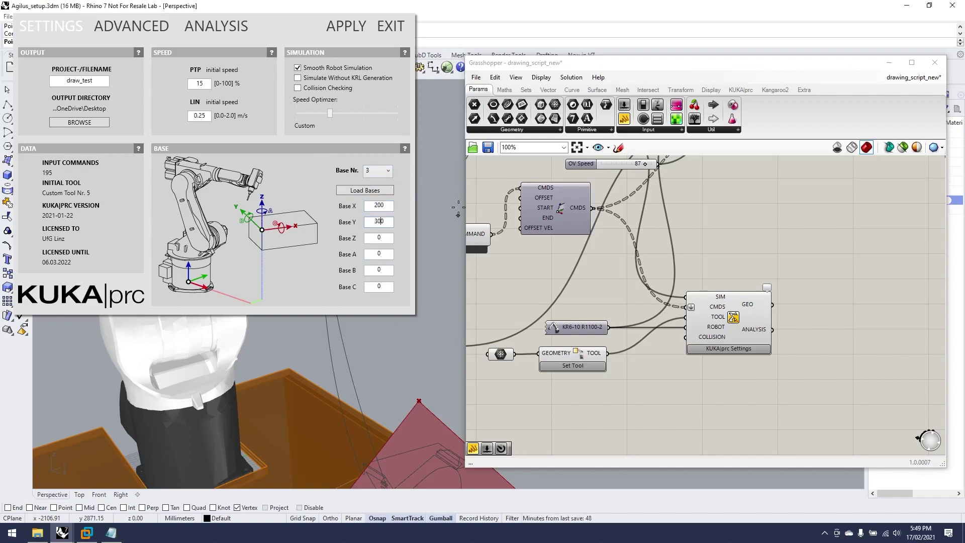
key("Tab")
type("900")
left_click(346, 25)
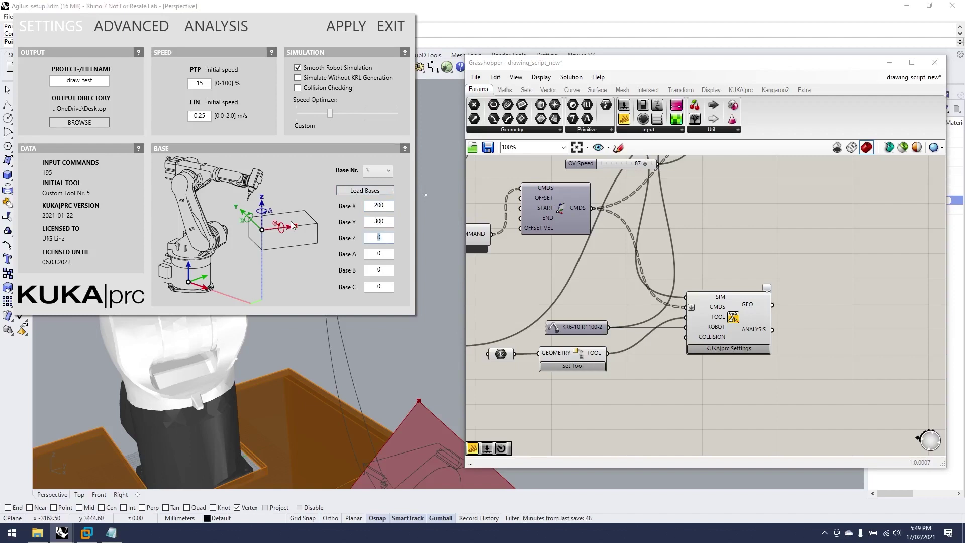
left_click(390, 26)
Step: Orbit the view to inspect the relocated robot and recheck the KUKA|prc settings
right_click_drag(312, 317, 287, 306)
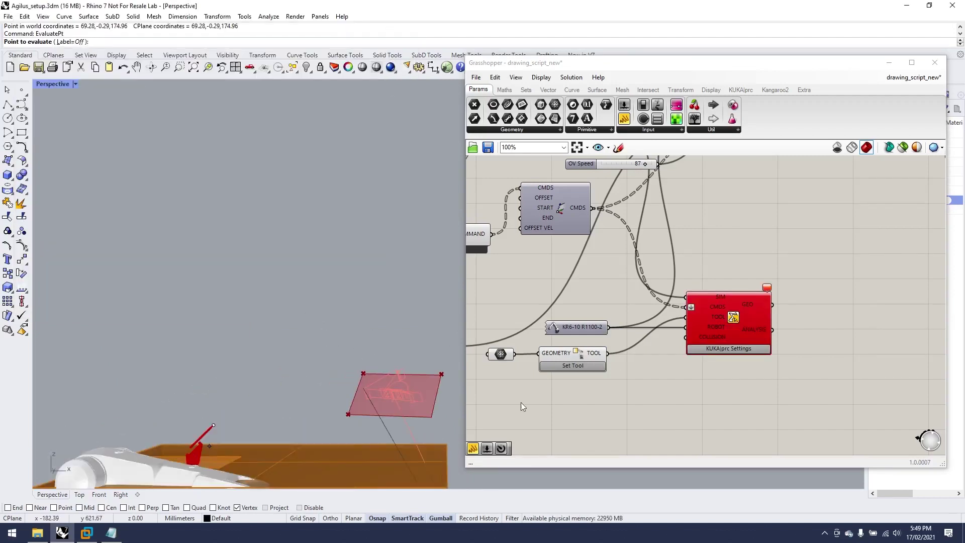
scroll(236, 131, "up", 5)
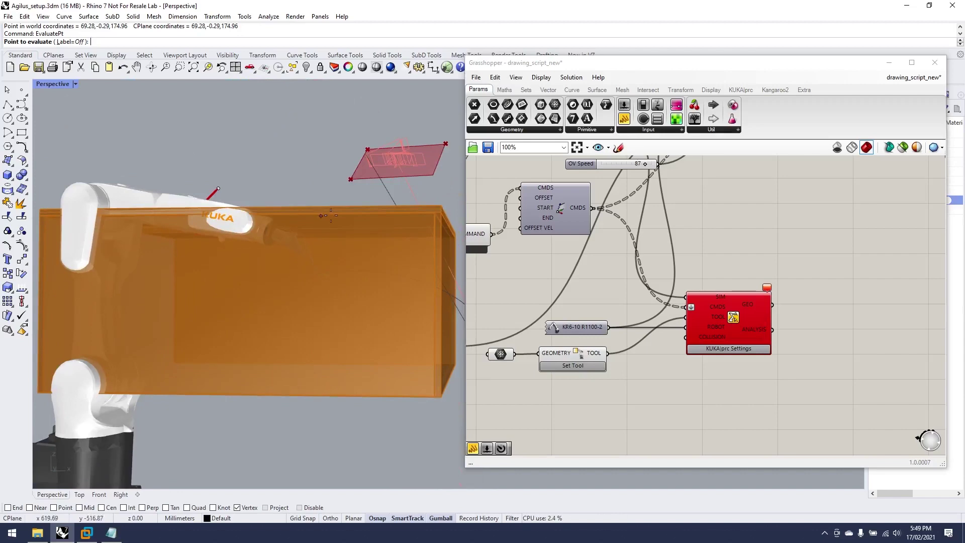
scroll(330, 215, "down", 5)
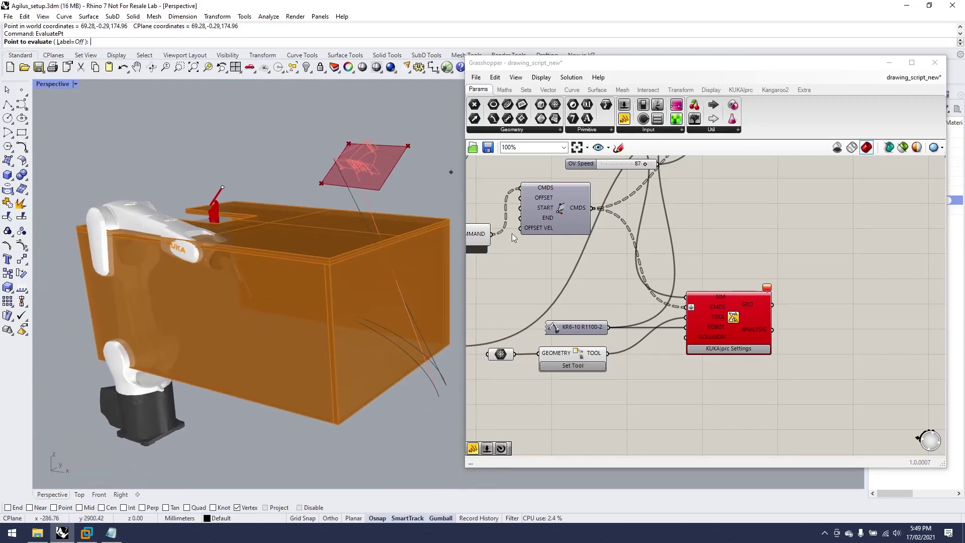
left_click(752, 349)
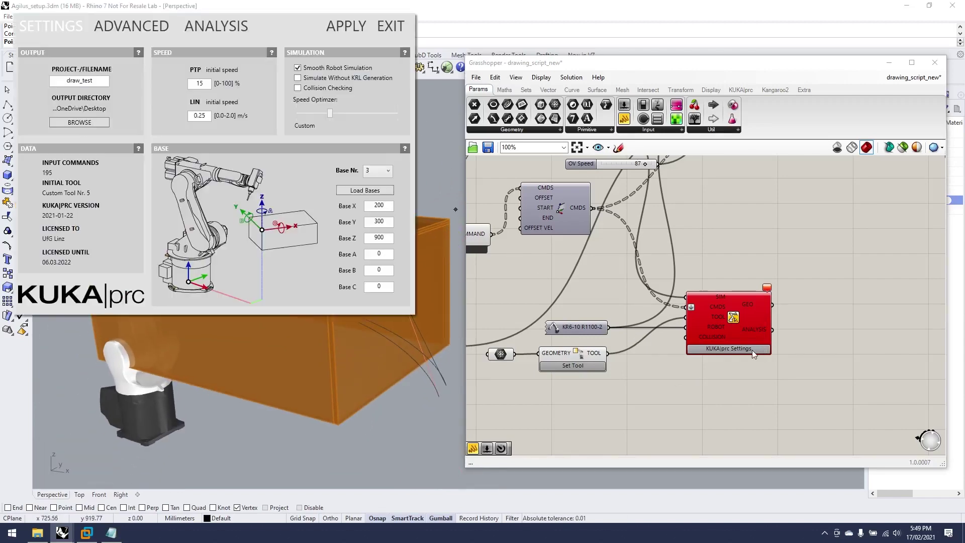
left_click(390, 26)
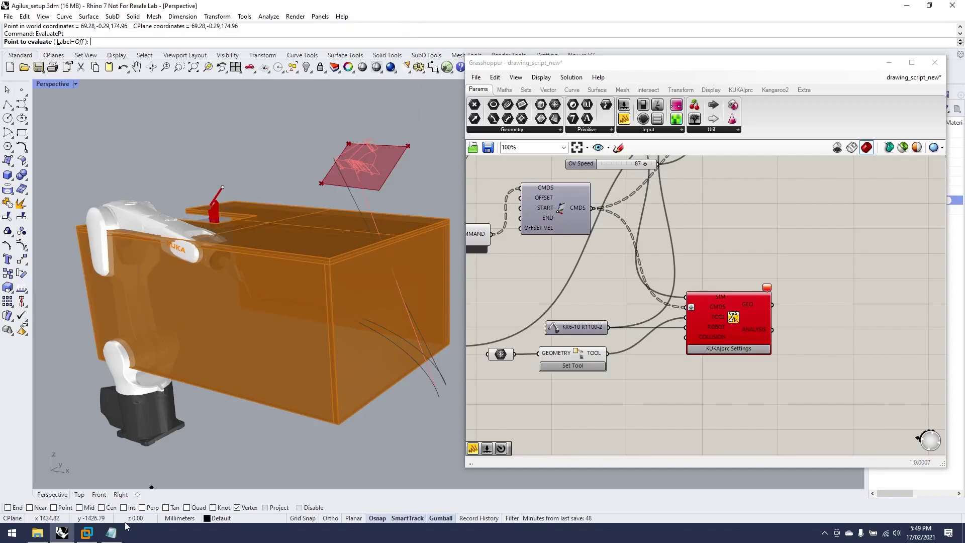
Step: Save Tool5 in the smartHMI tool editor and expand base POS3 in the base list
left_click(83, 535)
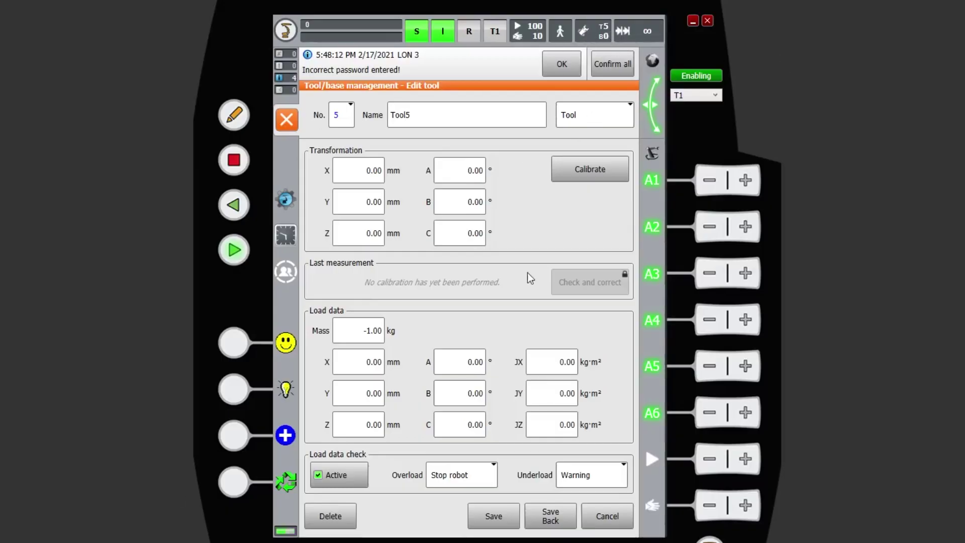
left_click(565, 522)
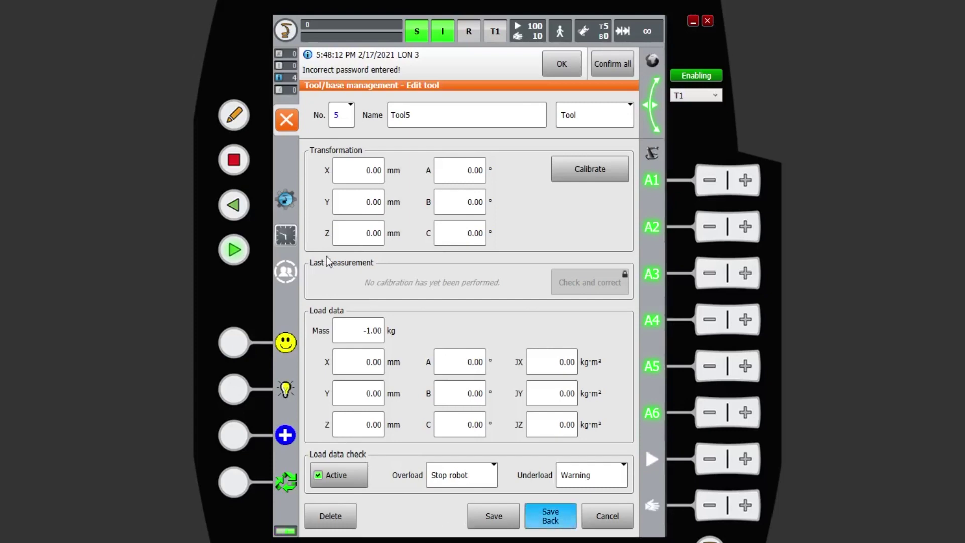
left_click(442, 520)
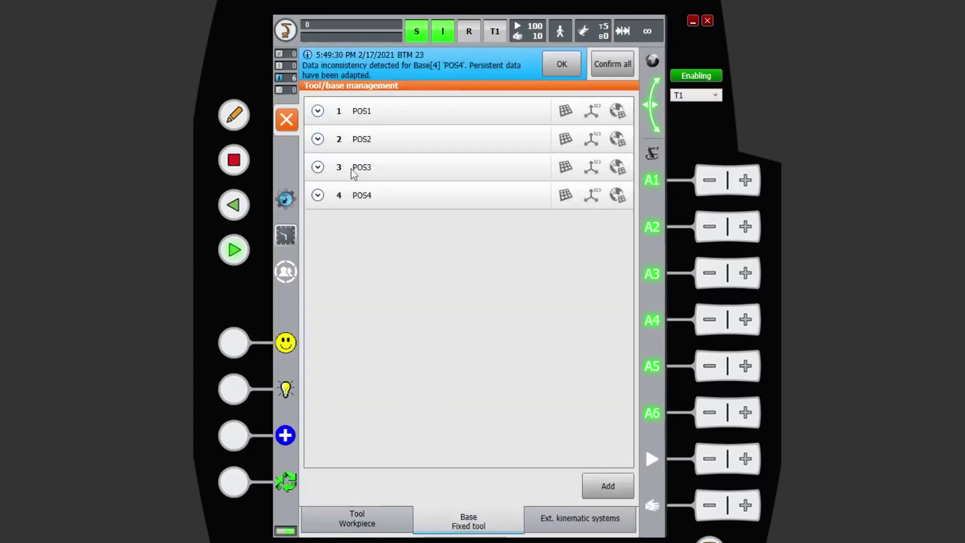
left_click(357, 174)
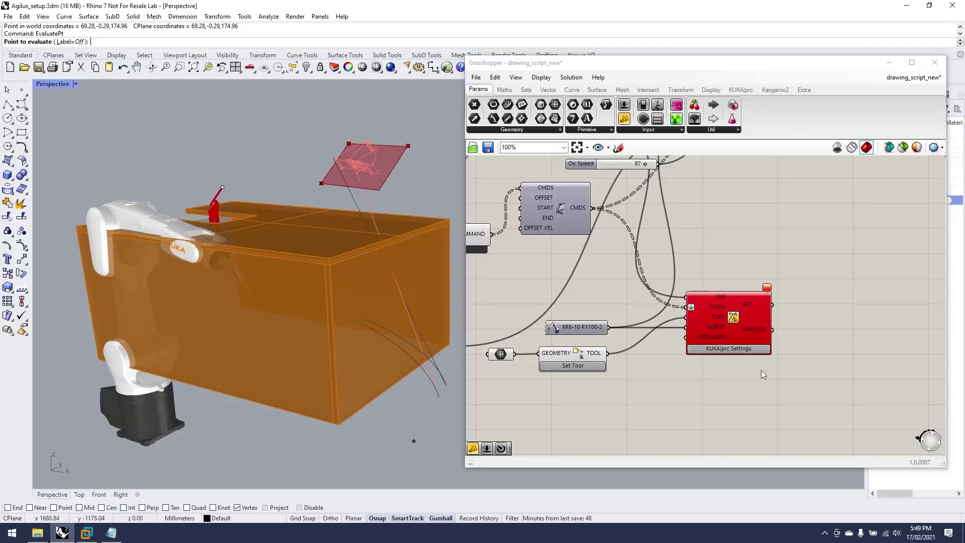
Step: Compare OfficeLite base POS3's transformation against KUKA|prc base 3, then return to Rhino
left_click(758, 348)
key("alt+Tab")
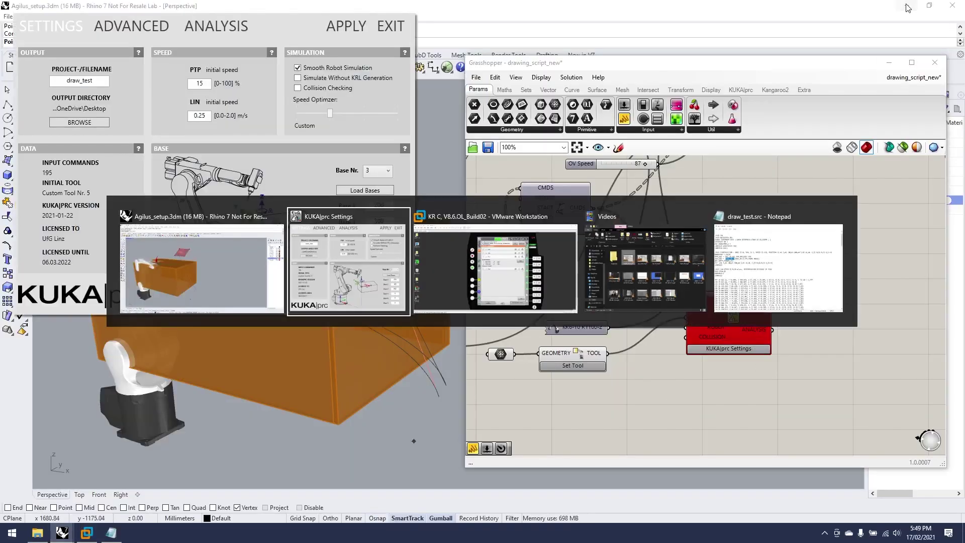
key("alt+Tab")
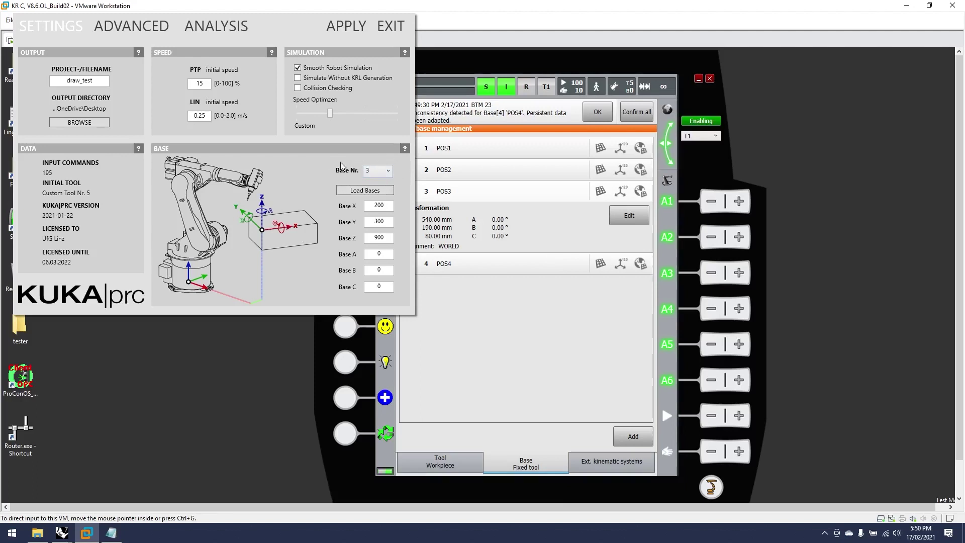
key("alt+Tab")
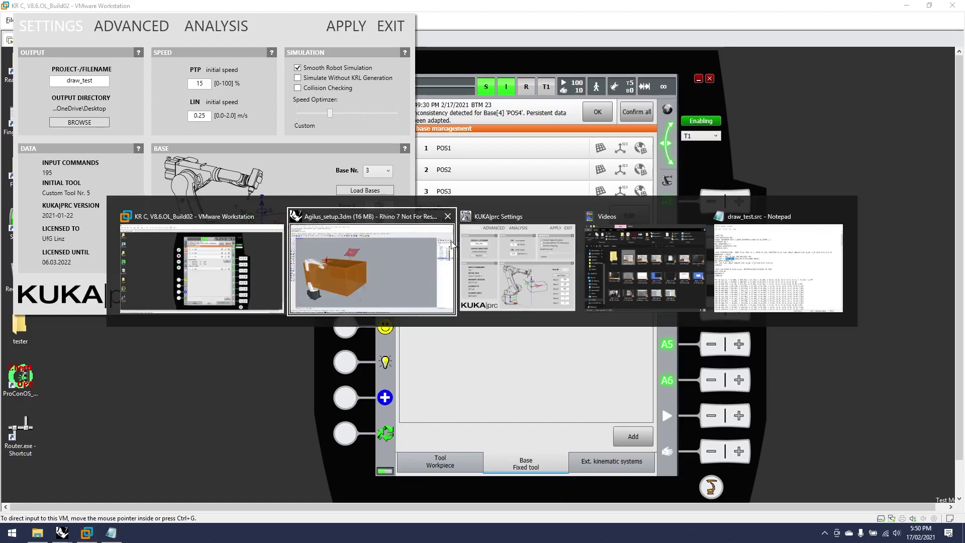
left_click(397, 247)
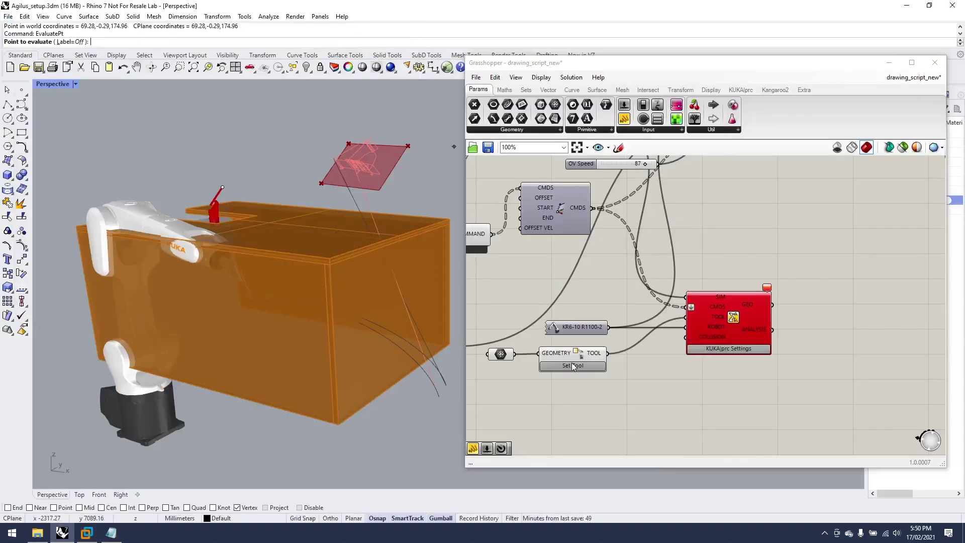